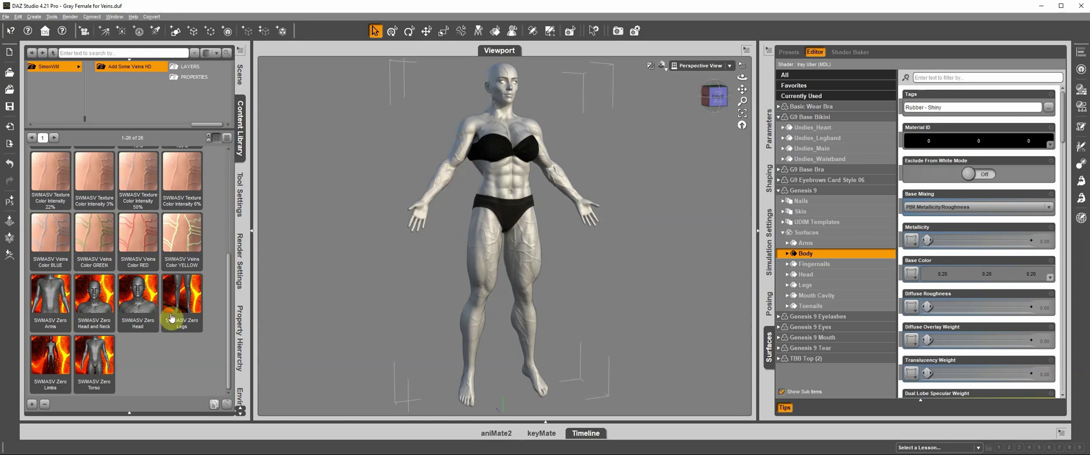
Zero the figure's arm veins with SWMASV Zero Arms and restore them with SWMASV Full Body Veins Morphs
double_click(51, 306)
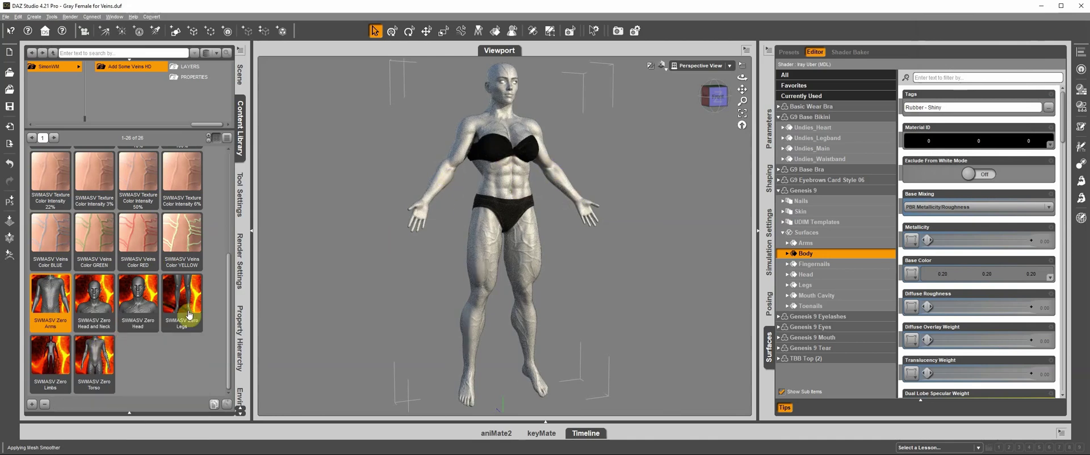
drag(226, 291, 230, 150)
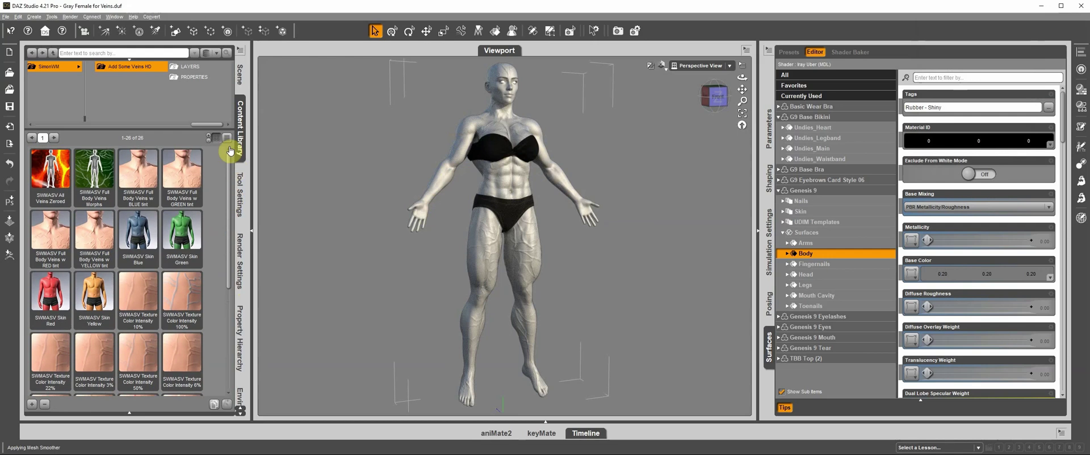
double_click(97, 170)
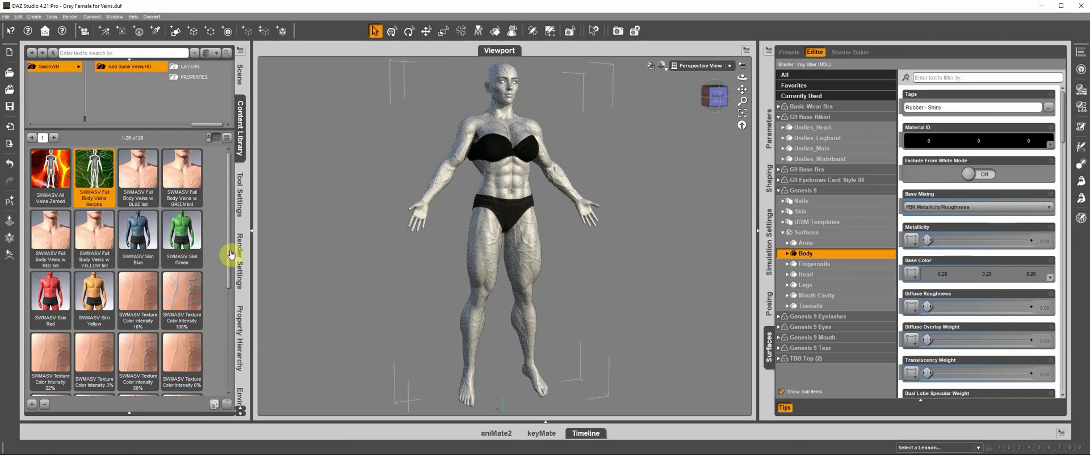
Remove the veins by body region with the SWMASV Zero presets for Head and Neck, Legs, Limbs and Torso
drag(228, 258, 225, 363)
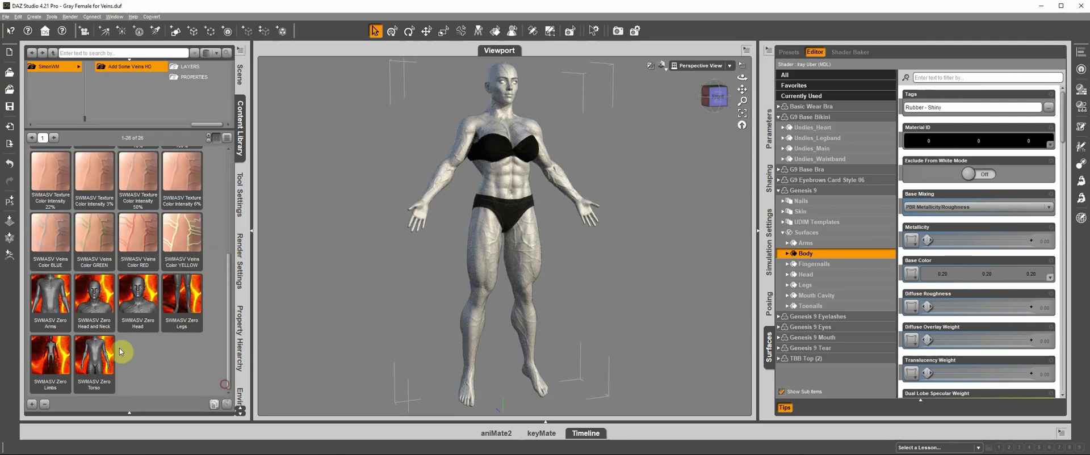
click(102, 307)
drag(102, 307, 503, 179)
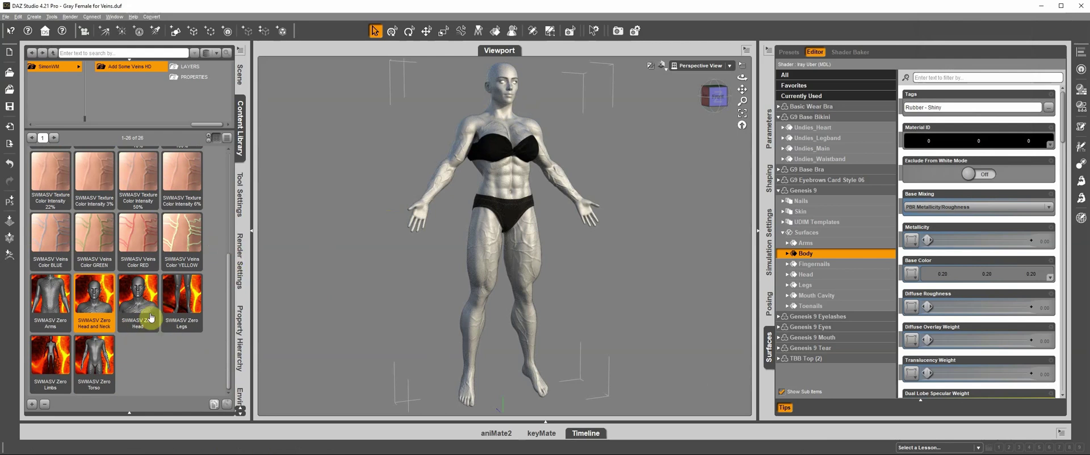
double_click(187, 307)
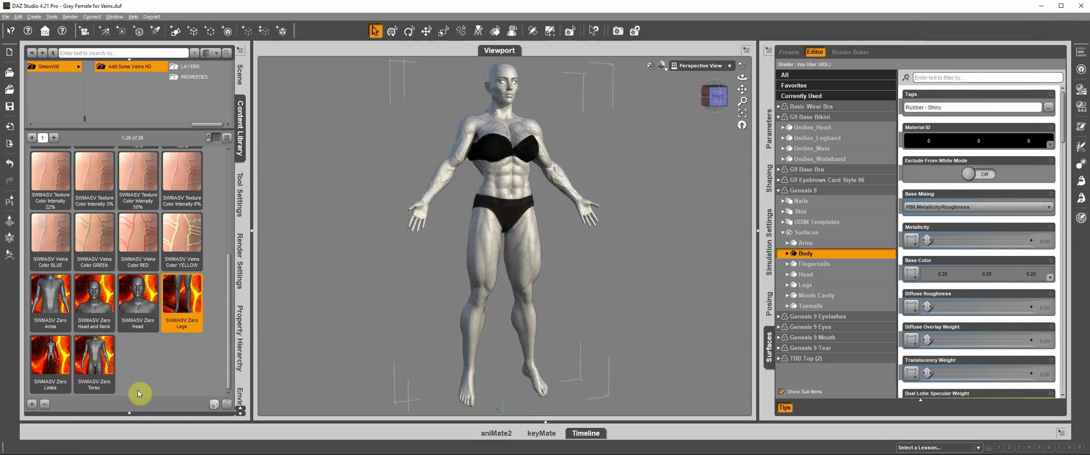
double_click(55, 366)
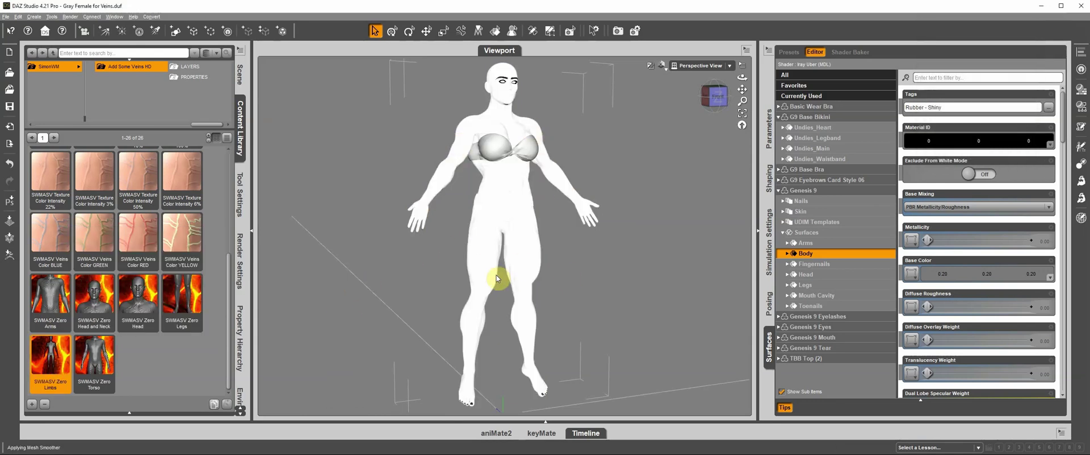
double_click(102, 367)
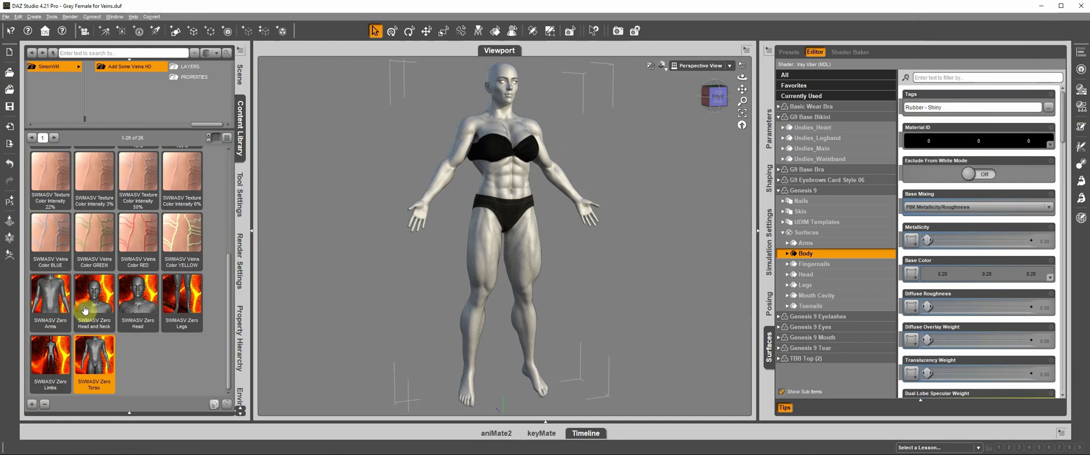
Restore the veins over the entire figure with the SWMASV Full Body Veins Morphs preset
drag(230, 288, 225, 274)
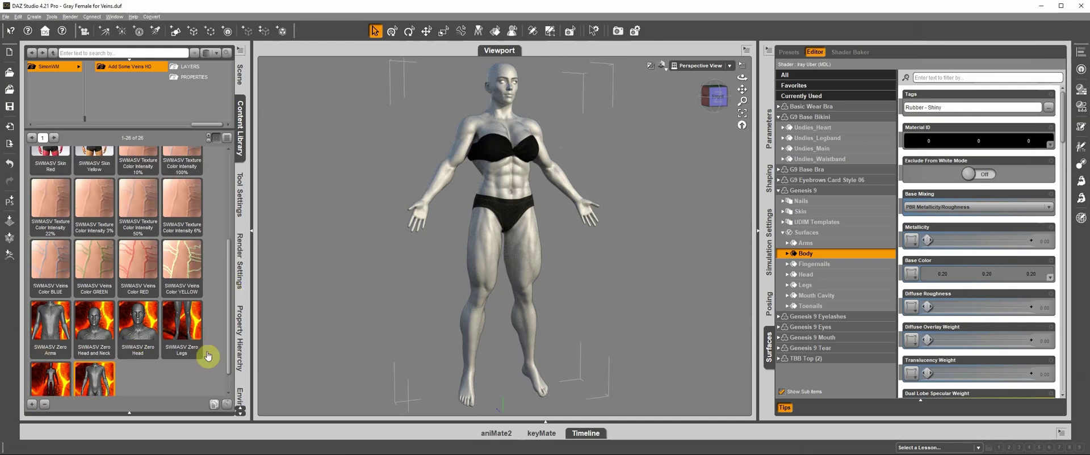
drag(227, 310, 229, 166)
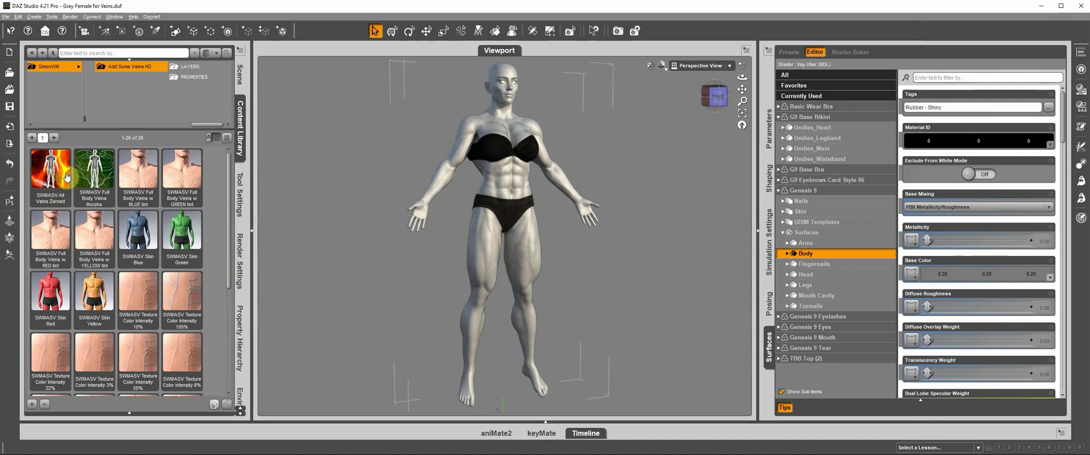
double_click(100, 180)
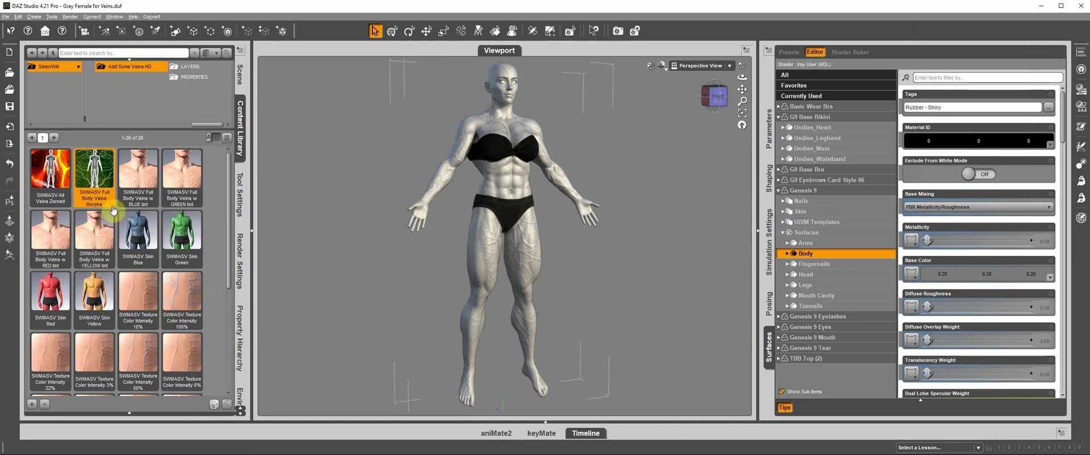
Apply the G9 Feminine Skin 01 MAT from the Daz Originals Base Materials folder to the figure and inspect the thighs
mouse_move(155, 203)
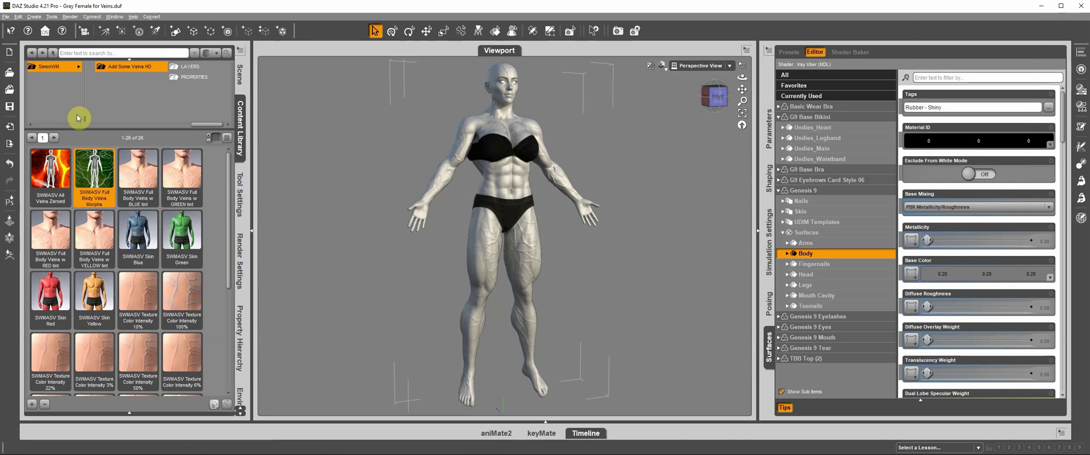
click(42, 56)
click(42, 56)
click(43, 57)
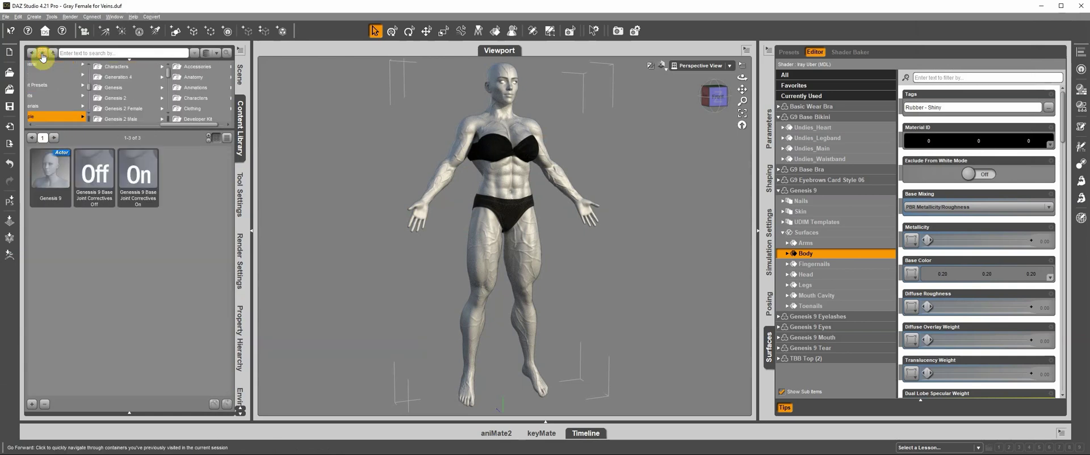
click(43, 57)
click(43, 57)
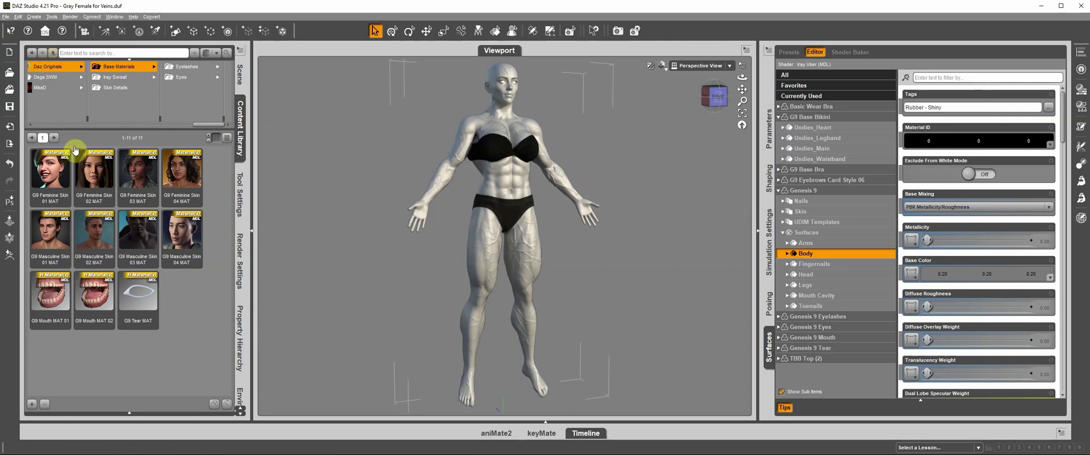
double_click(52, 179)
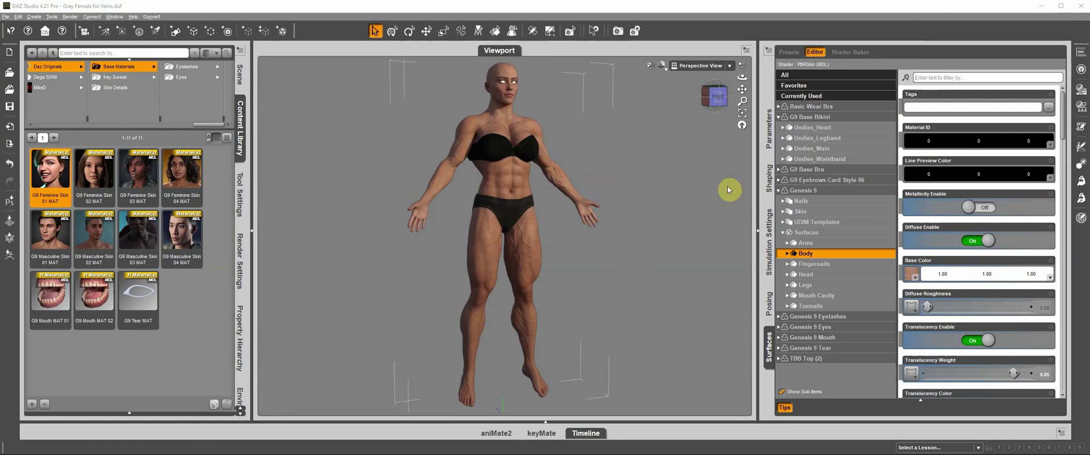
mouse_move(743, 100)
mouse_down()
mouse_move(657, 127)
mouse_move(704, 100)
mouse_move(746, 102)
mouse_up()
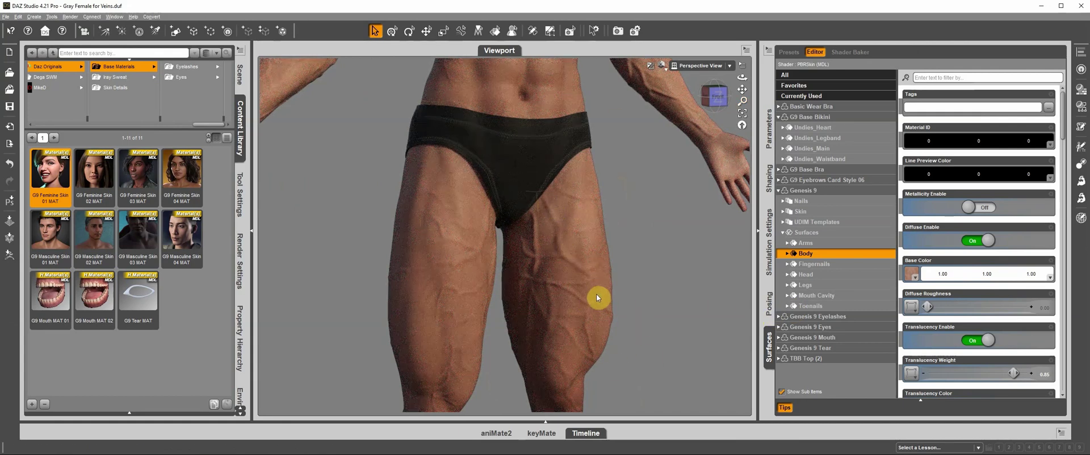
drag(742, 100, 739, 104)
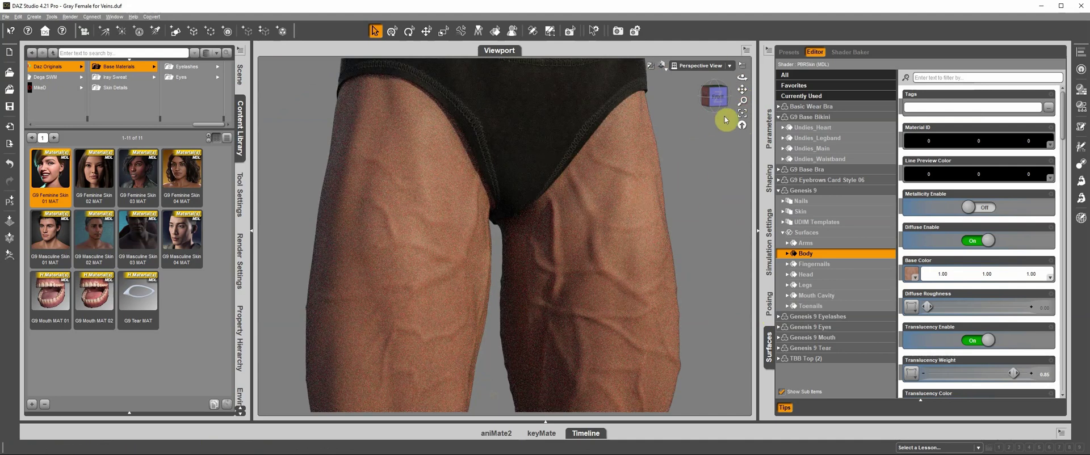
mouse_move(742, 101)
mouse_down()
mouse_move(774, 97)
mouse_move(744, 103)
mouse_up()
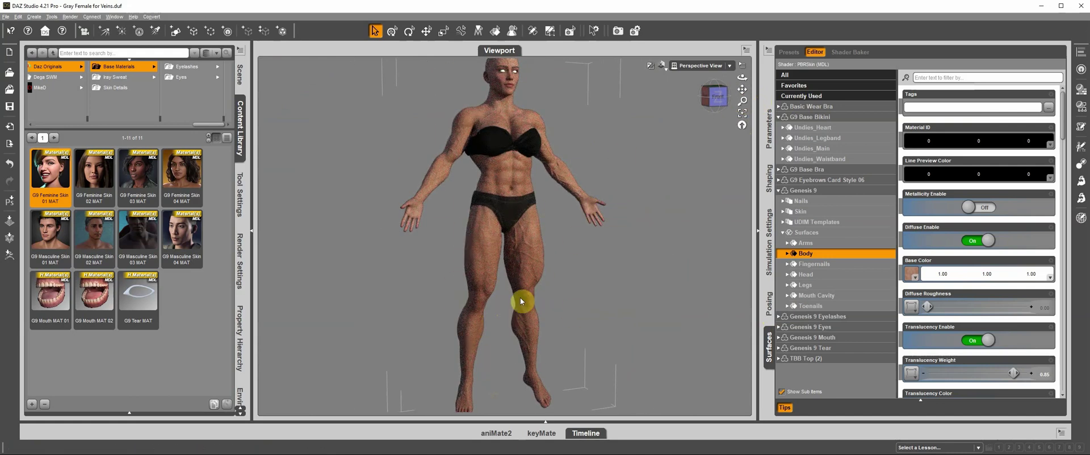
Return to the Add Some Veins HD folder and apply SWMASV Full Body Veins w BLUE tint to the figure
click(34, 57)
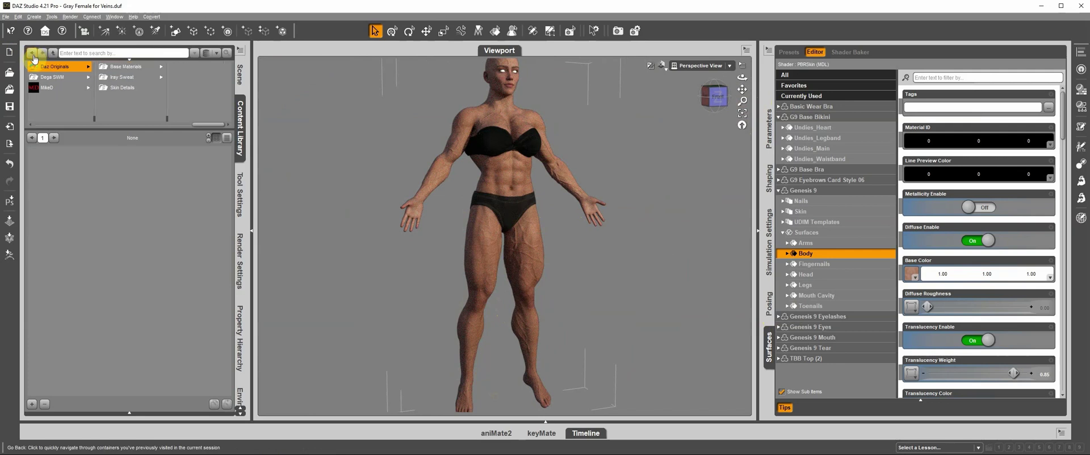
click(34, 57)
click(33, 57)
click(34, 57)
click(33, 58)
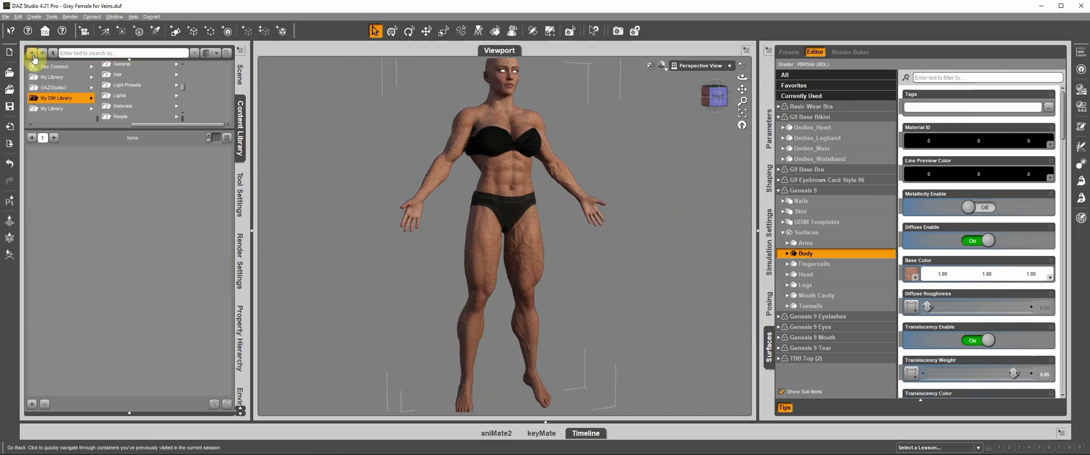
click(33, 57)
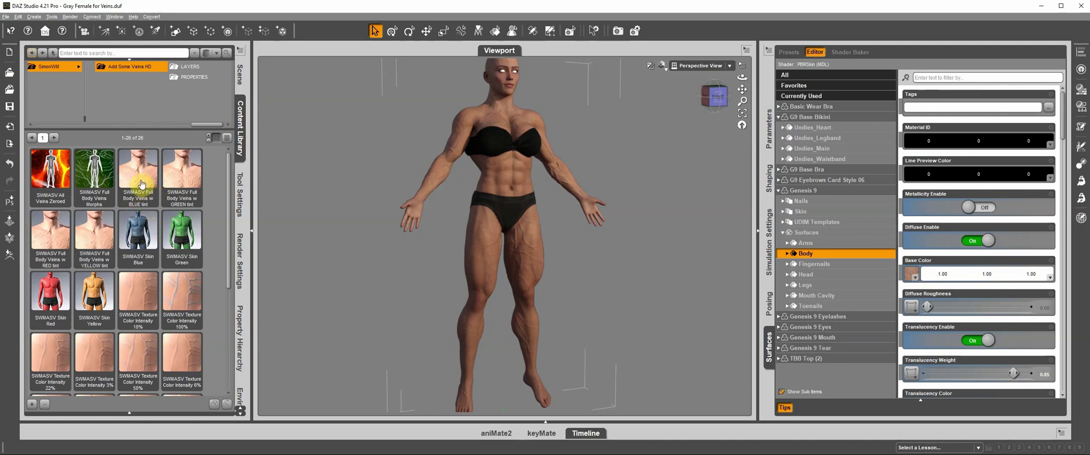
mouse_move(142, 182)
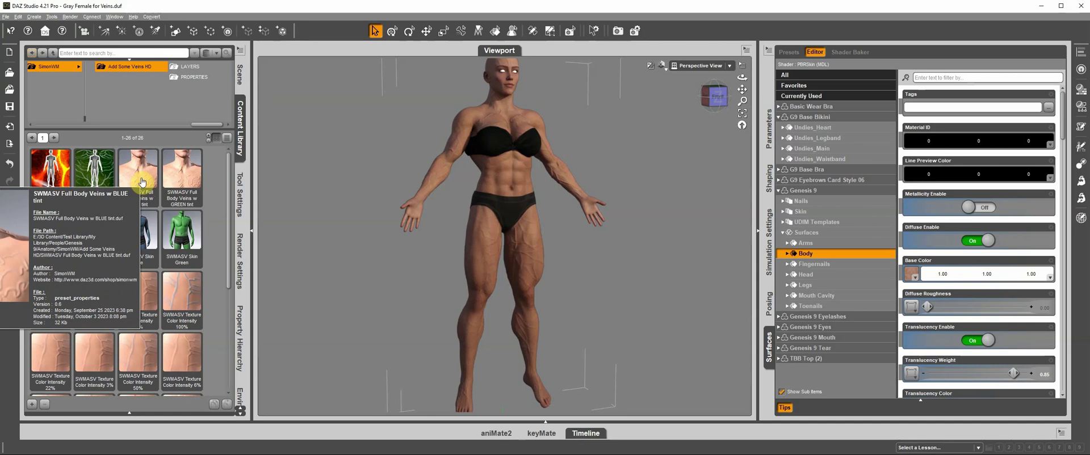
click(142, 181)
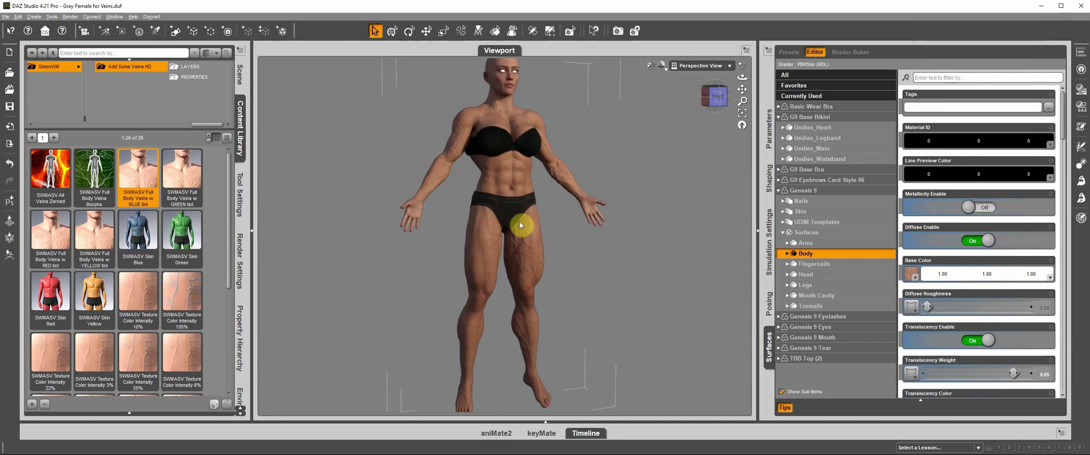
Refresh the viewport preview and examine the blue-tinted veins on the legs, torso and arms from several angles
key(ctrl+7)
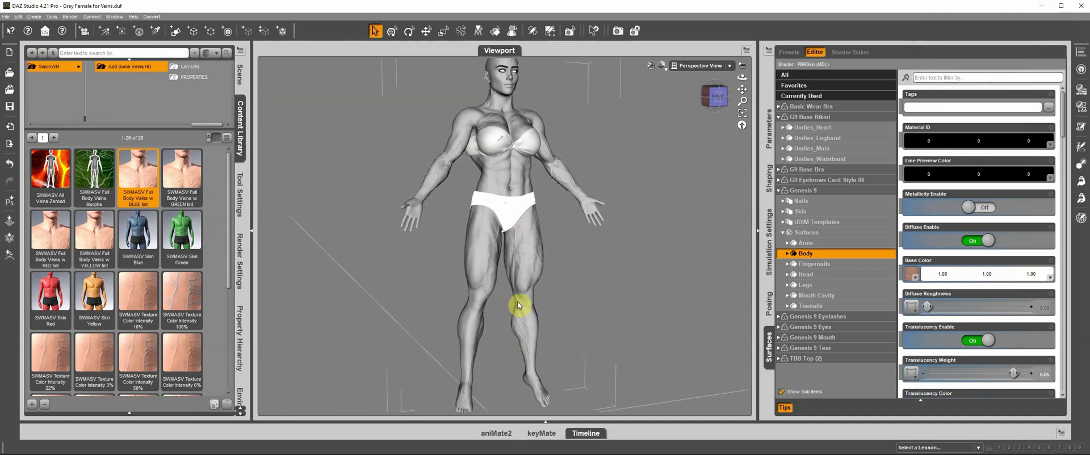
key(ctrl+7)
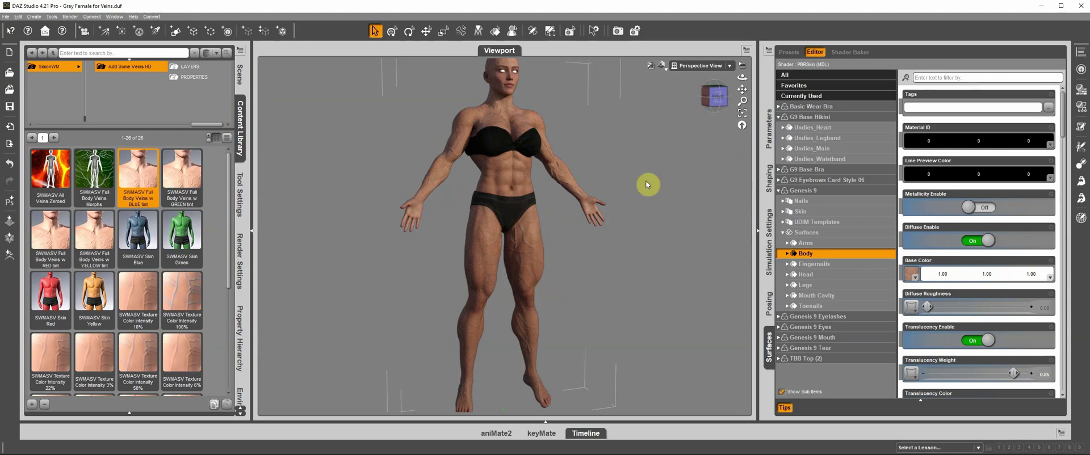
drag(740, 101, 638, 113)
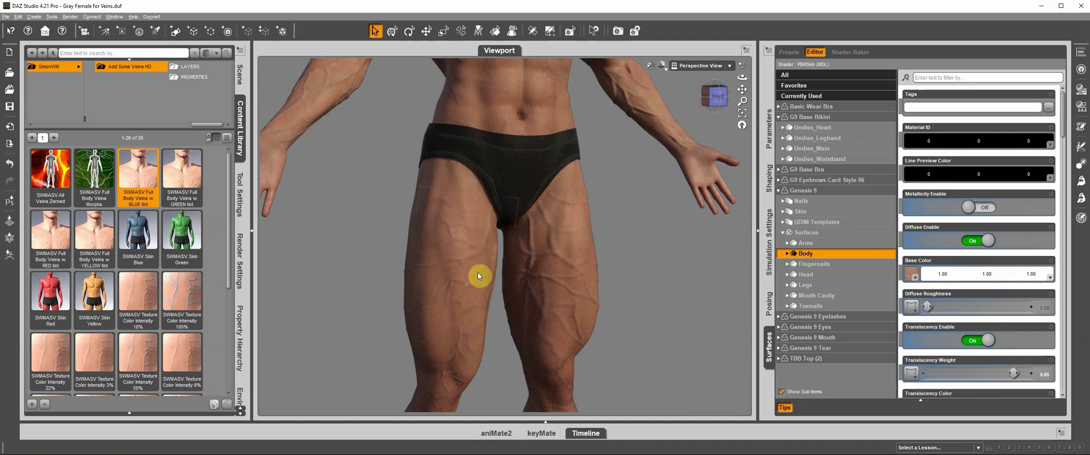
mouse_move(705, 98)
mouse_down()
mouse_move(686, 98)
mouse_move(706, 93)
mouse_up()
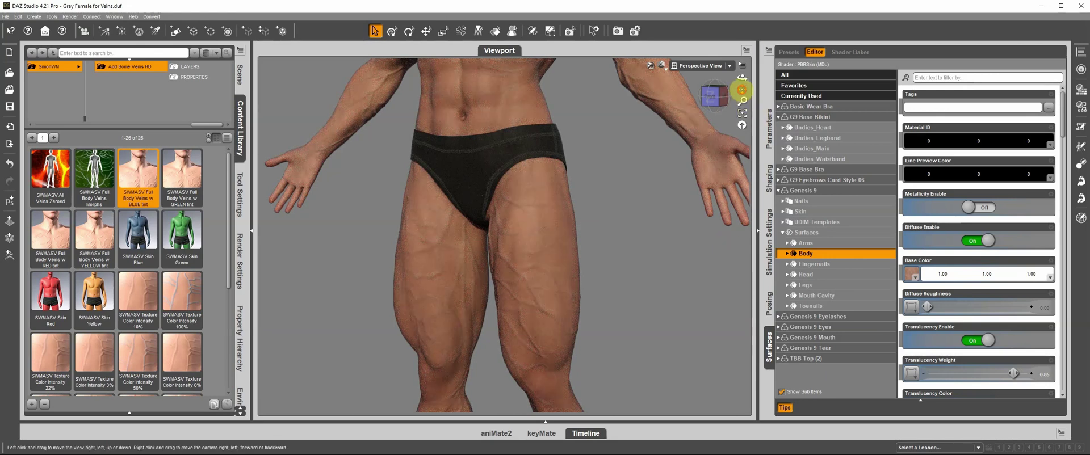
drag(742, 89, 741, 107)
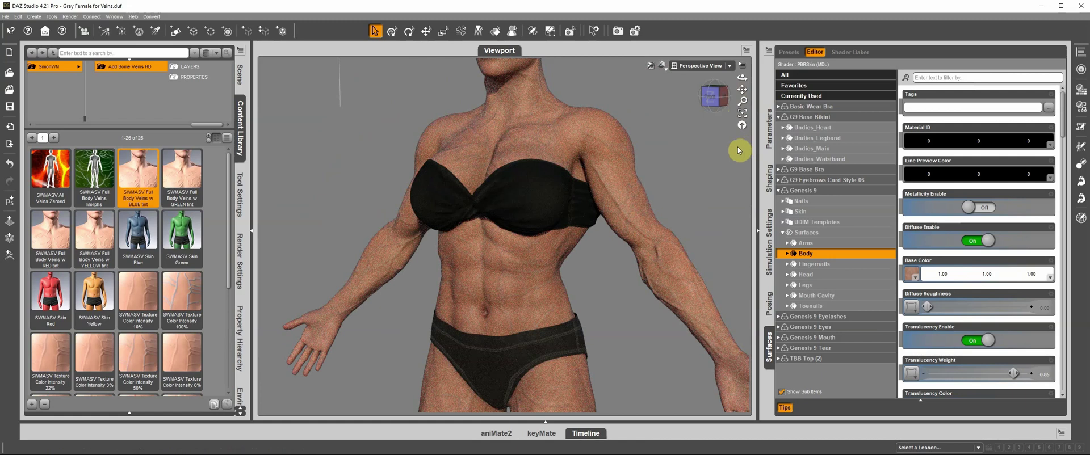
click(709, 101)
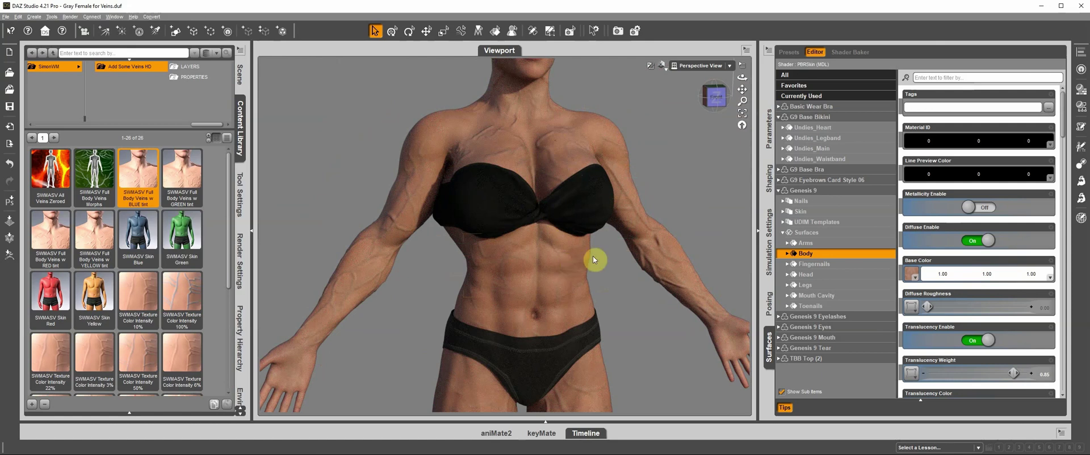
drag(713, 96, 701, 95)
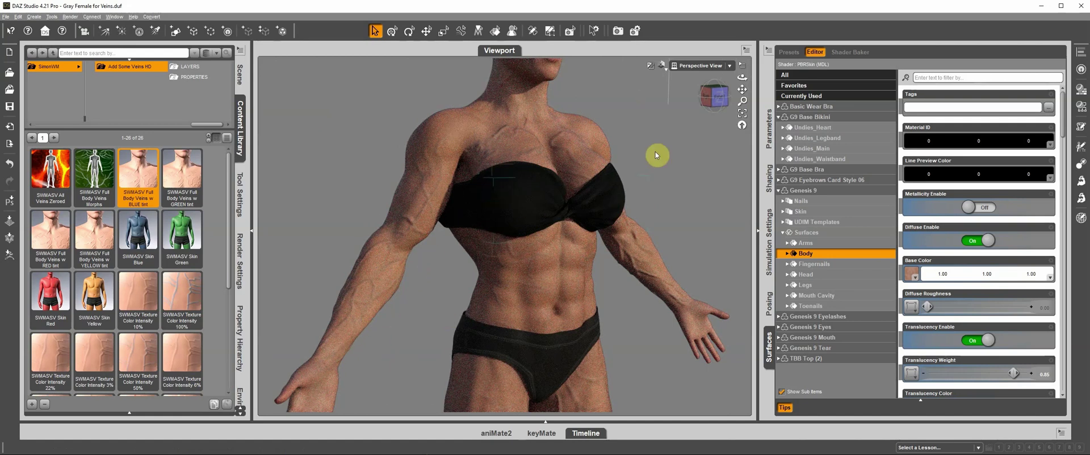
drag(742, 101, 739, 106)
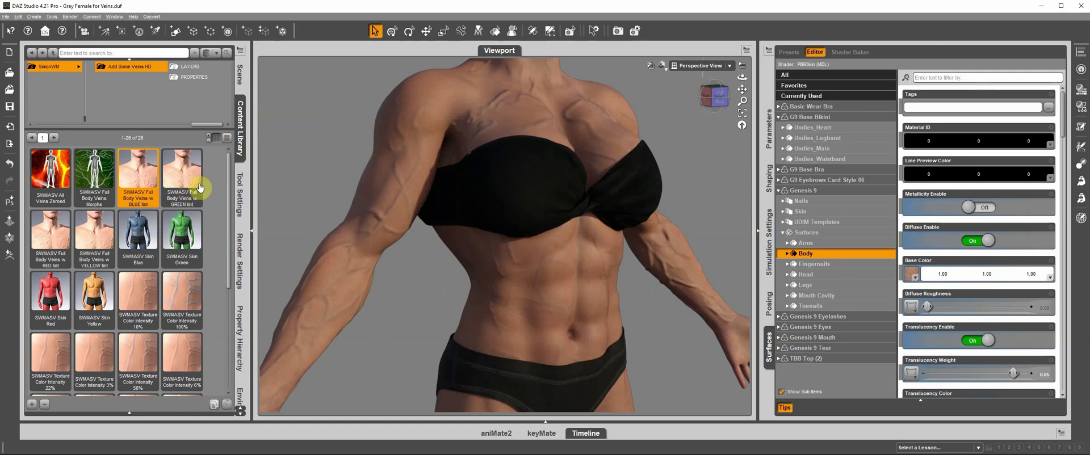
Apply SWMASV Full Body Veins w GREEN tint to the figure and inspect its torso and legs
mouse_move(182, 184)
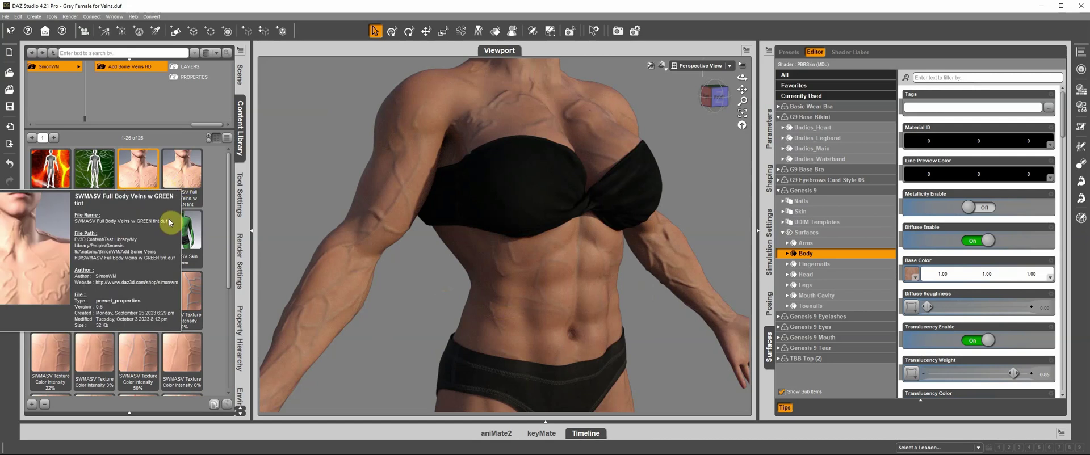
double_click(189, 184)
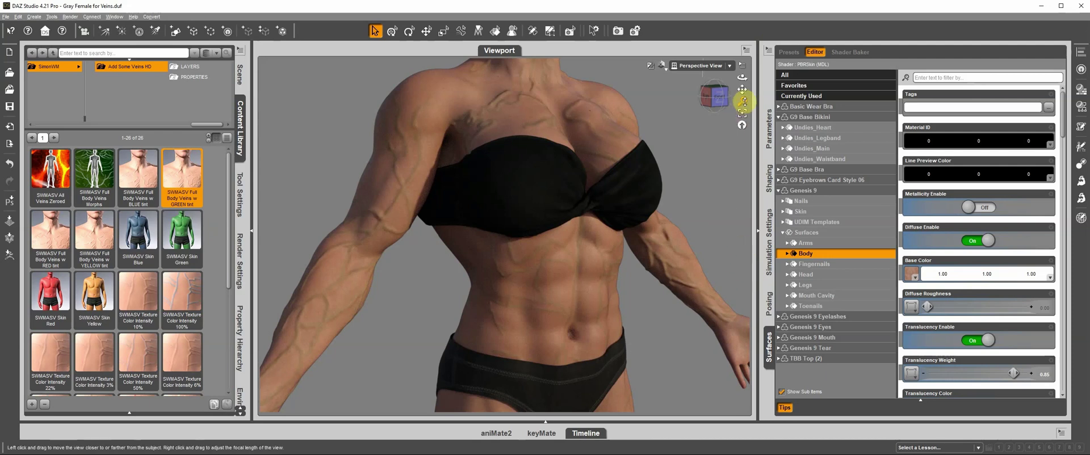
drag(741, 100, 733, 130)
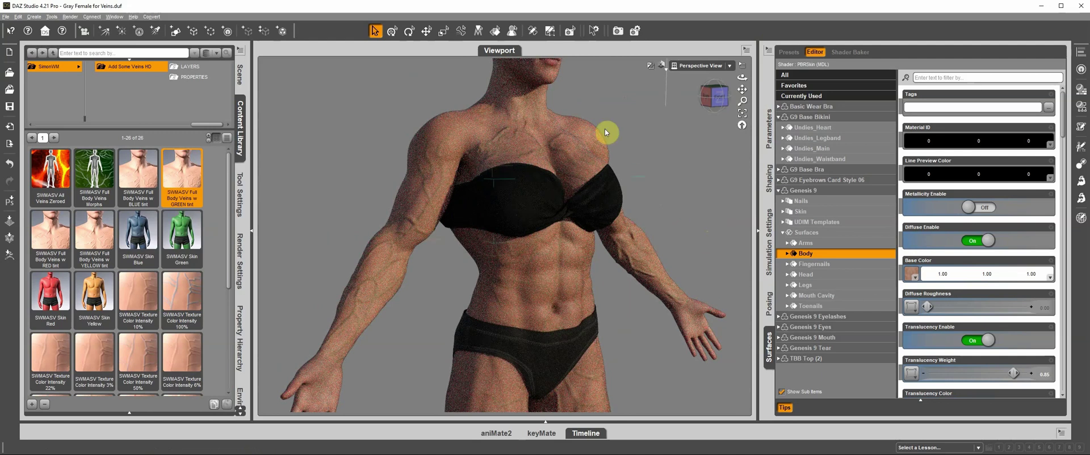
drag(742, 89, 717, 297)
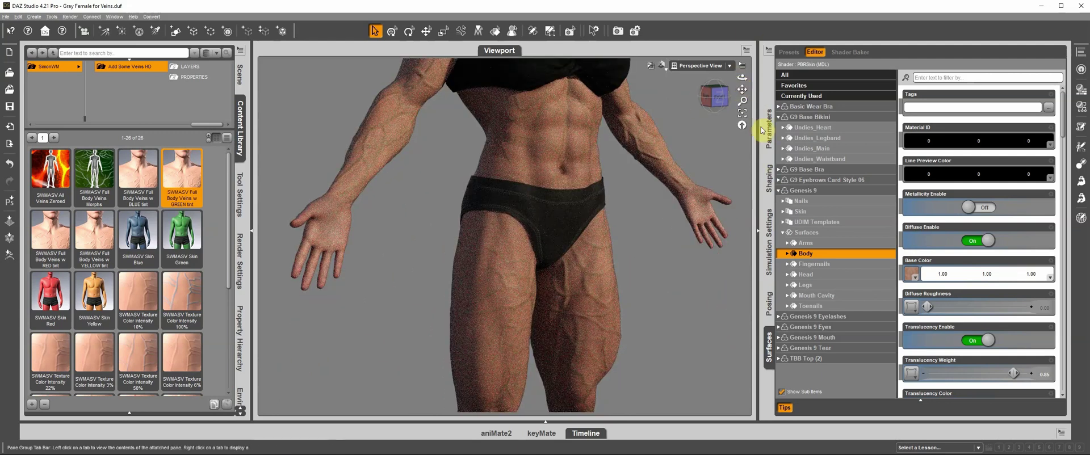
Examine the Body surface's makeup weight and base colour settings in Texture Shaded mode, and restore the NVIDIA Iray preview
drag(742, 100, 741, 100)
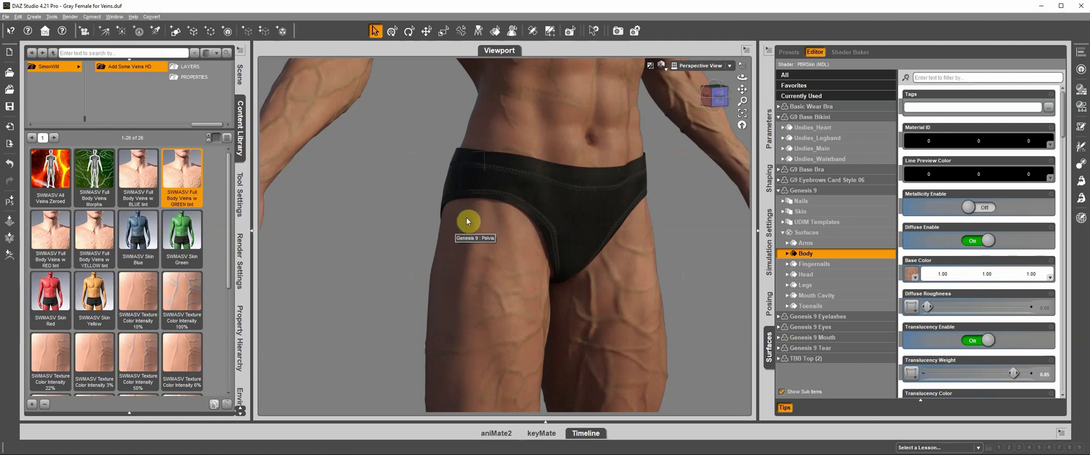
click(665, 72)
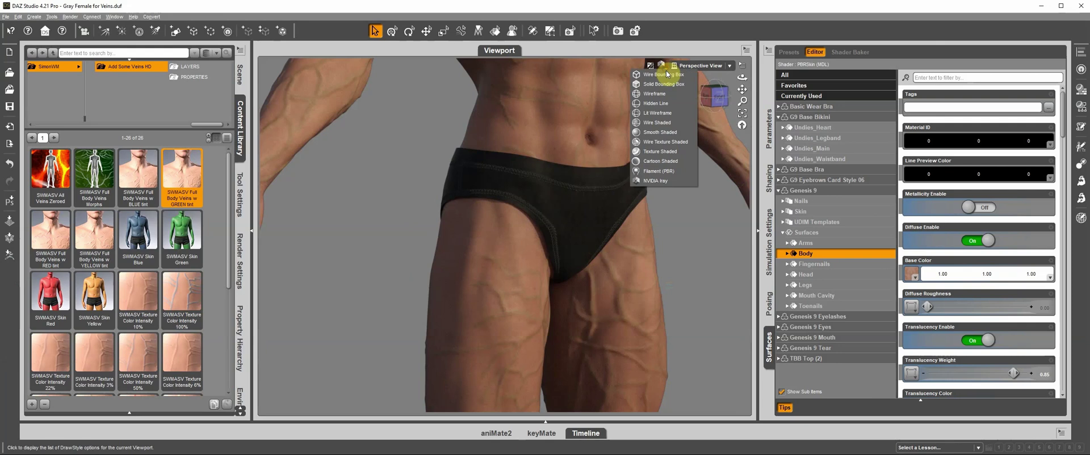
click(659, 151)
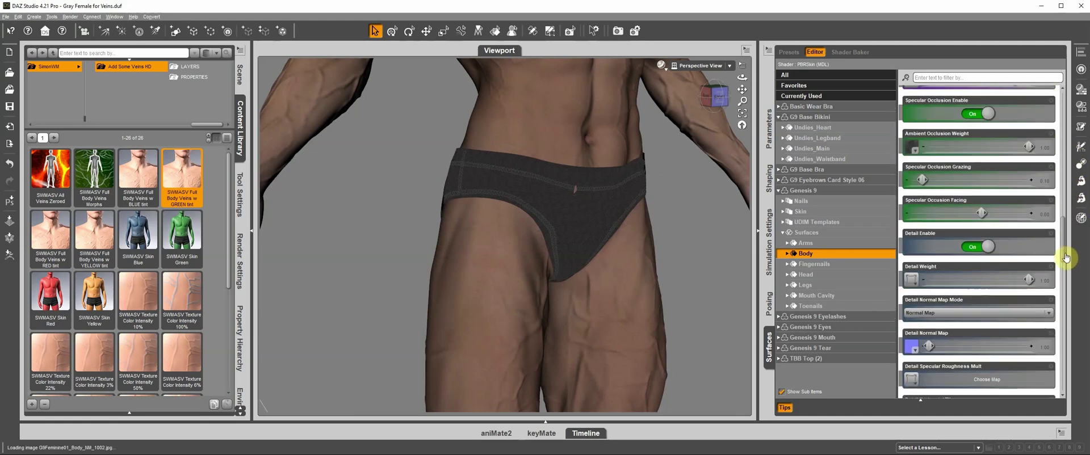
scroll(1066, 253, down, 1)
drag(1069, 250, 1064, 226)
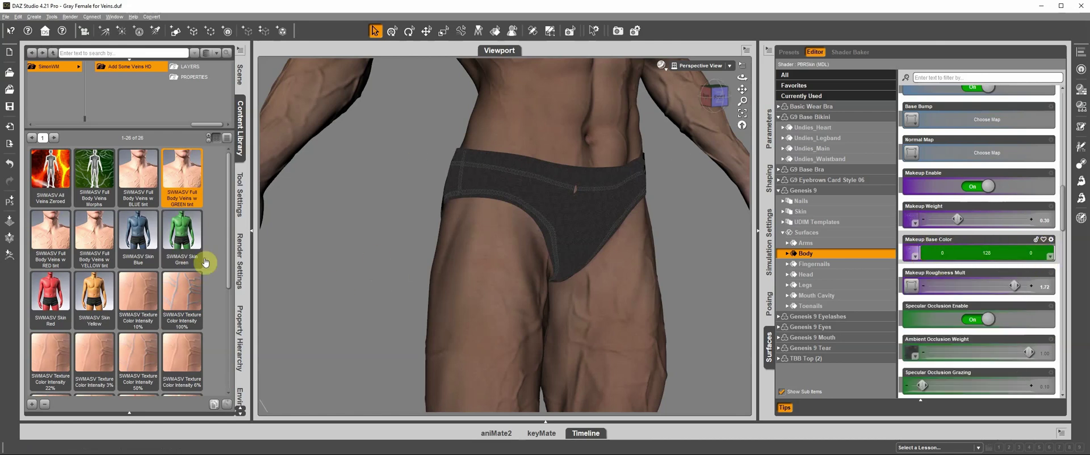
click(666, 69)
click(662, 181)
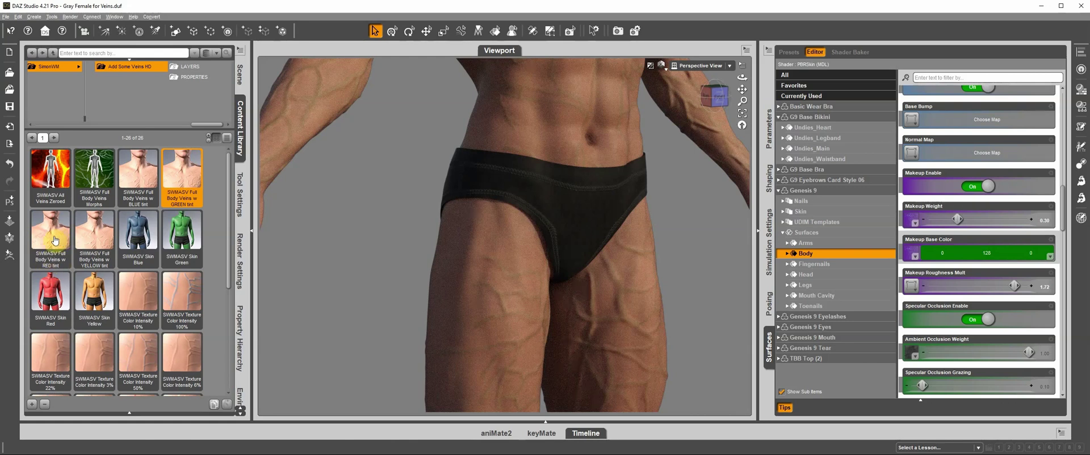
Apply SWMASV Skin Green to the figure and inspect the coloured skin on the head, torso and arms
double_click(85, 228)
double_click(187, 236)
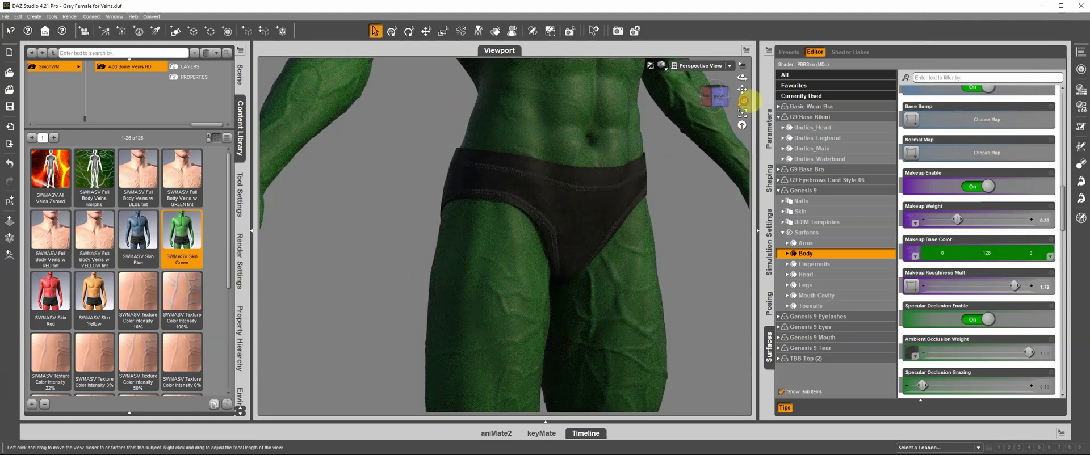
drag(742, 101, 742, 89)
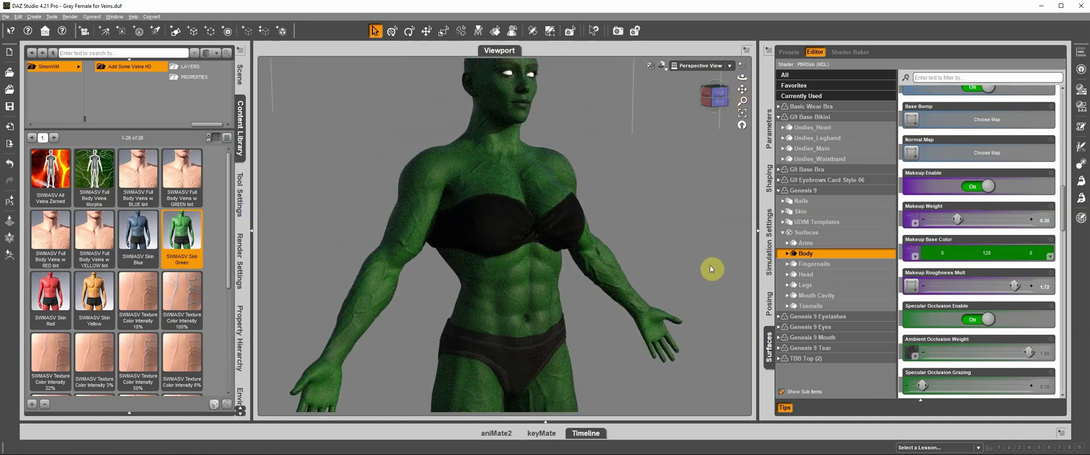
drag(697, 113, 720, 250)
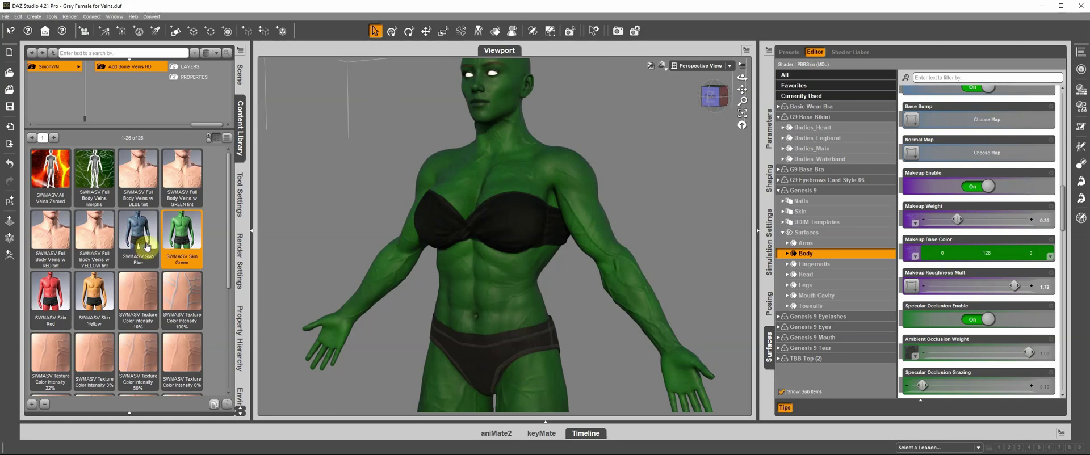
Apply the SWMASV Full Body Veins w BLUE tint and SWMASV Skin Red presets to the figure
double_click(147, 179)
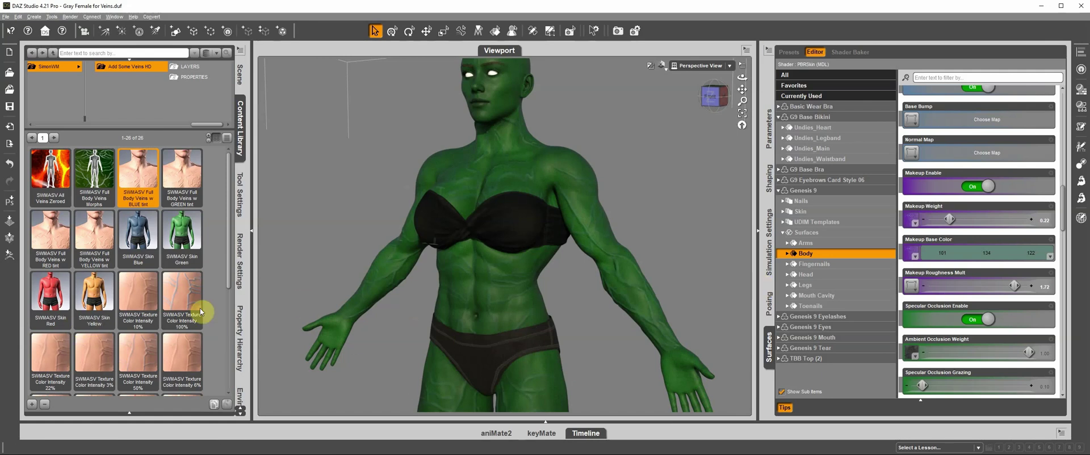
double_click(54, 299)
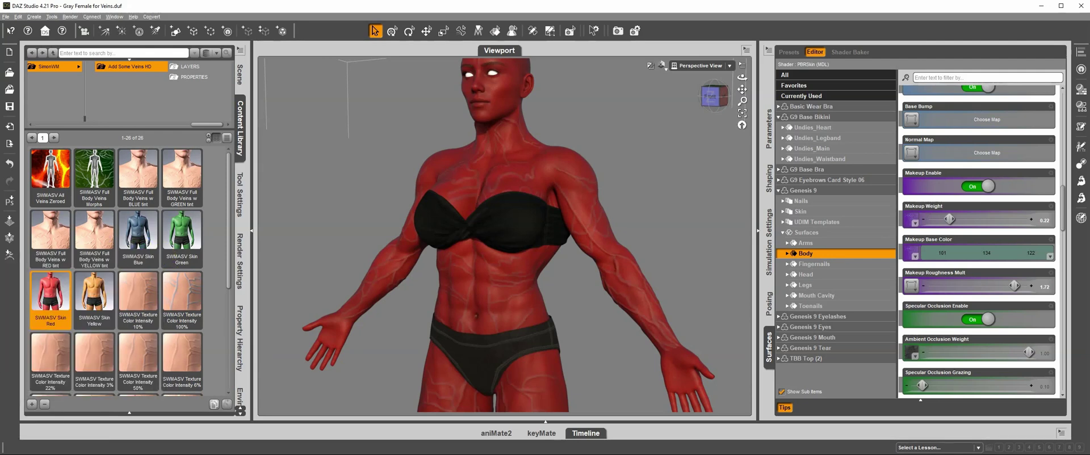
Apply SWMASV Full Body Veins w YELLOW tint to the red-skinned figure and check its Makeup Weight setting
double_click(101, 244)
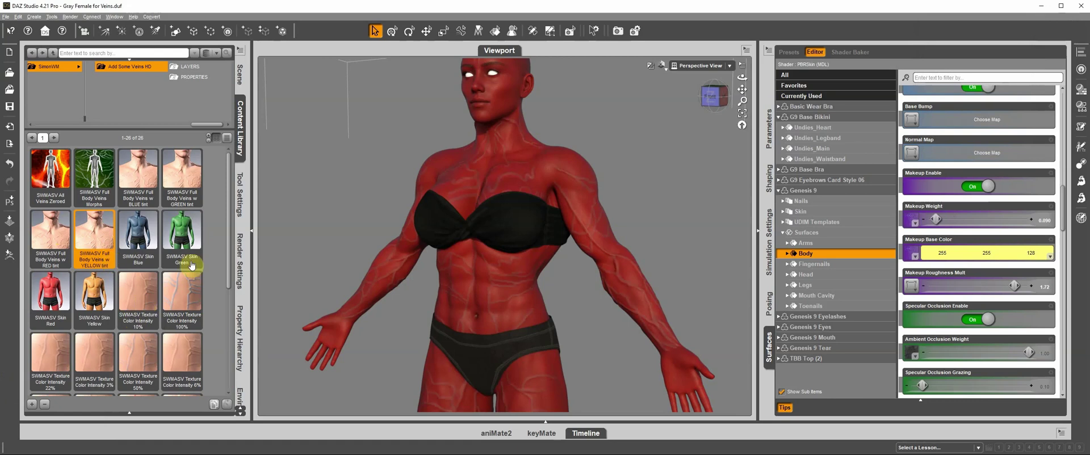
drag(484, 274, 502, 272)
click(934, 222)
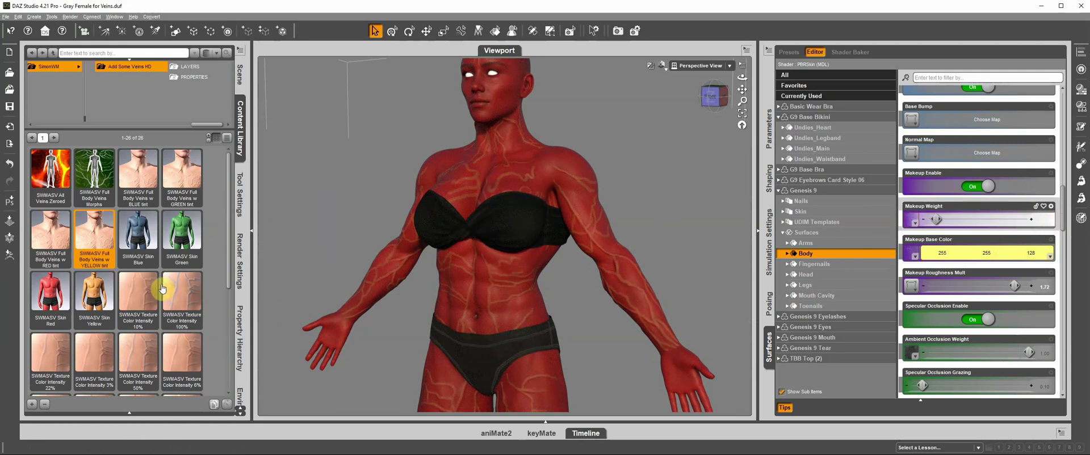
Reduce the vein tint strength on the figure with the SWMASV Texture Color Intensity 3% preset
drag(228, 283, 233, 333)
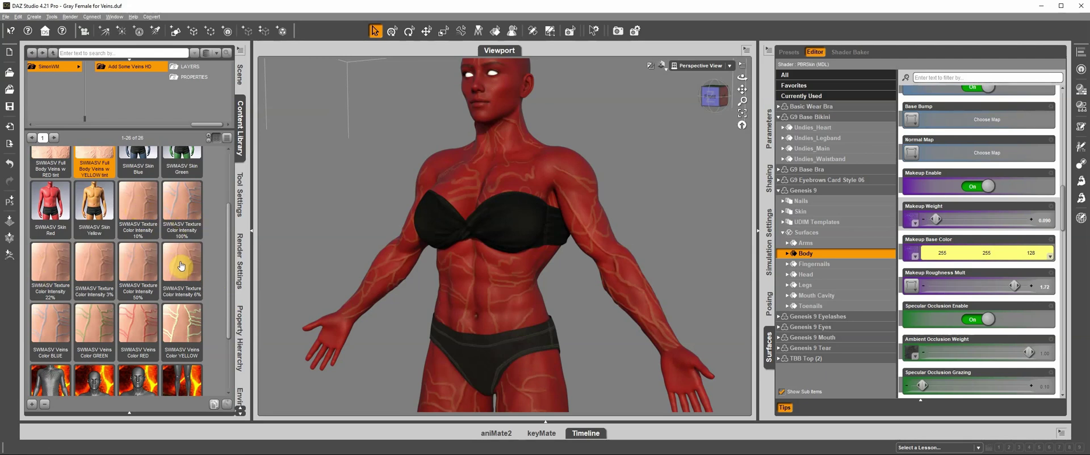
mouse_move(182, 262)
click(94, 268)
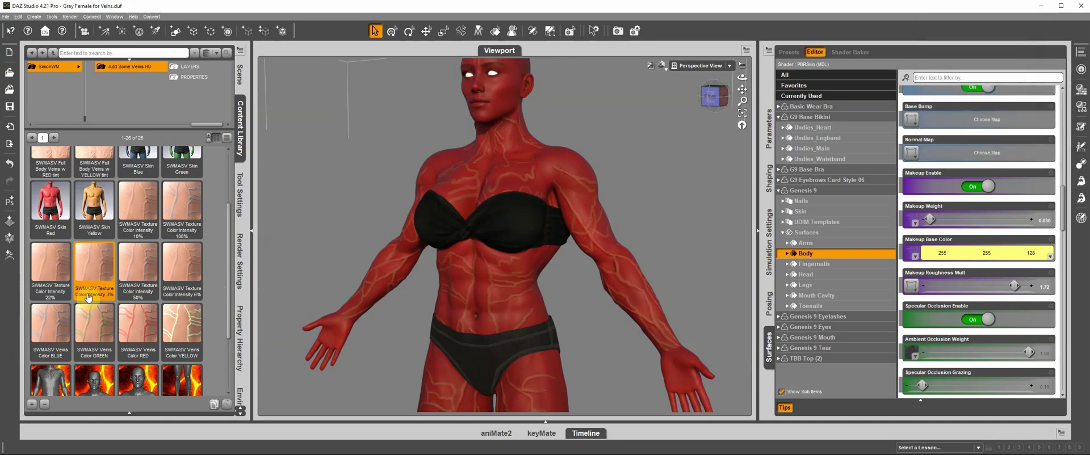
double_click(96, 281)
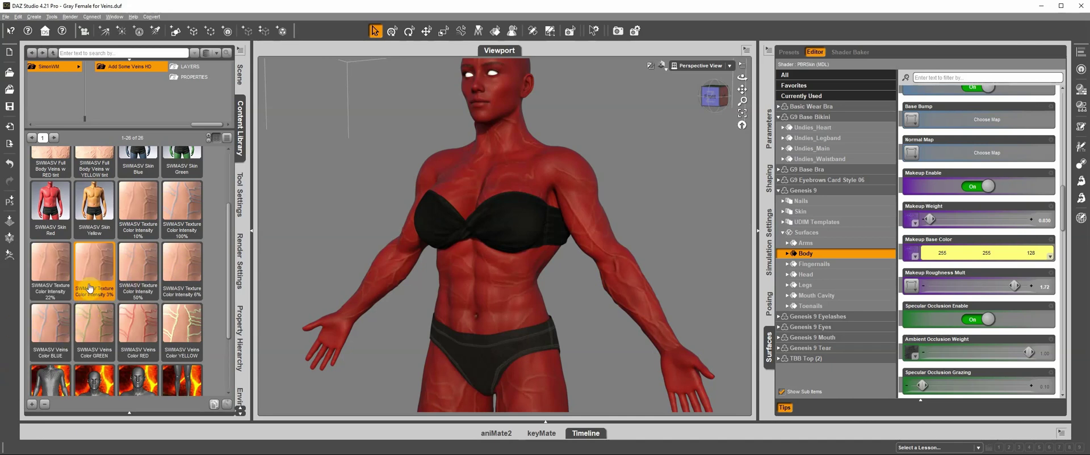
mouse_move(89, 286)
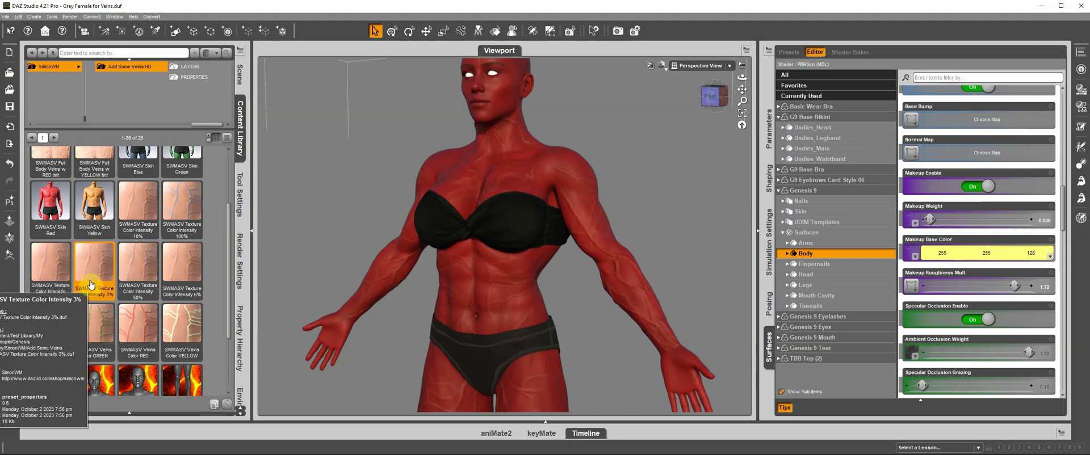
Look over the full-body vein tint, texture colour intensity and vein colour presets in the Add Some Veins HD folder
mouse_move(144, 275)
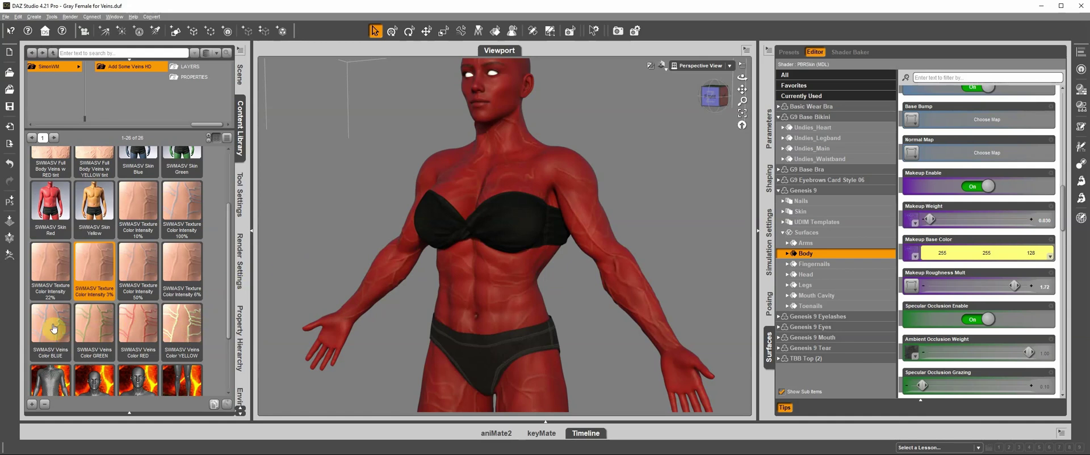
drag(228, 315, 227, 319)
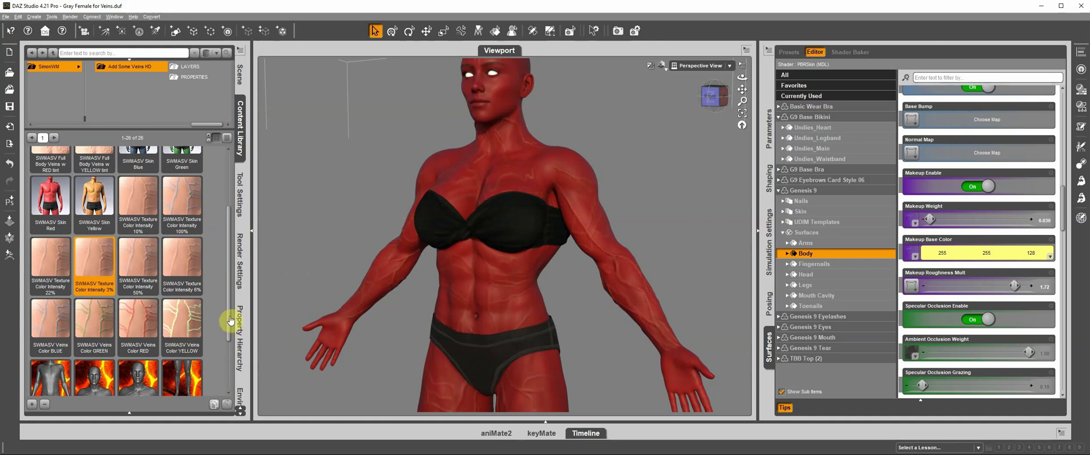
drag(231, 321, 232, 244)
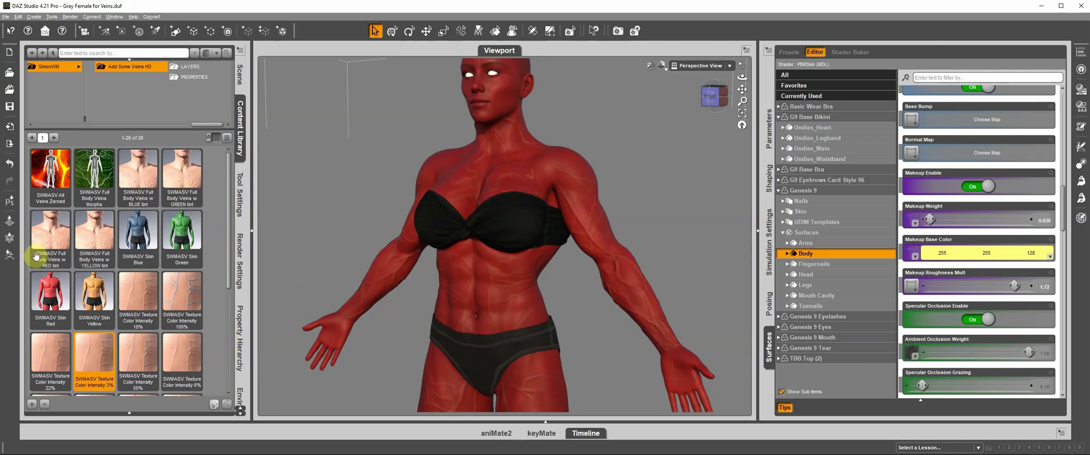
mouse_move(95, 250)
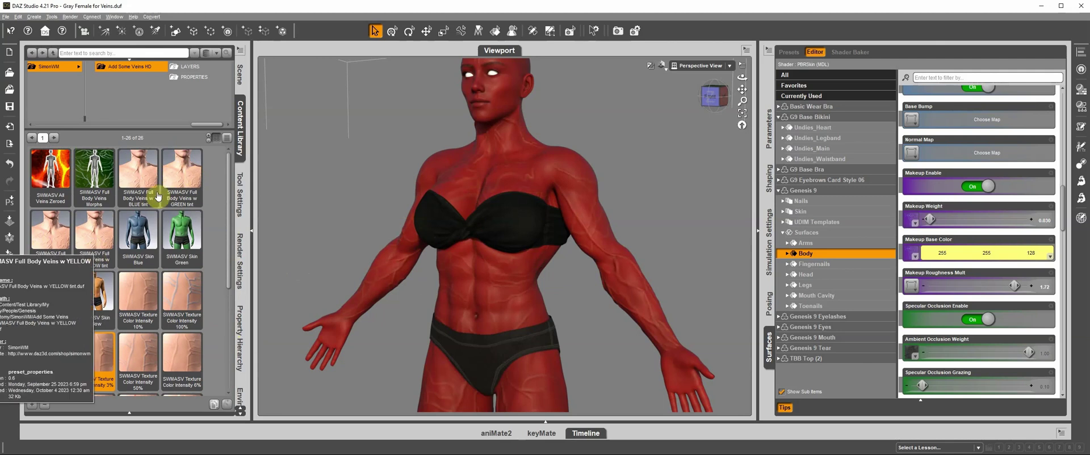
mouse_move(148, 189)
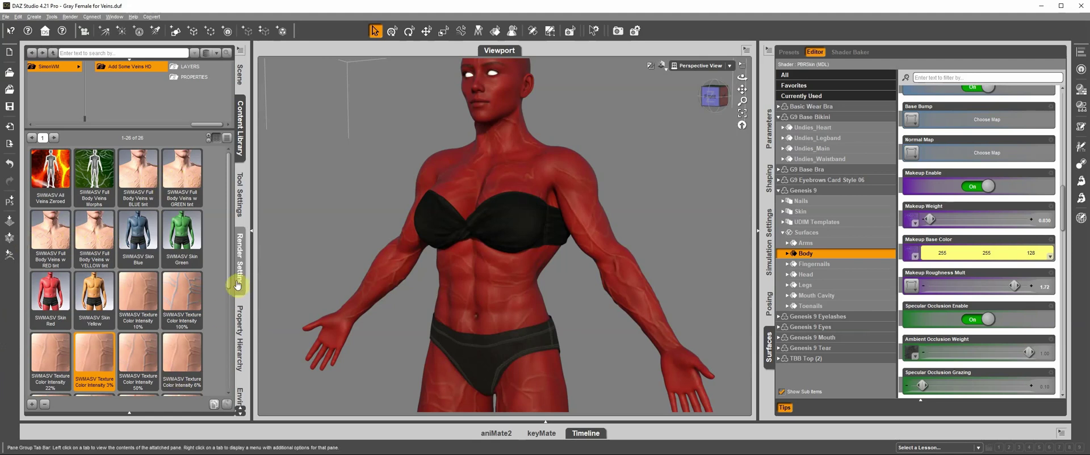
drag(229, 283, 225, 333)
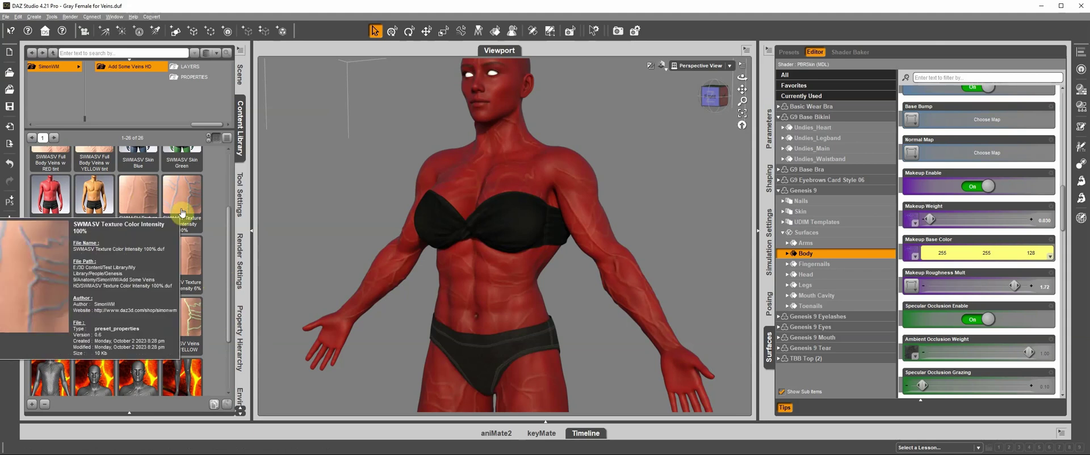
mouse_move(182, 227)
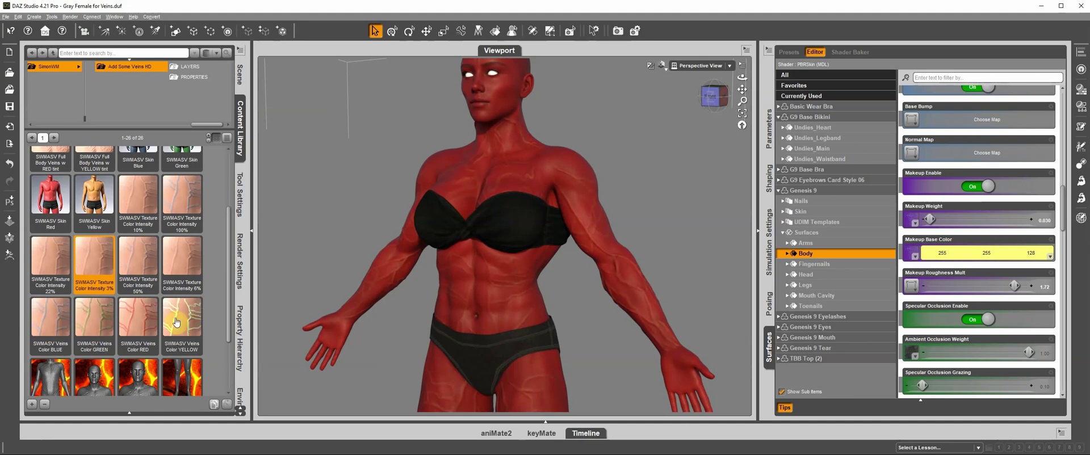
mouse_move(176, 322)
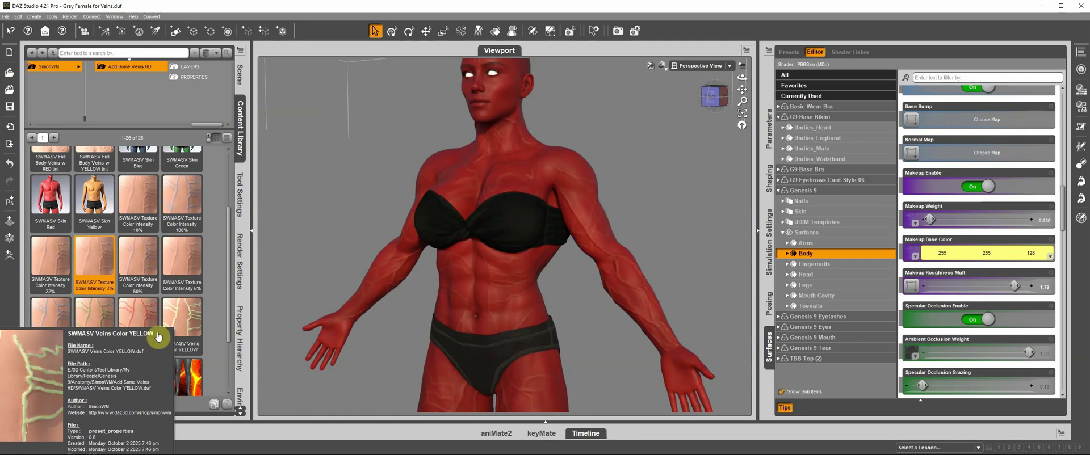
scroll(136, 224, up, 3)
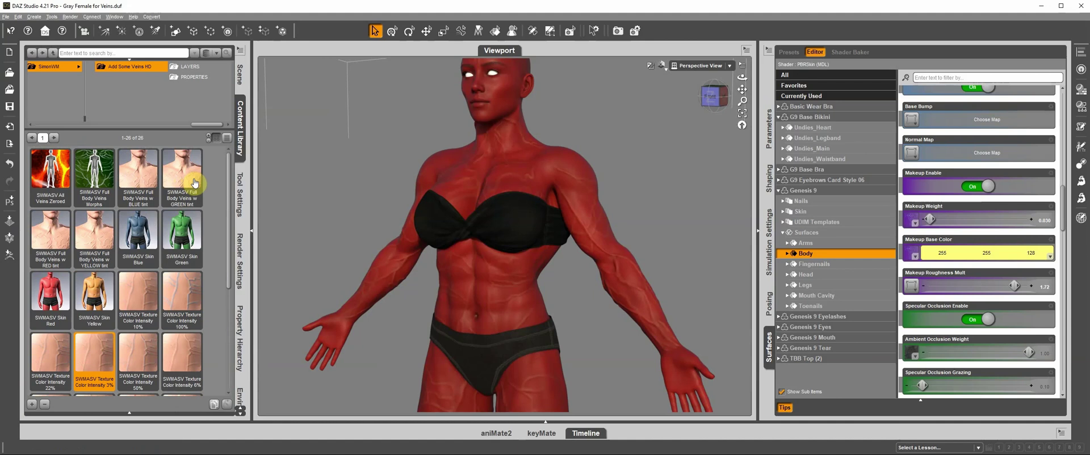
mouse_move(194, 183)
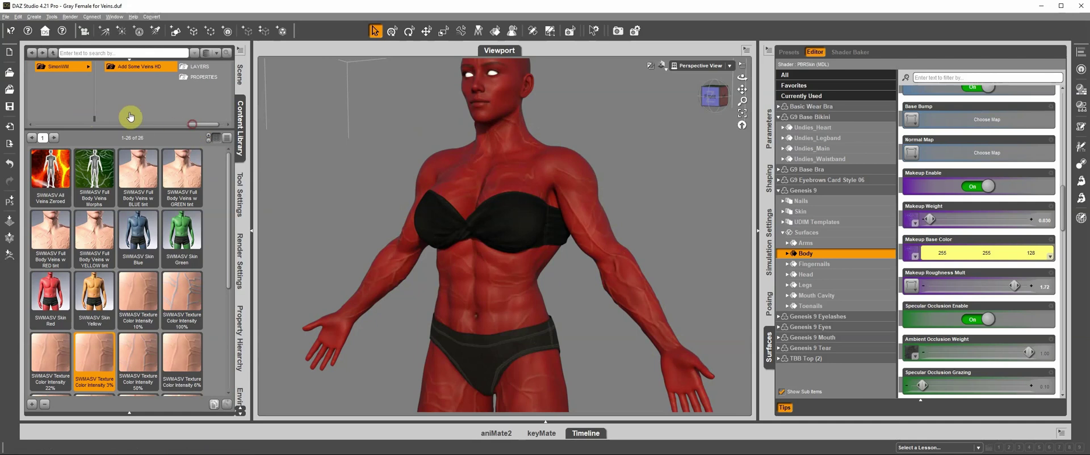
Go to the Daz Originals Base Materials folder and apply G9 Feminine Skin 03 MAT to the figure
click(44, 53)
click(44, 54)
click(44, 53)
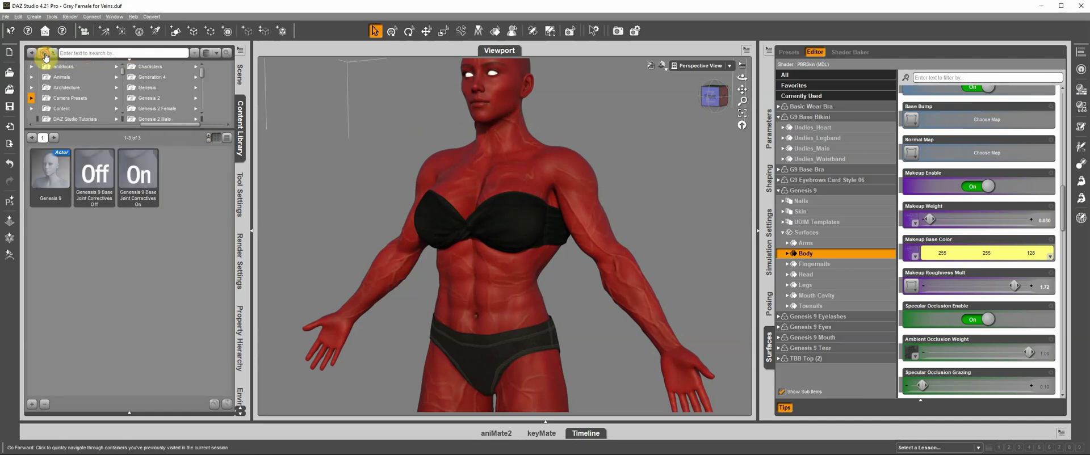
click(44, 54)
click(45, 54)
click(44, 54)
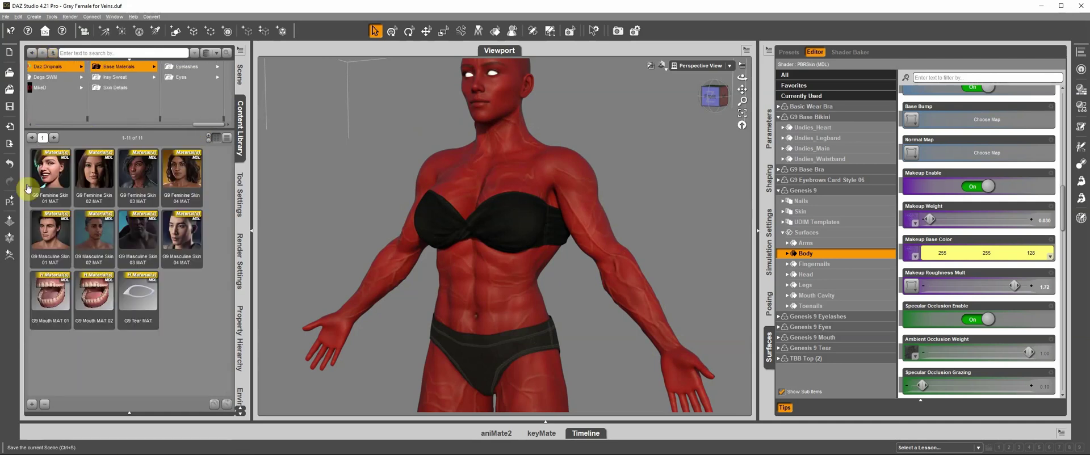
click(146, 175)
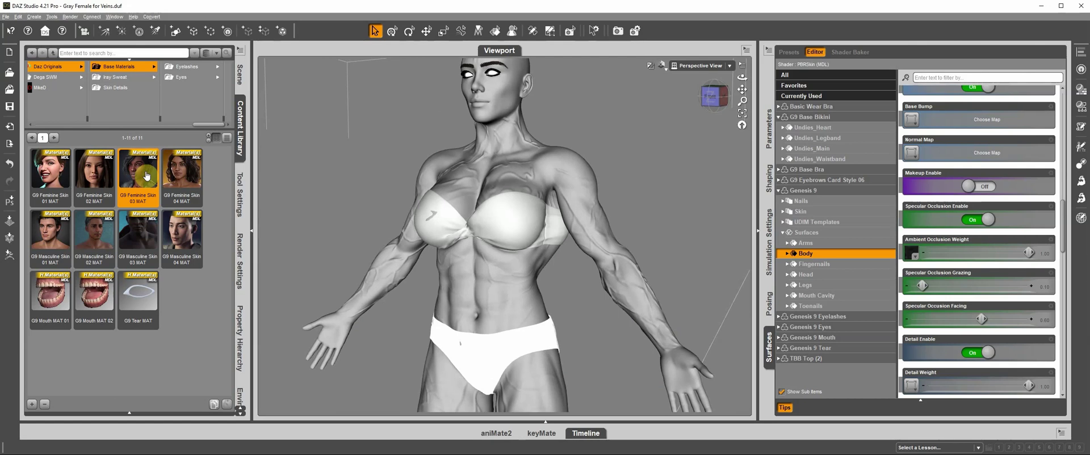
Return to the Add Some Veins HD folder and apply SWMASV Full Body Veins w BLUE tint to the dark-skinned figure
click(34, 55)
click(34, 55)
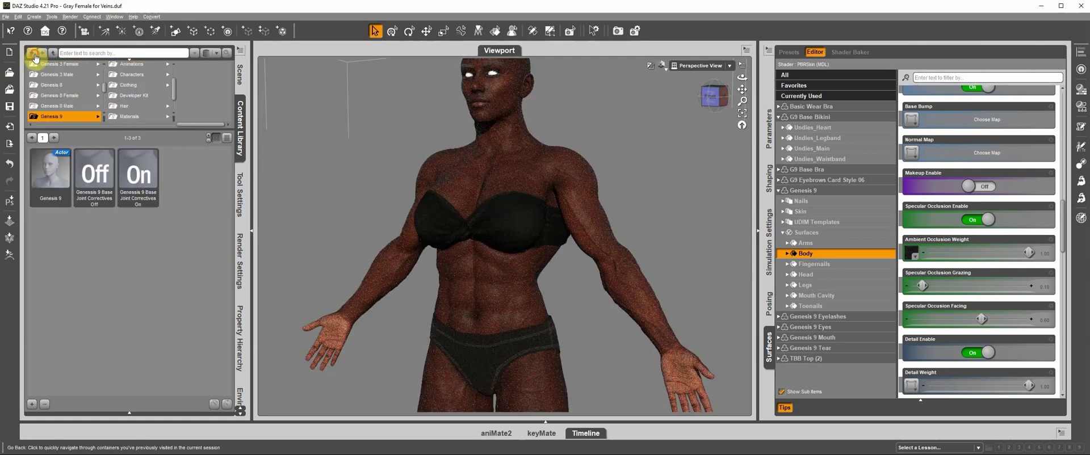
click(34, 55)
click(34, 55)
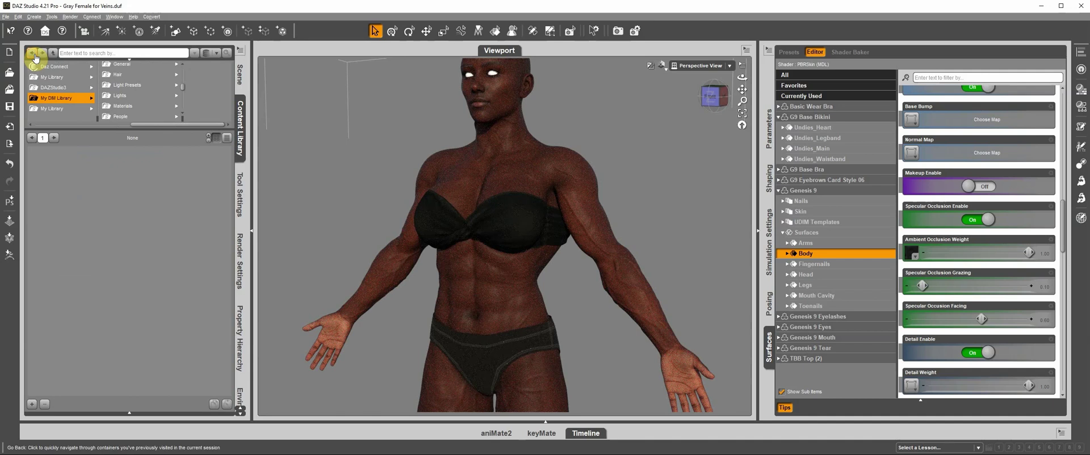
click(34, 55)
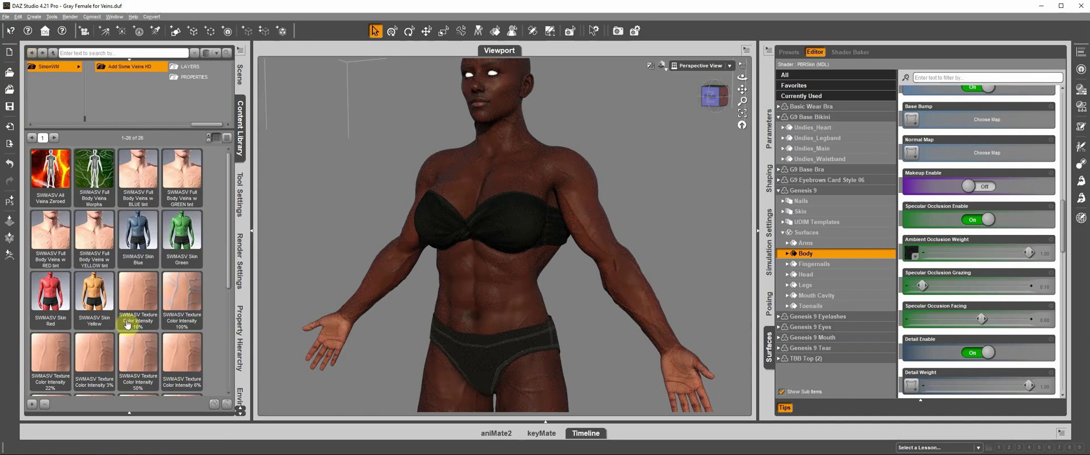
mouse_move(127, 322)
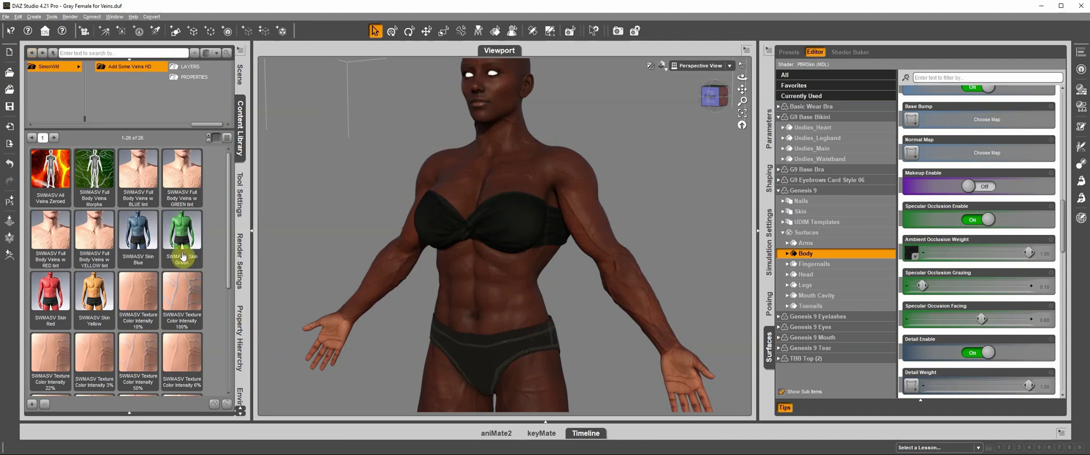
click(145, 184)
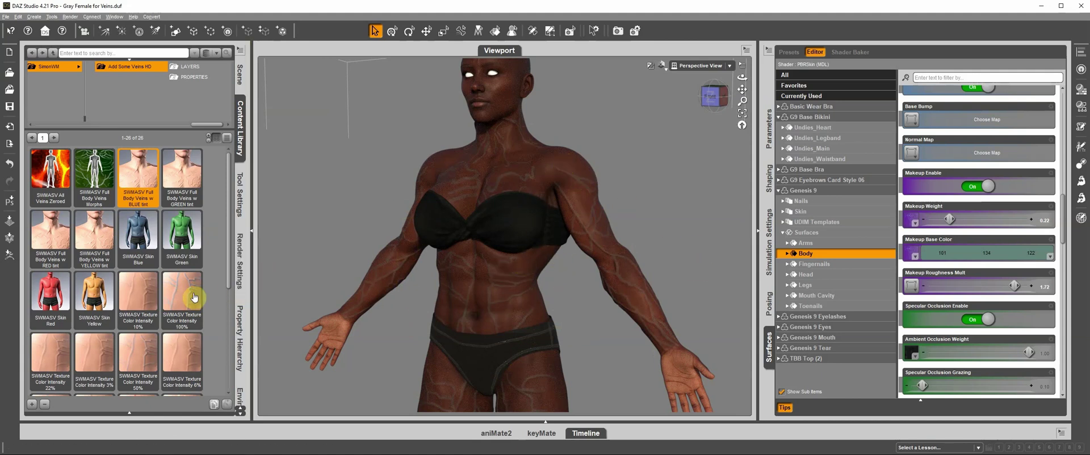
Apply the SWMASV Texture Color Intensity 6% preset to the figure and recolour the veins with SWMASV Veins Color YELLOW
scroll(233, 319, down, 2)
drag(233, 320, 233, 352)
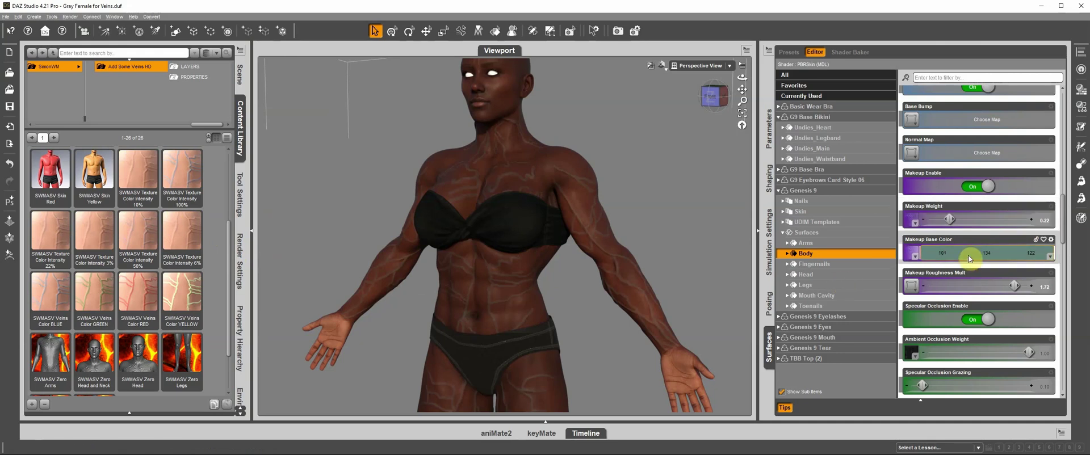
double_click(186, 245)
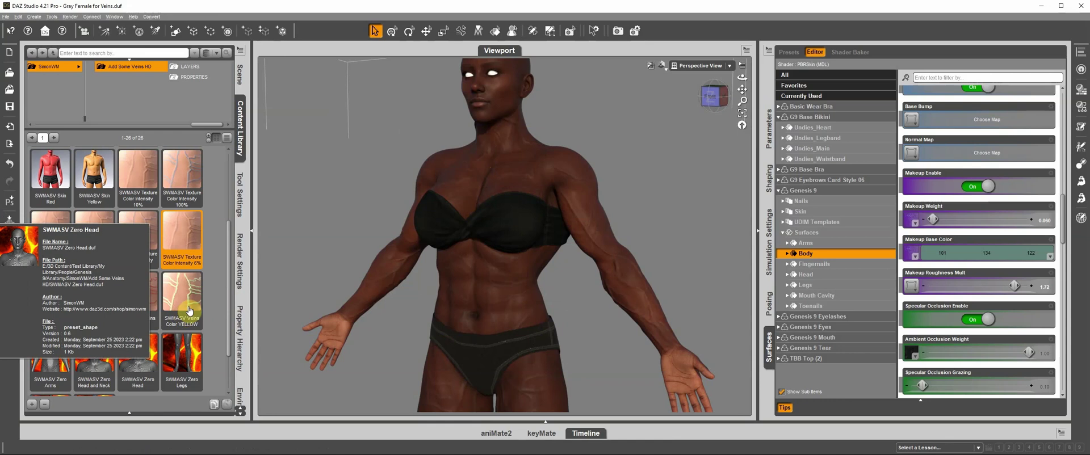
mouse_move(190, 301)
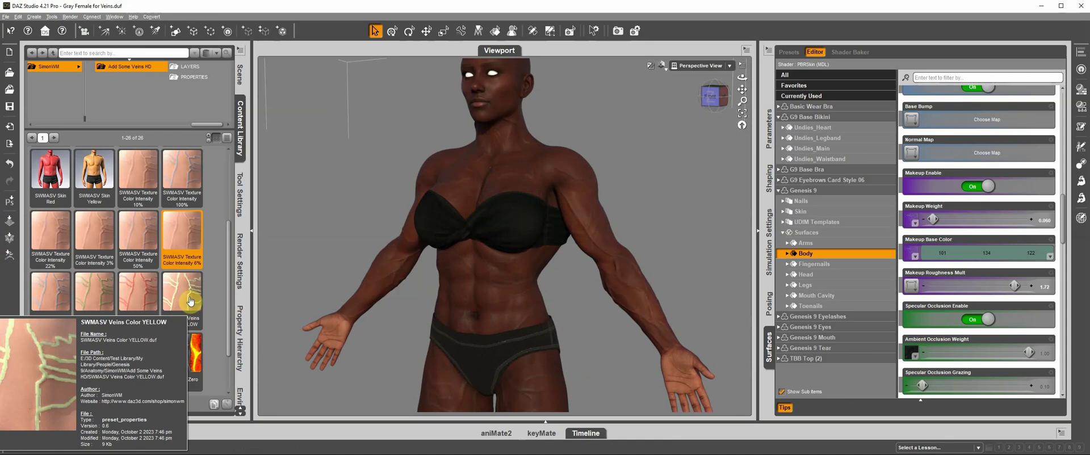
double_click(190, 302)
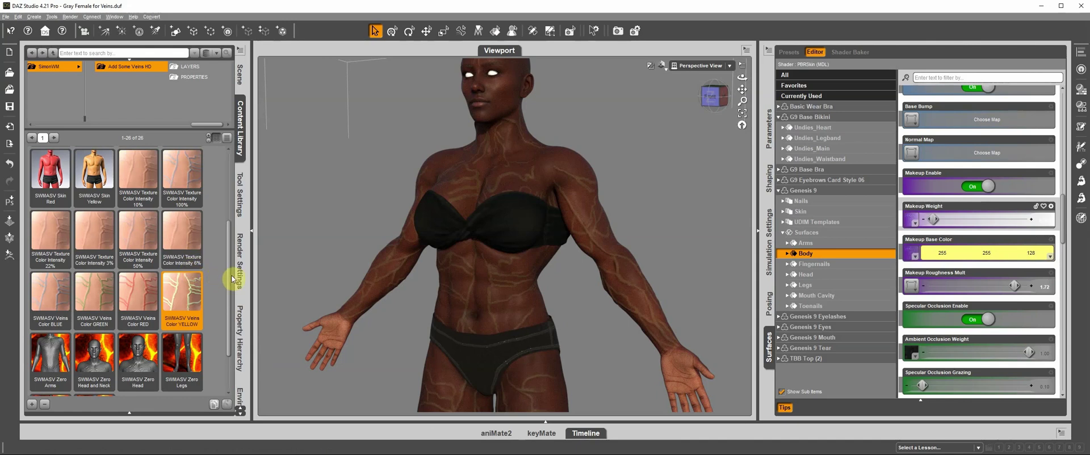
Lower the yellow vein tint on the figure with the SWMASV Texture Color Intensity 3% preset
mouse_move(231, 276)
mouse_down()
mouse_move(230, 263)
mouse_move(230, 276)
mouse_up()
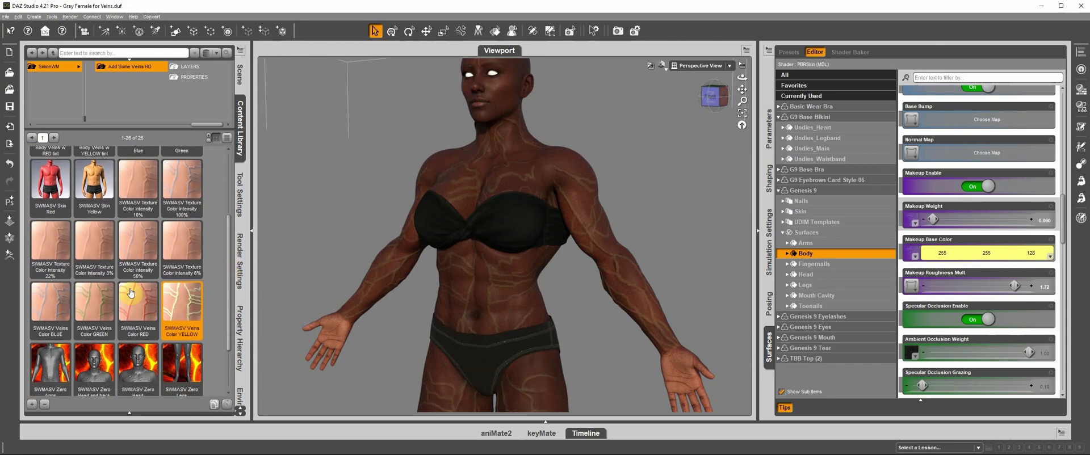
double_click(100, 251)
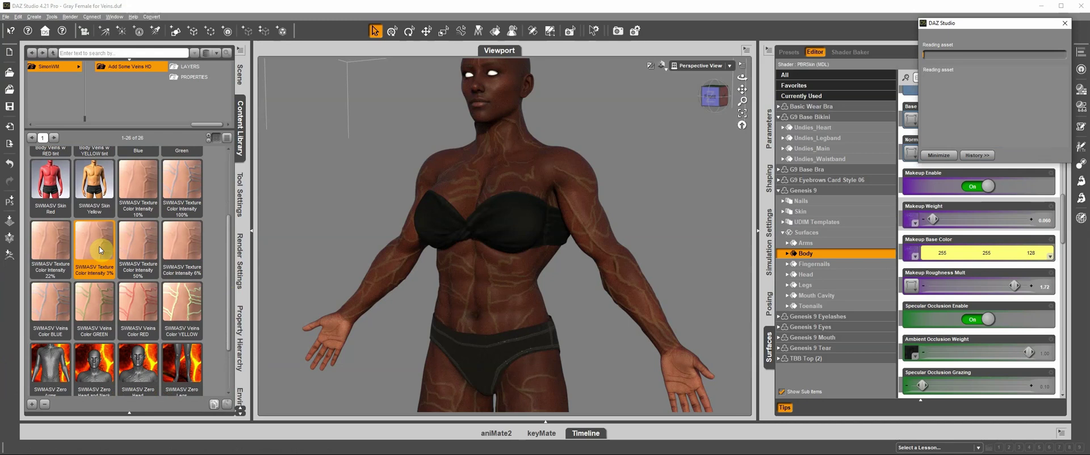
double_click(100, 251)
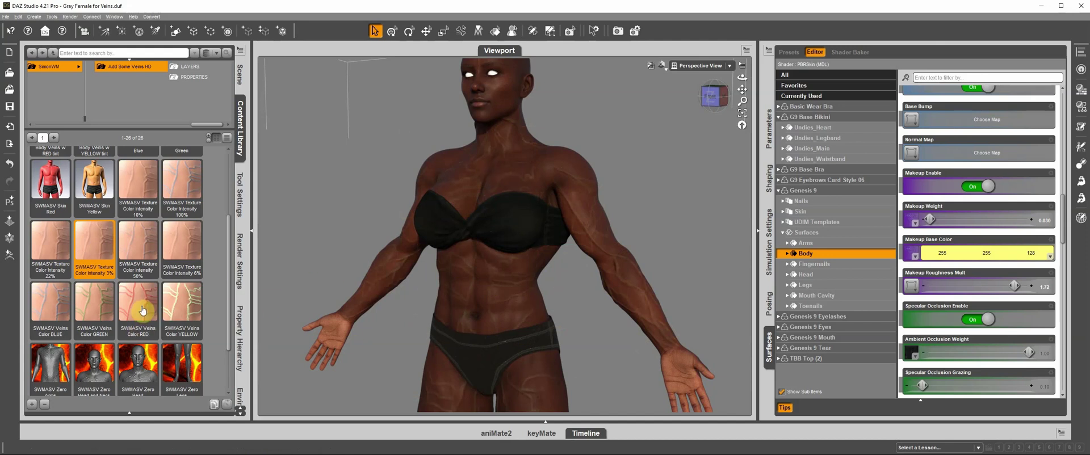
Change the vein tint to red with the SWMASV Veins Color RED preset and check the body from the side and front
mouse_move(142, 310)
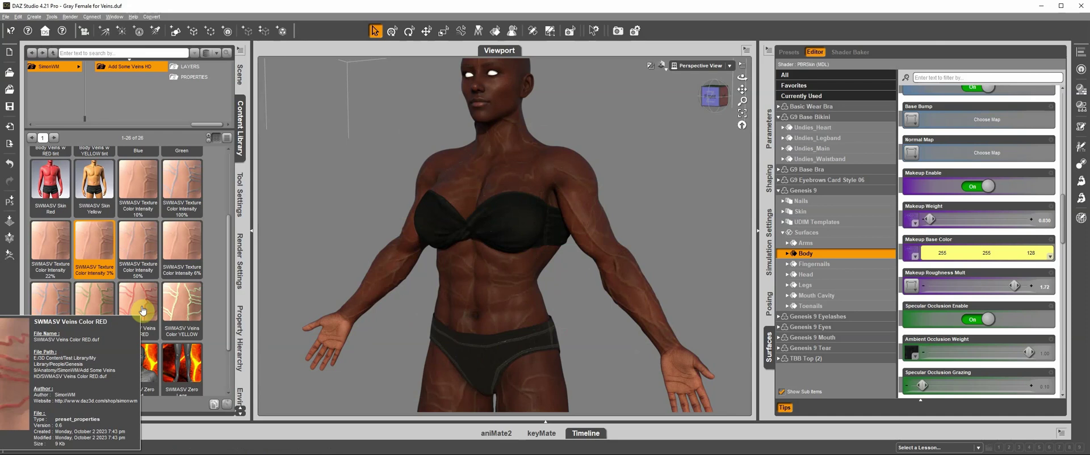
double_click(142, 310)
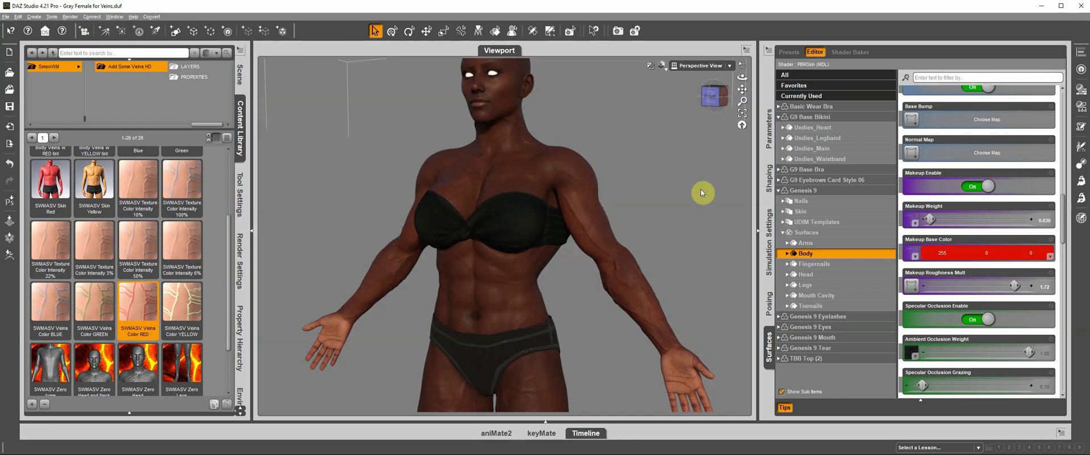
click(713, 97)
drag(714, 97, 714, 101)
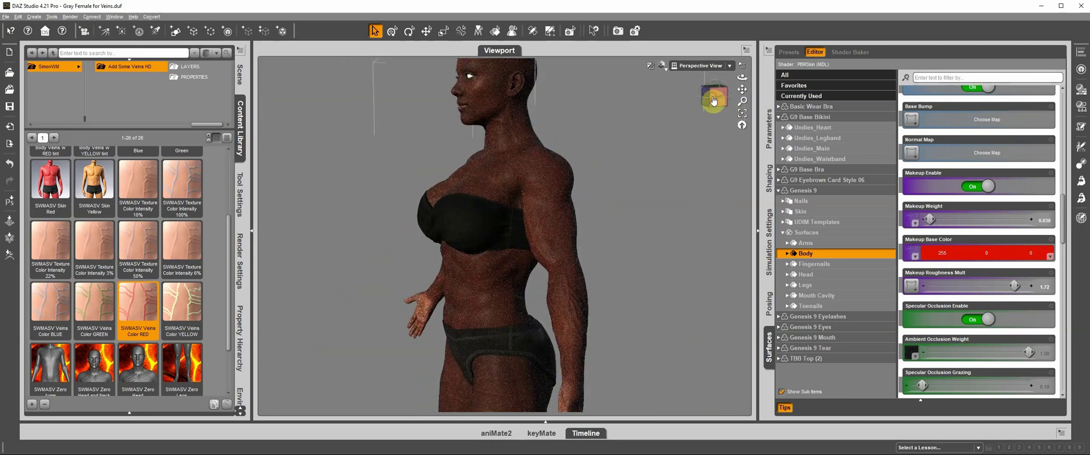
click(713, 100)
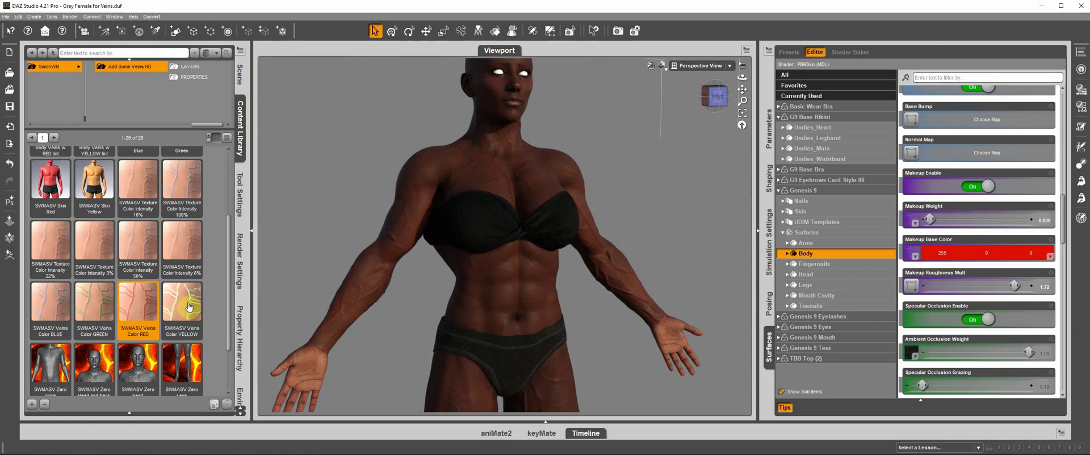
click(717, 103)
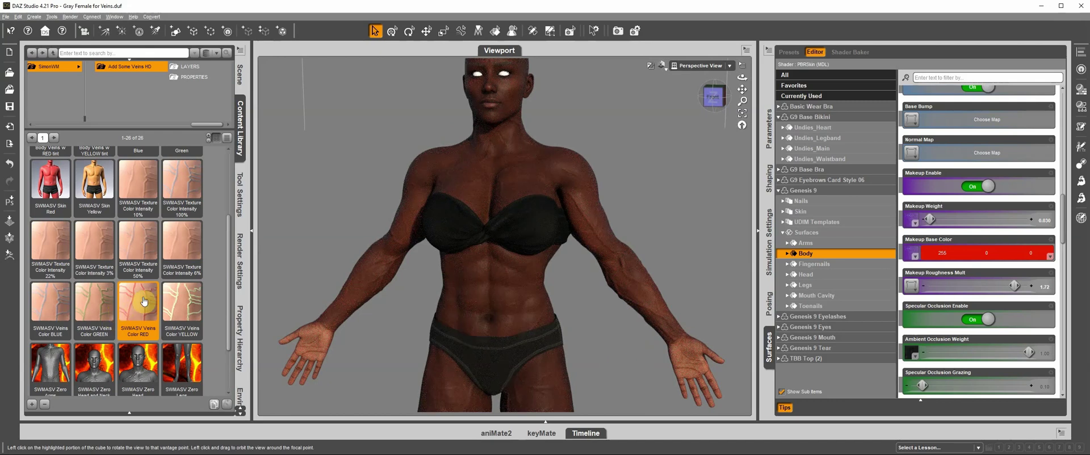
Strengthen the red vein tint with SWMASV Texture Color Intensity 6% and inspect the figure from an angle and at a distance
drag(230, 256, 231, 231)
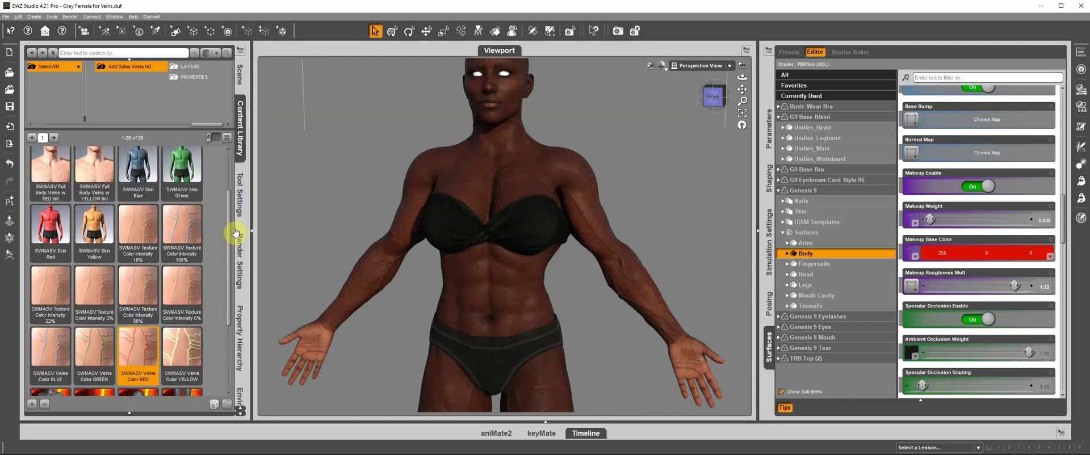
double_click(189, 291)
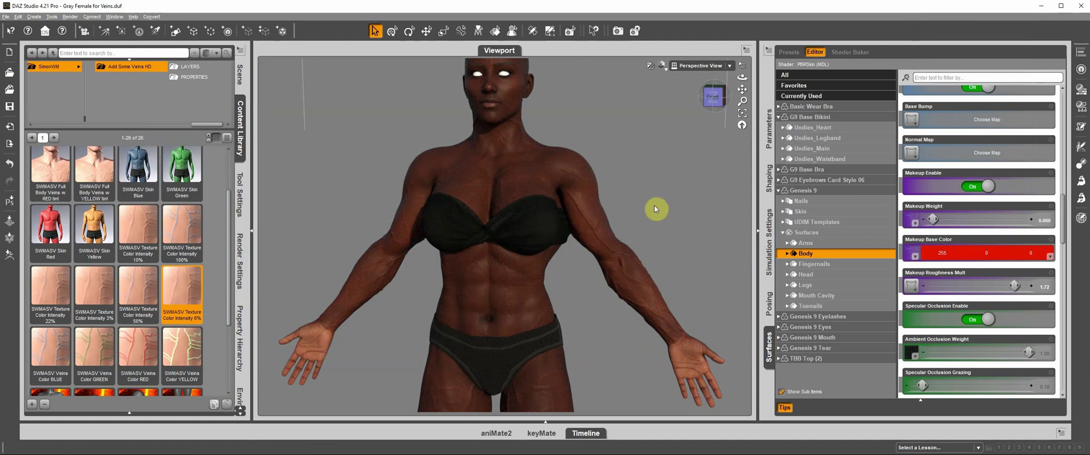
drag(703, 98, 713, 96)
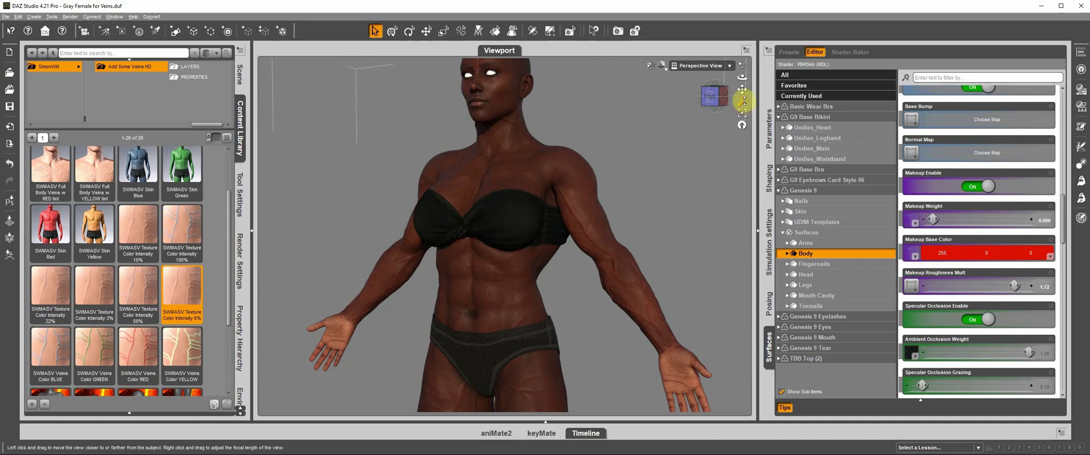
drag(742, 101, 743, 102)
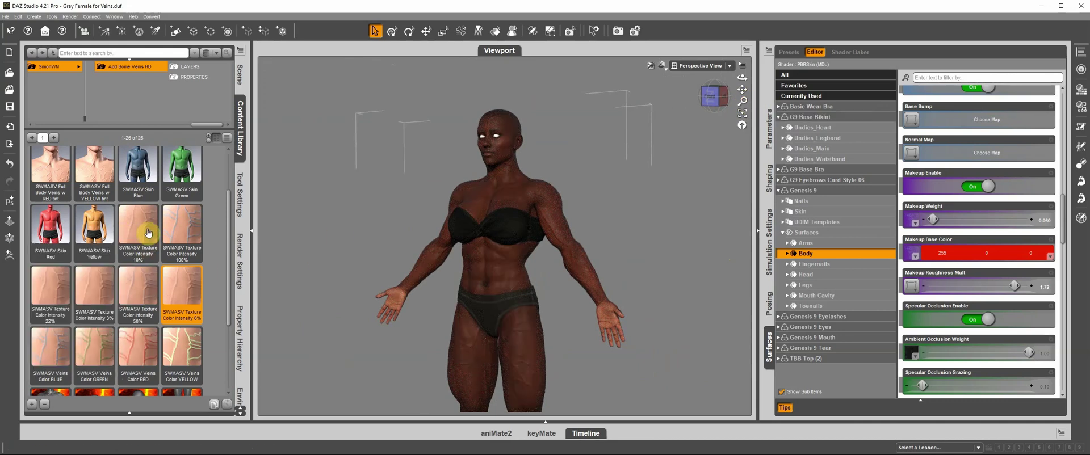
drag(742, 101, 742, 101)
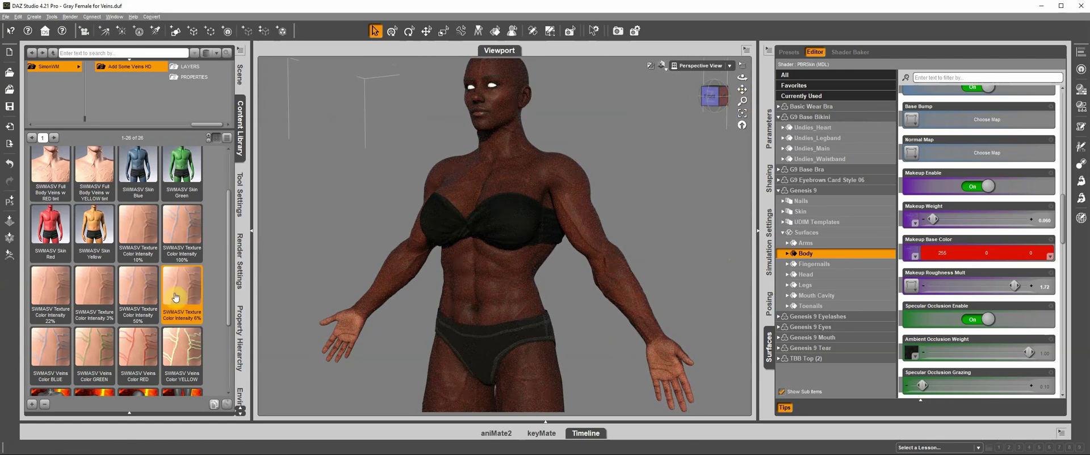
Raise the red vein tint with the SWMASV Texture Color Intensity 10% preset and inspect the torso and arms from the front
click(144, 240)
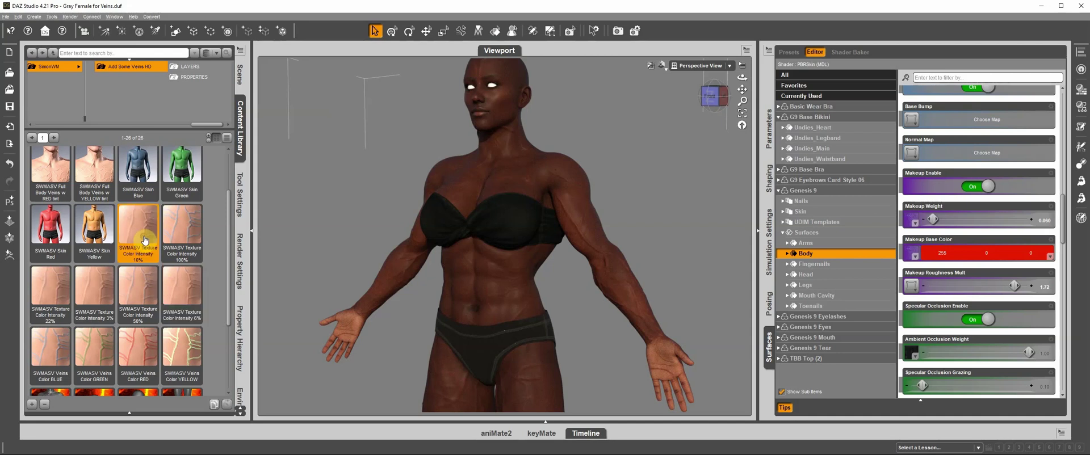
double_click(144, 240)
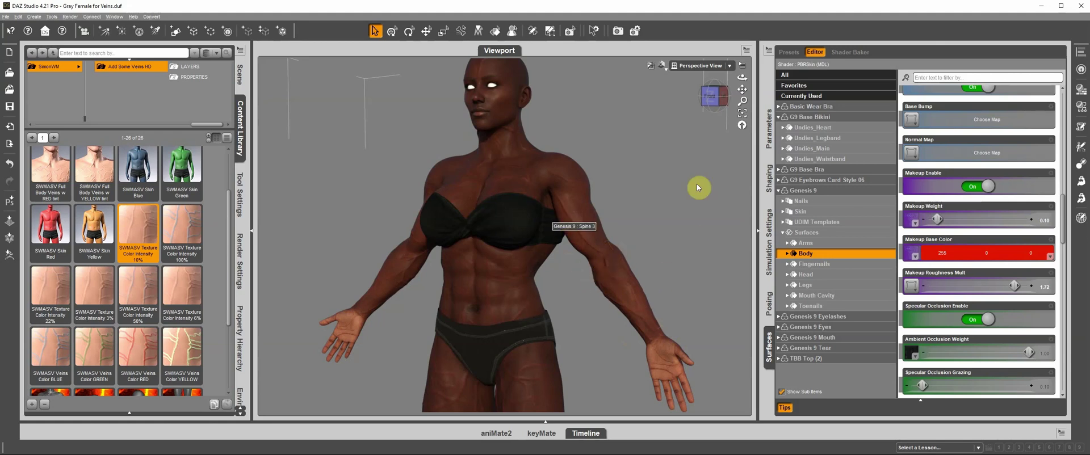
click(709, 97)
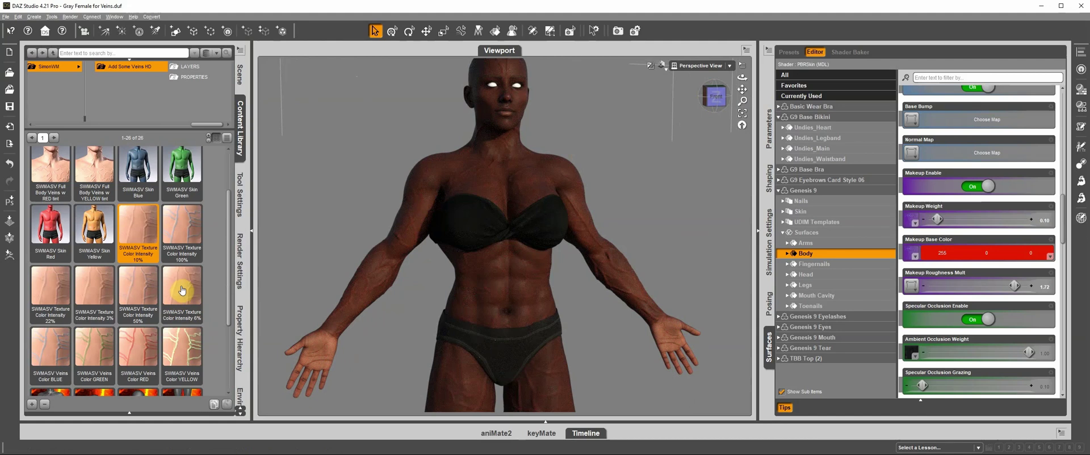
mouse_move(181, 288)
drag(715, 107, 708, 207)
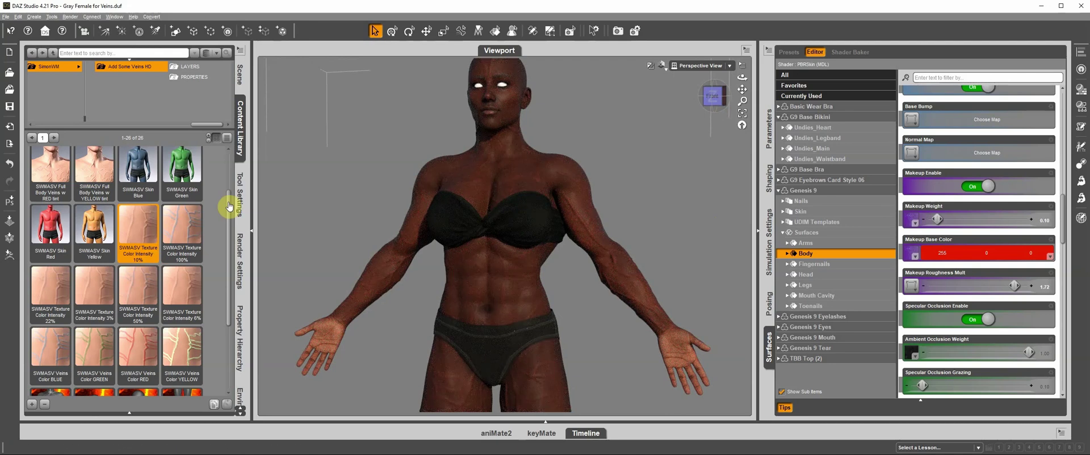
Go to the Daz Originals Base Materials folder and reapply G9 Feminine Skin 03 MAT to clear the vein tint
scroll(234, 165, up, 2)
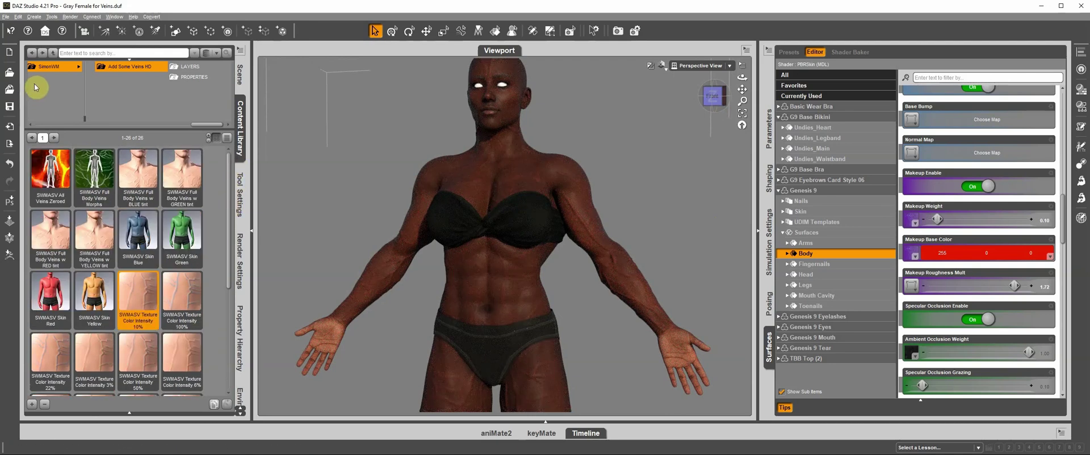
click(44, 54)
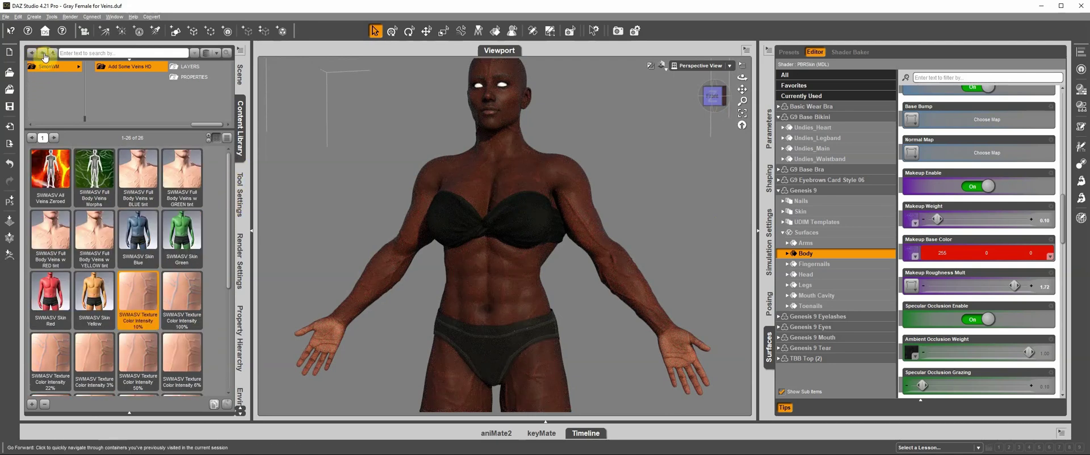
click(44, 54)
click(44, 54)
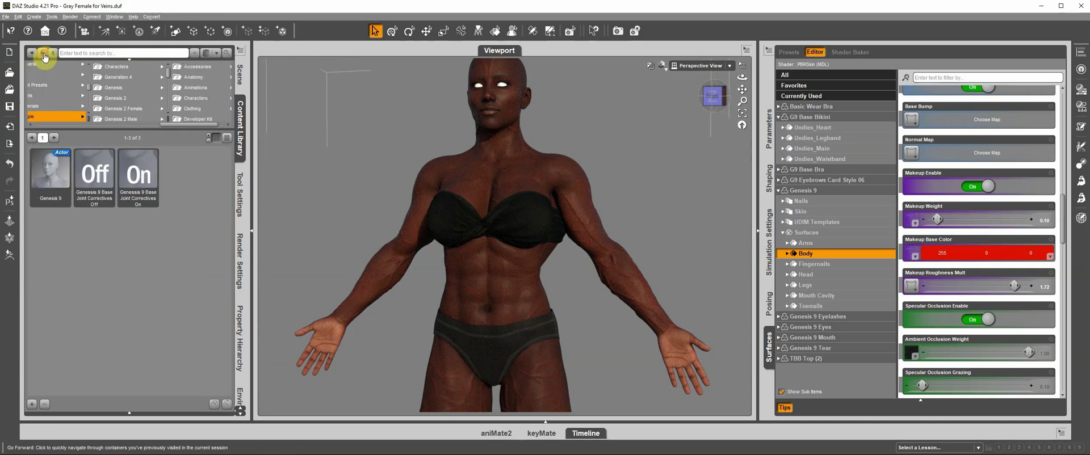
click(44, 54)
click(43, 55)
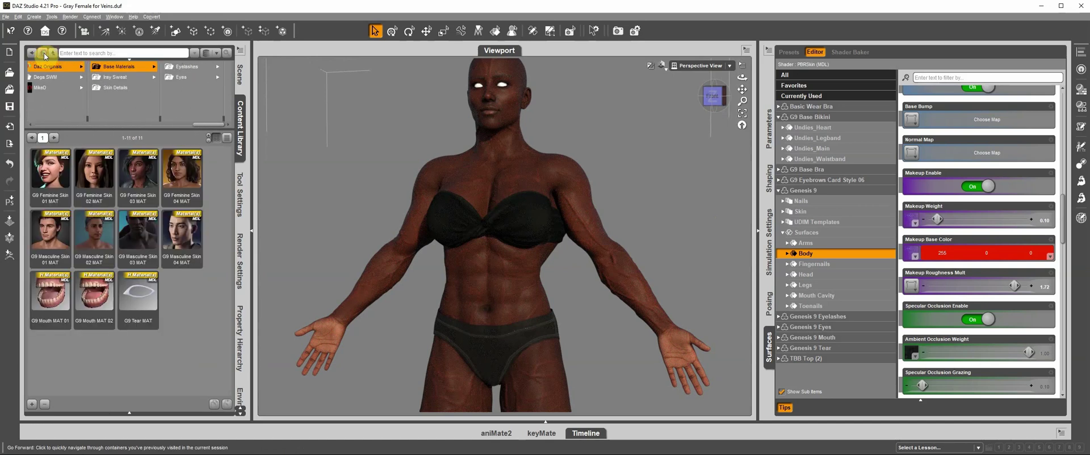
click(144, 181)
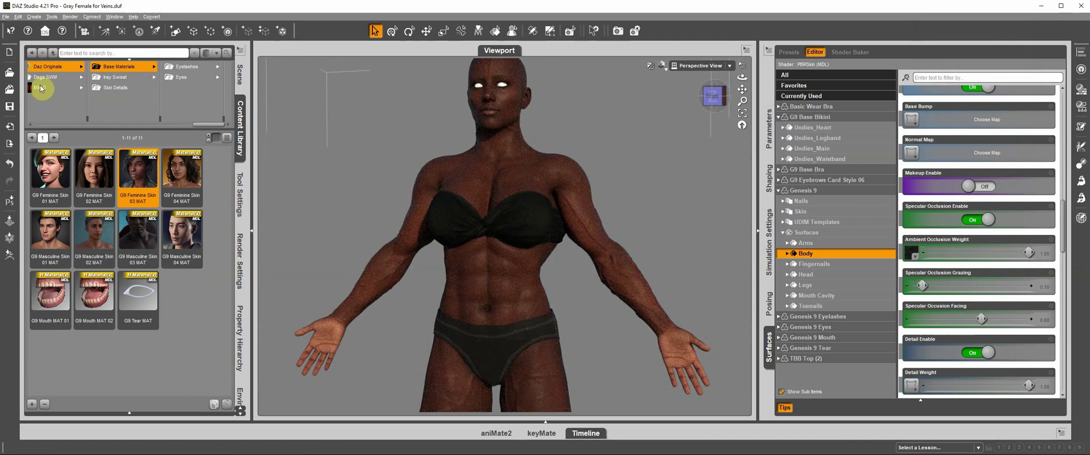
Return to the Add Some Veins HD folder, apply SWMASV Full Body Veins Morphs, and reset the veins with SWMASV All Veins Zeroed
click(31, 54)
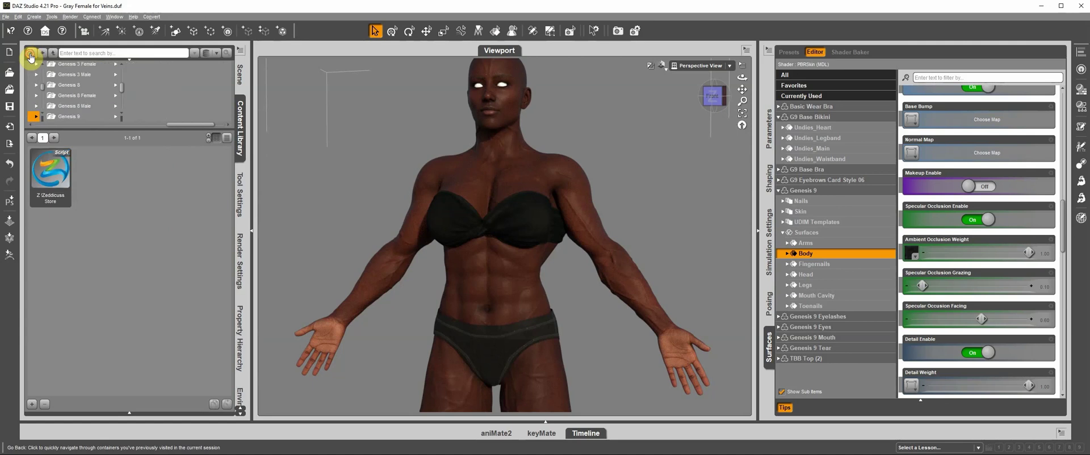
click(31, 54)
click(31, 55)
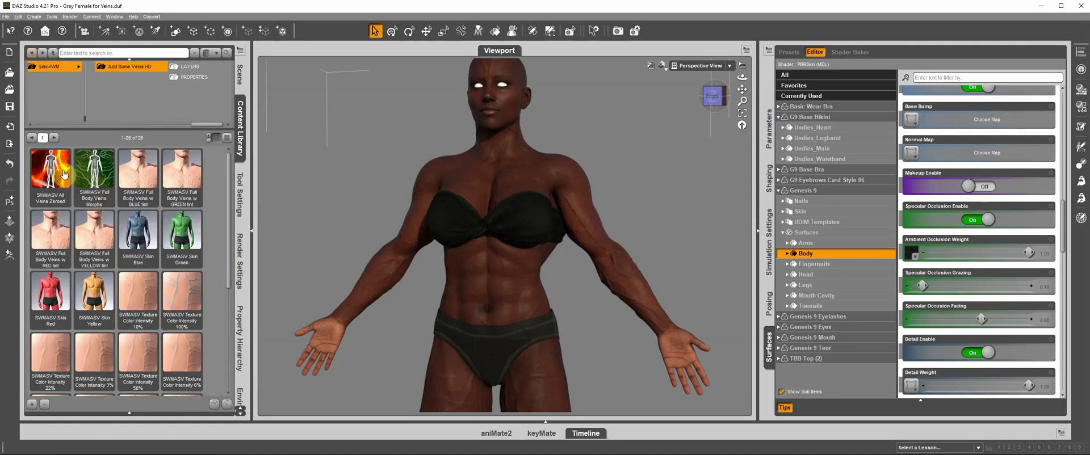
double_click(99, 173)
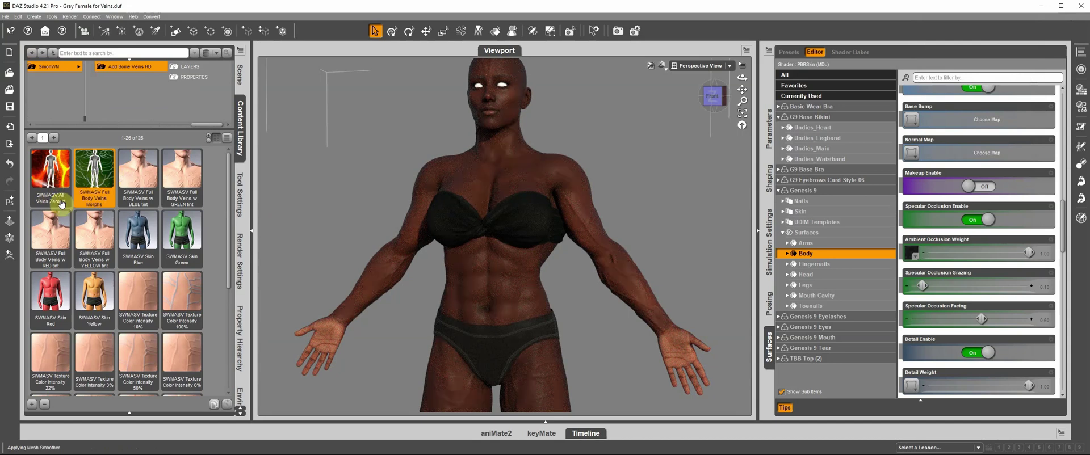
double_click(52, 177)
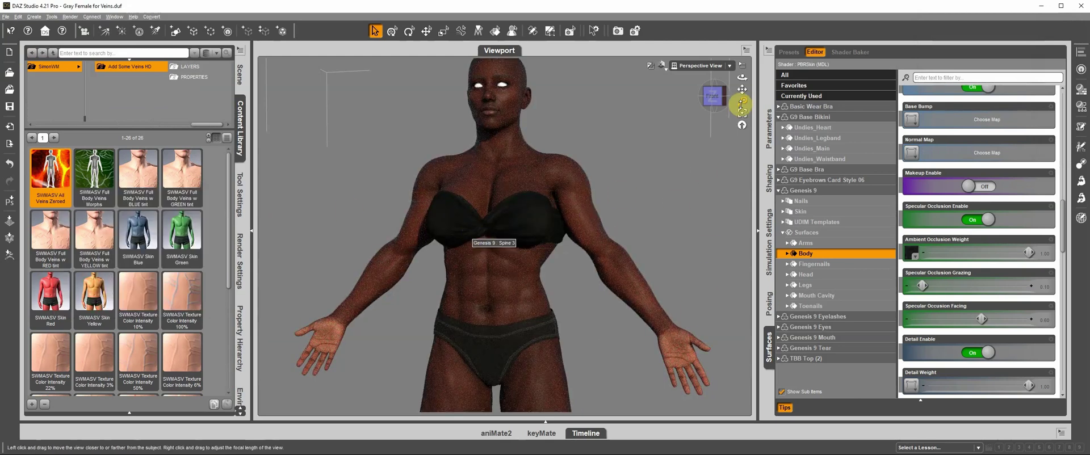
Frame the head and chest, and apply G9 Feminine Skin 01 MAT from the Daz Originals Base Materials folder
mouse_move(742, 100)
mouse_down()
mouse_move(708, 91)
mouse_move(741, 88)
mouse_move(743, 101)
mouse_up()
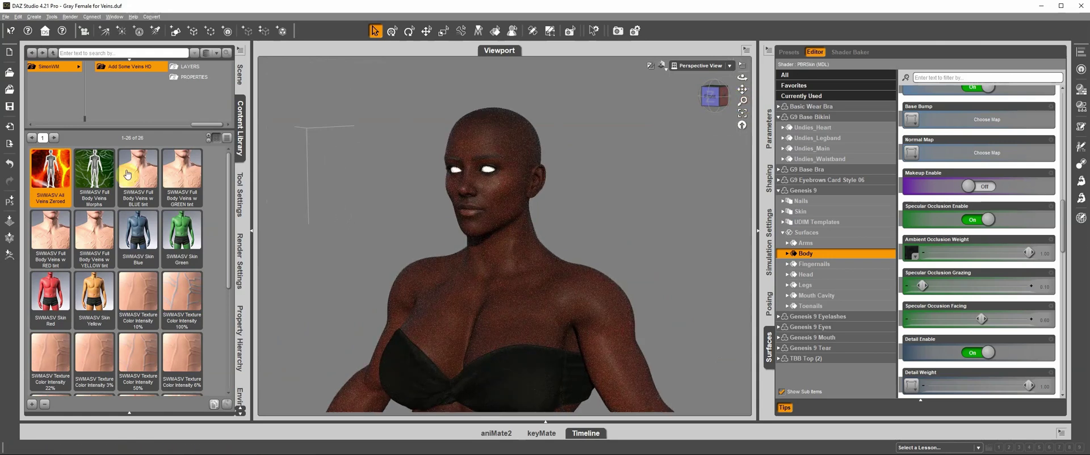
click(35, 55)
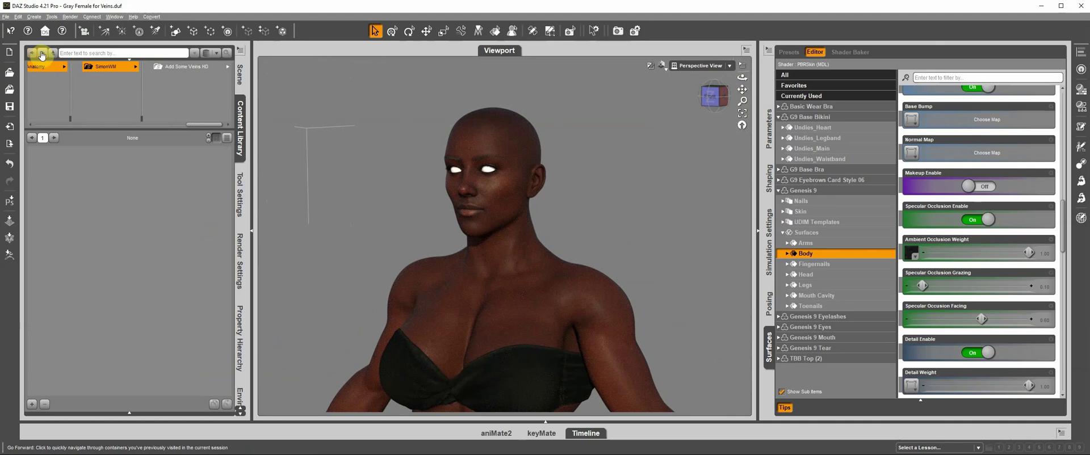
click(43, 54)
click(44, 55)
click(44, 55)
click(44, 54)
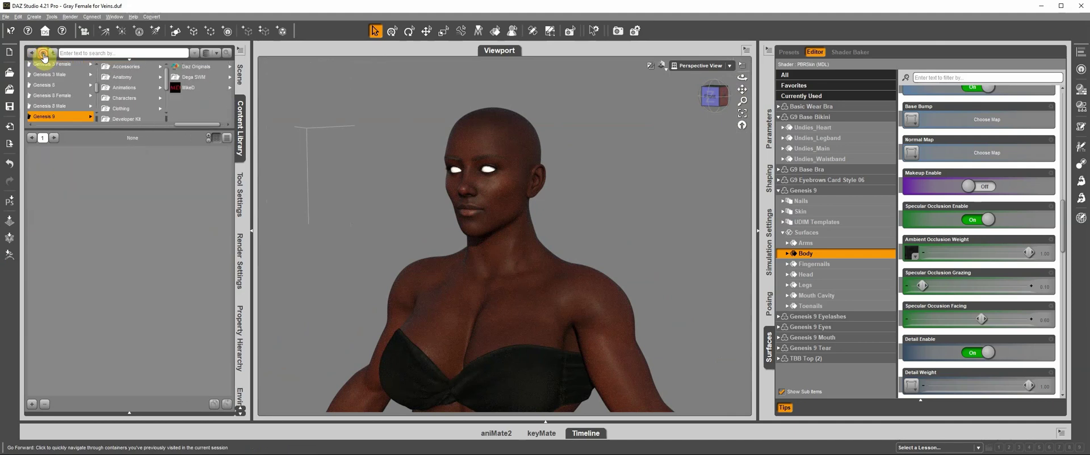
click(44, 54)
click(44, 54)
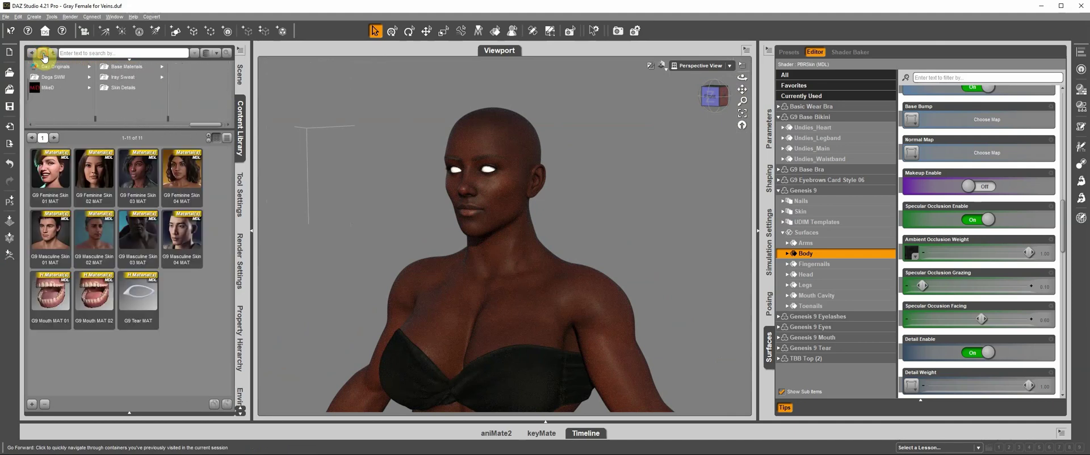
double_click(57, 178)
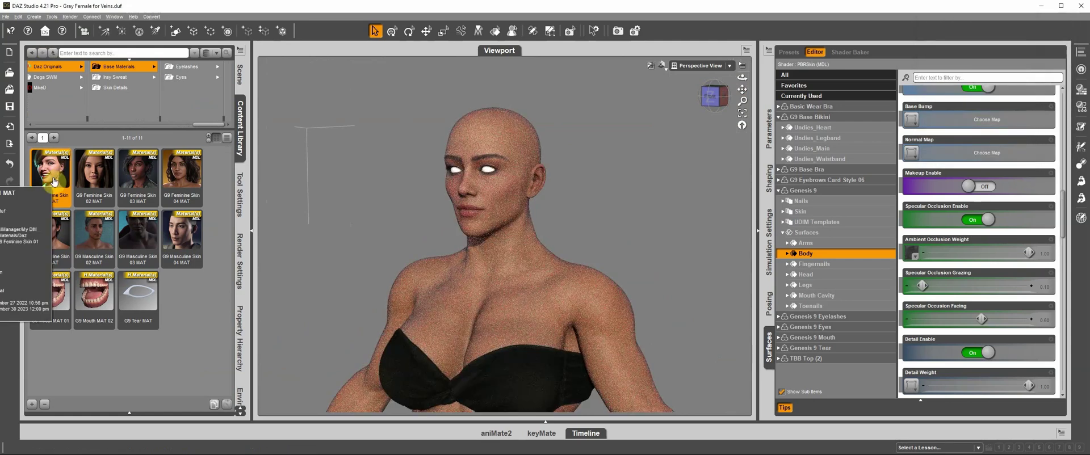
Return to the Add Some Veins HD folder, open its LAYERS subfolder, and apply the SWMASV Forehead Veins B preset
click(33, 53)
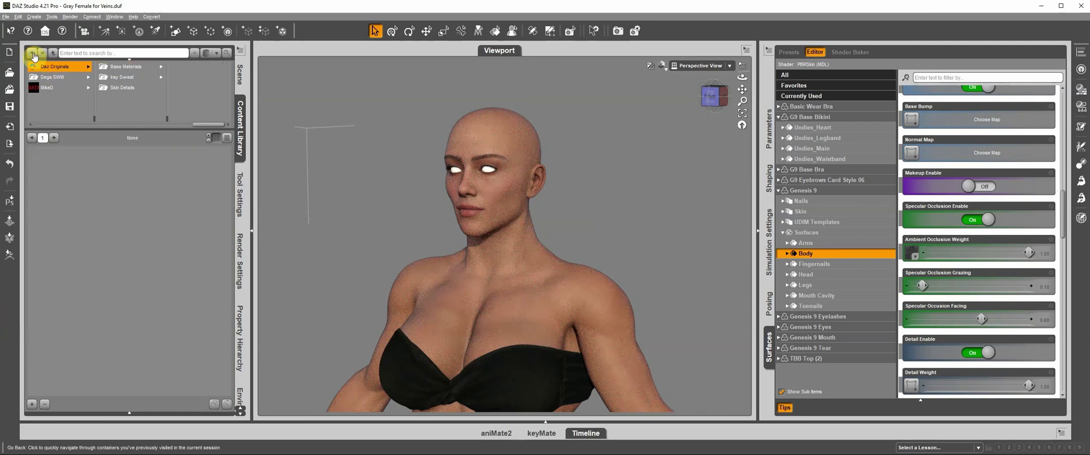
click(33, 54)
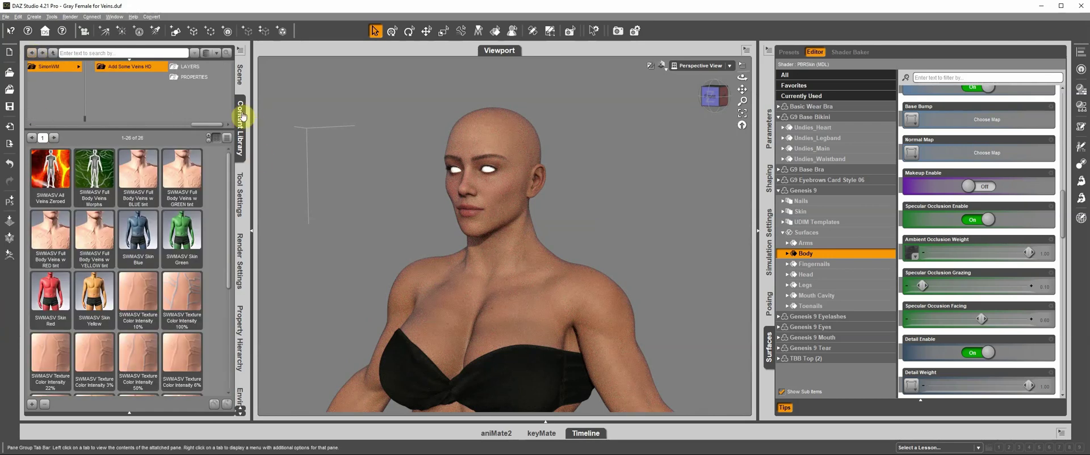
click(186, 69)
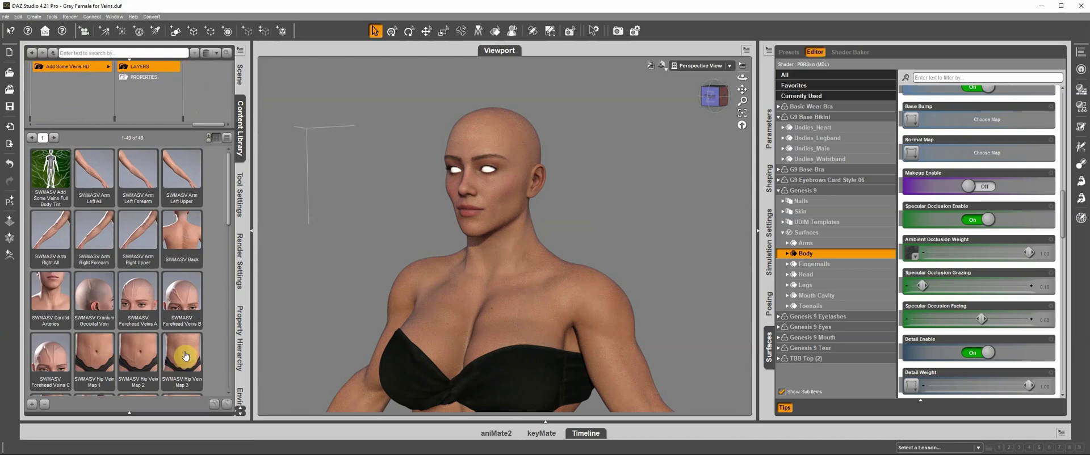
mouse_move(195, 299)
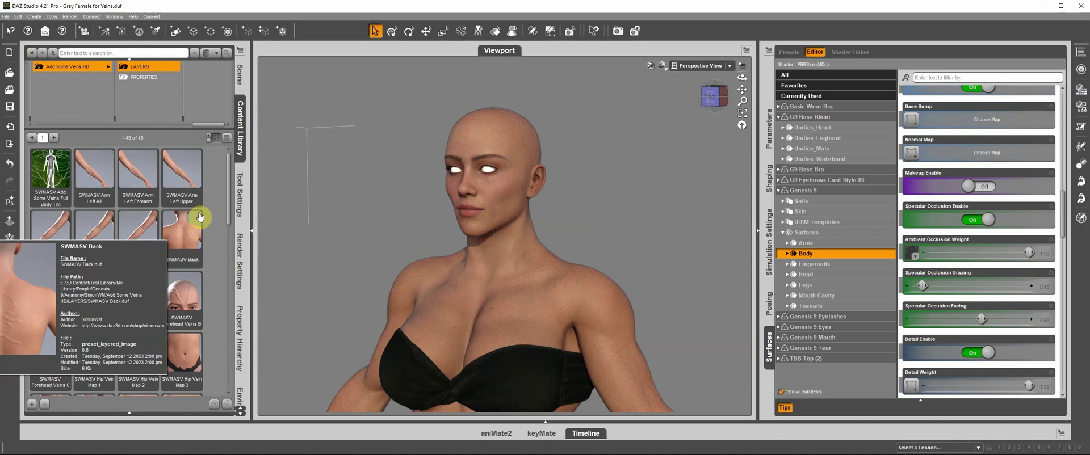
mouse_move(198, 220)
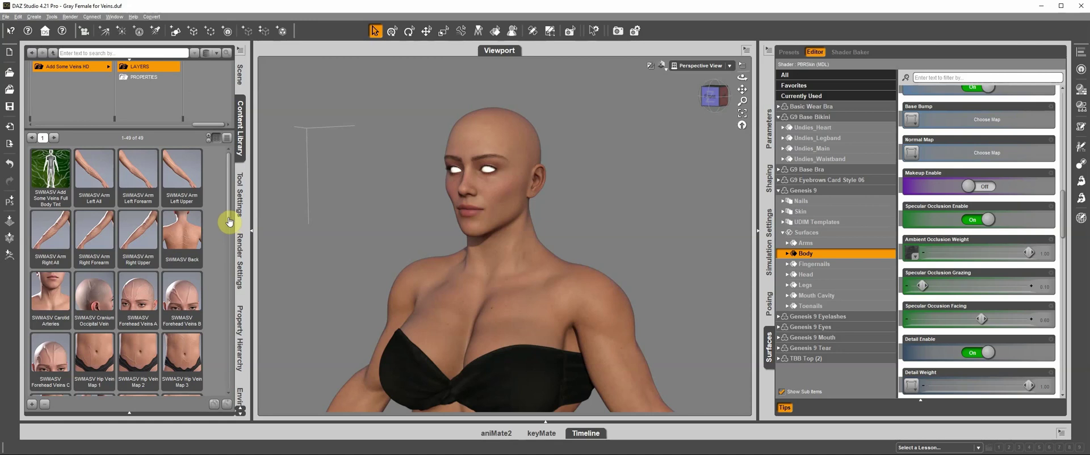
mouse_move(229, 221)
mouse_down()
mouse_move(224, 229)
mouse_move(229, 211)
mouse_up()
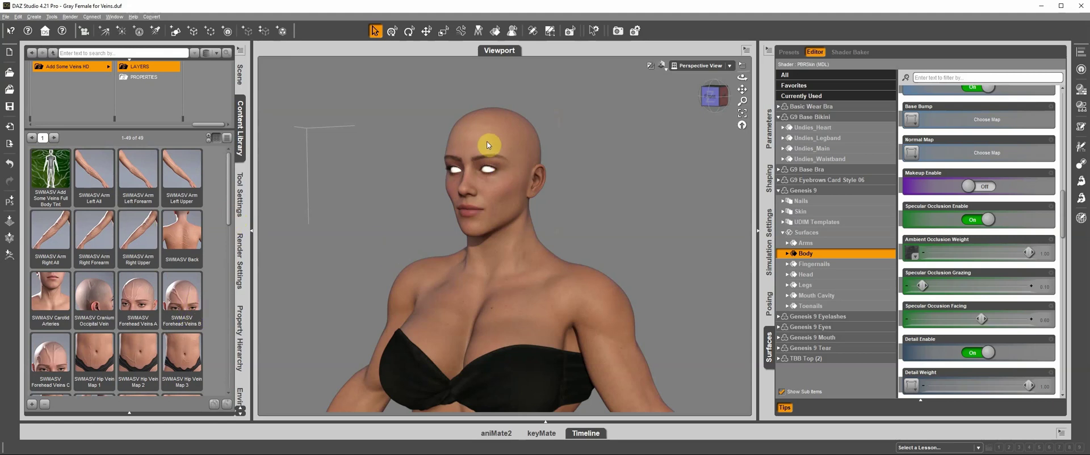
double_click(187, 295)
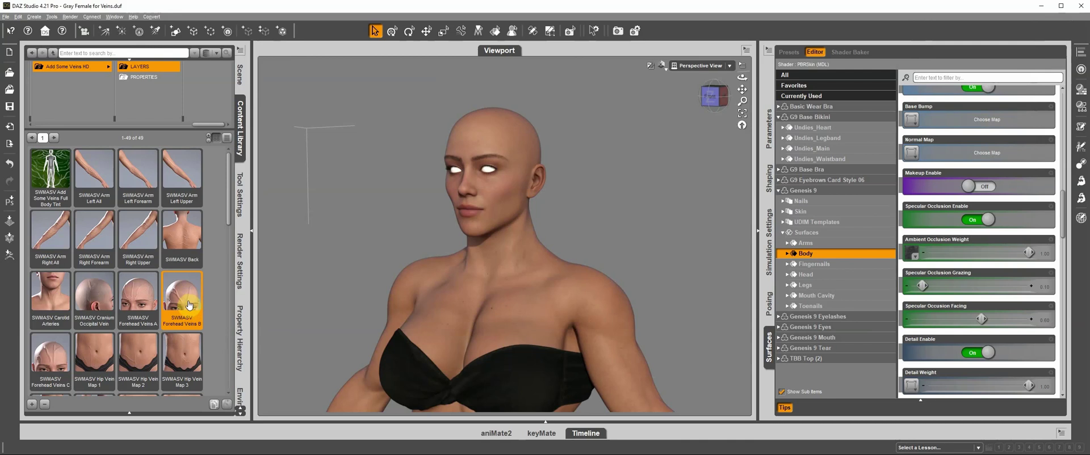
Frame the face closely from the front and inspect the forehead for the Forehead Veins B tint
mouse_move(189, 304)
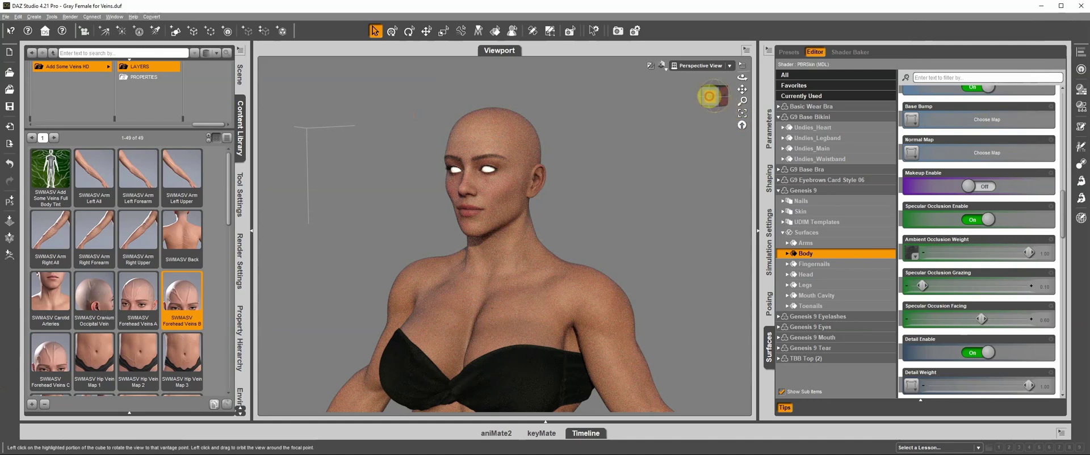
click(711, 98)
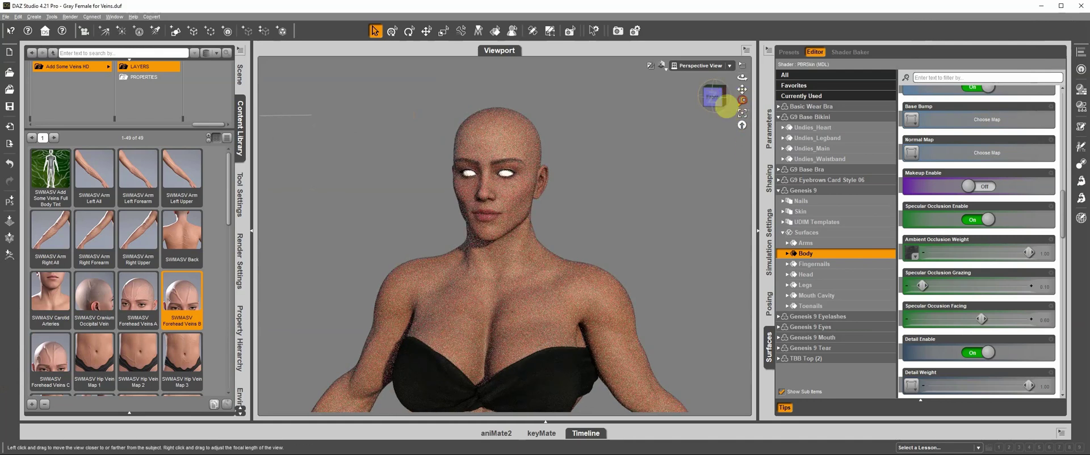
drag(742, 101, 728, 122)
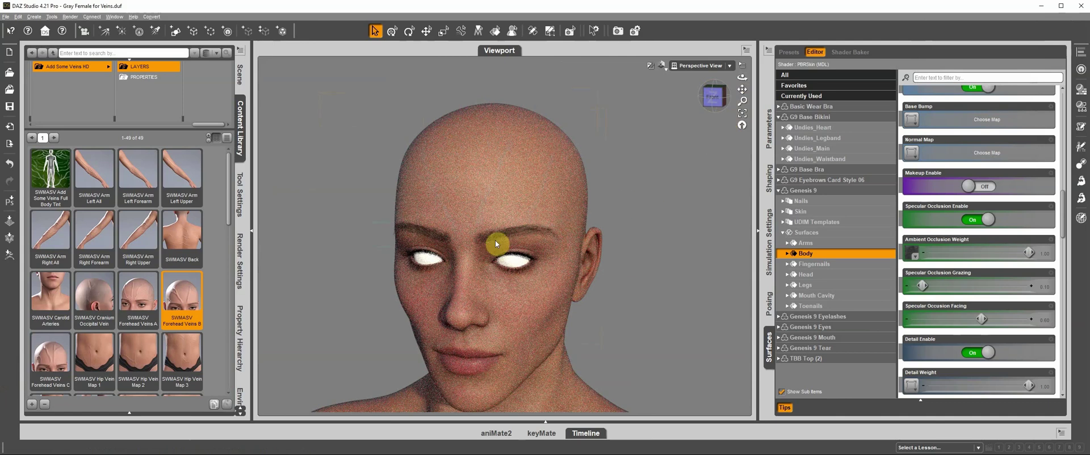
drag(743, 105, 743, 101)
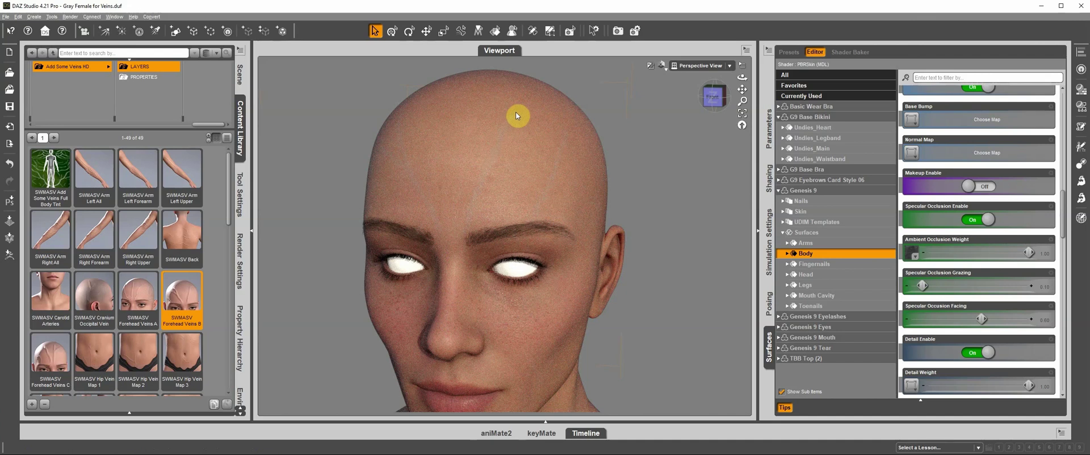
click(437, 220)
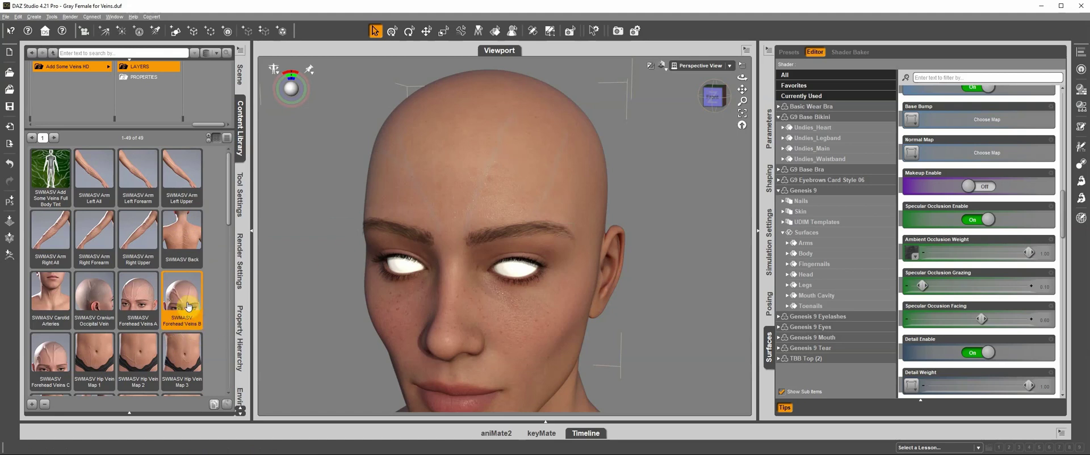
mouse_move(196, 309)
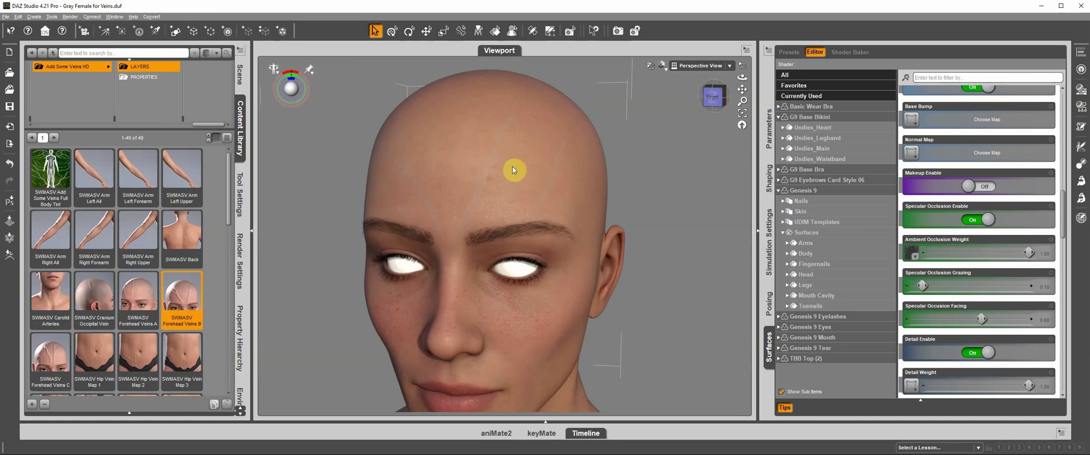
Select the whole Genesis 9 figure and open its SWM vein morph parameters under Actor, Head, Face, Base
click(771, 134)
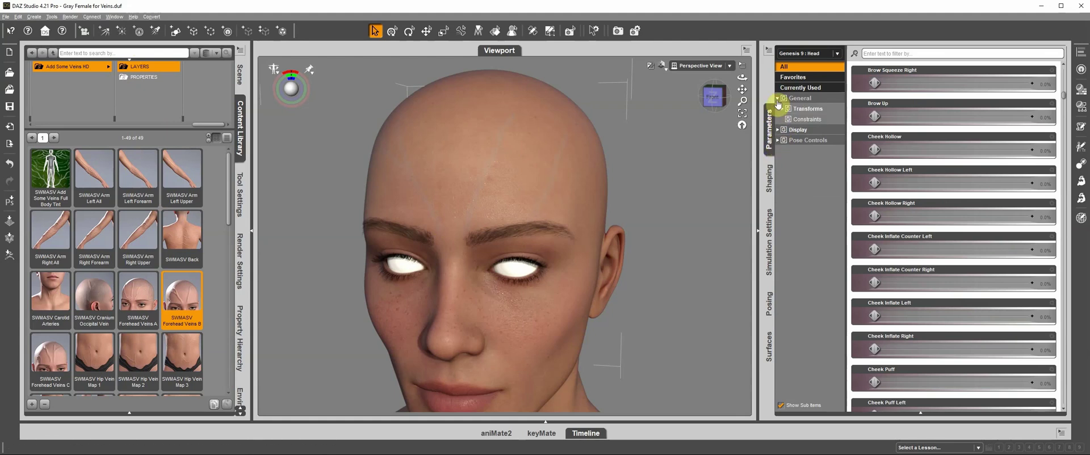
click(495, 31)
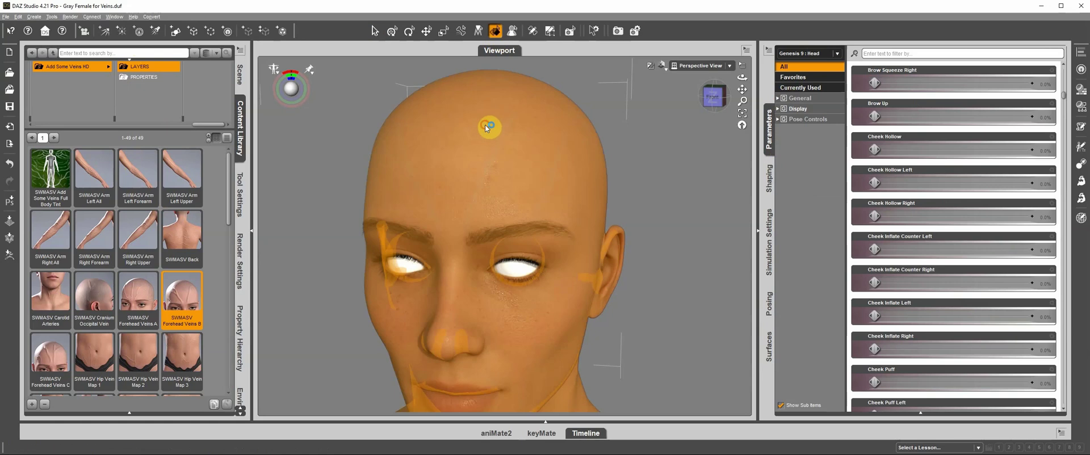
click(487, 128)
click(377, 33)
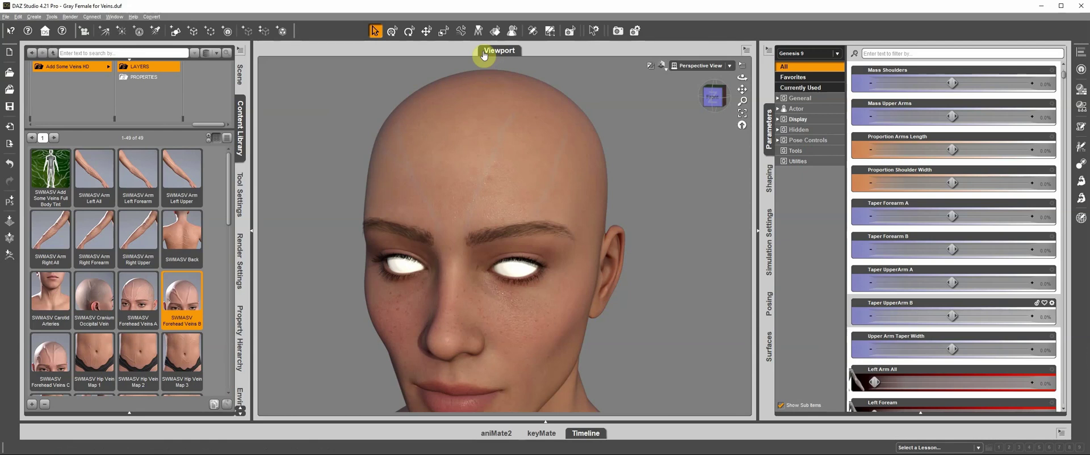
click(778, 109)
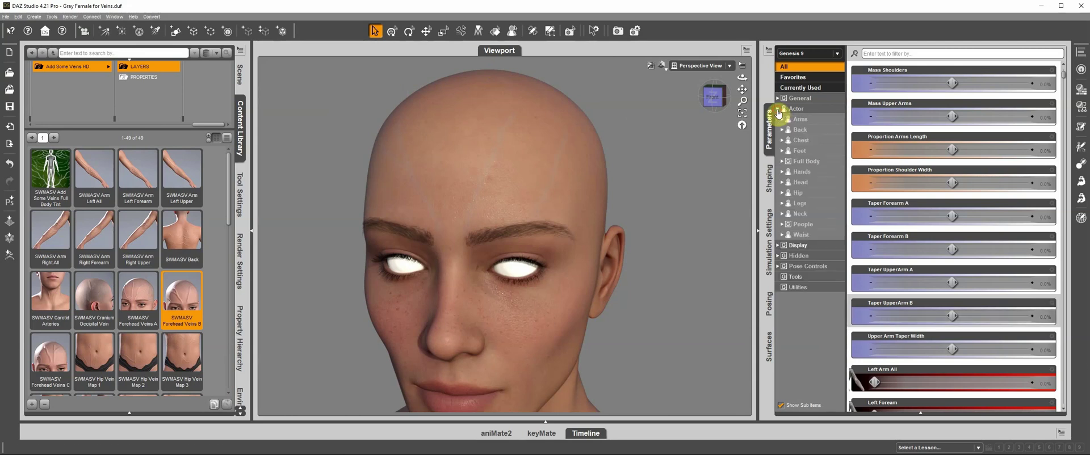
click(782, 183)
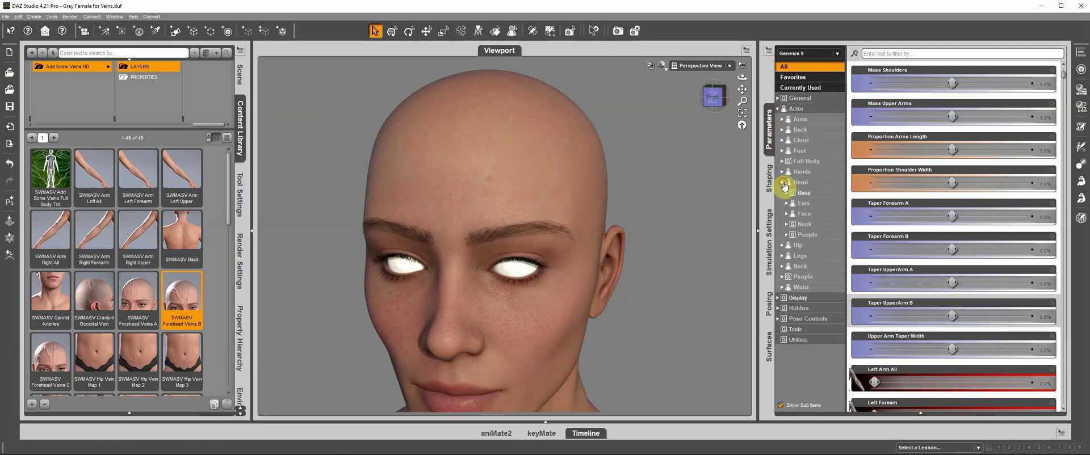
click(786, 214)
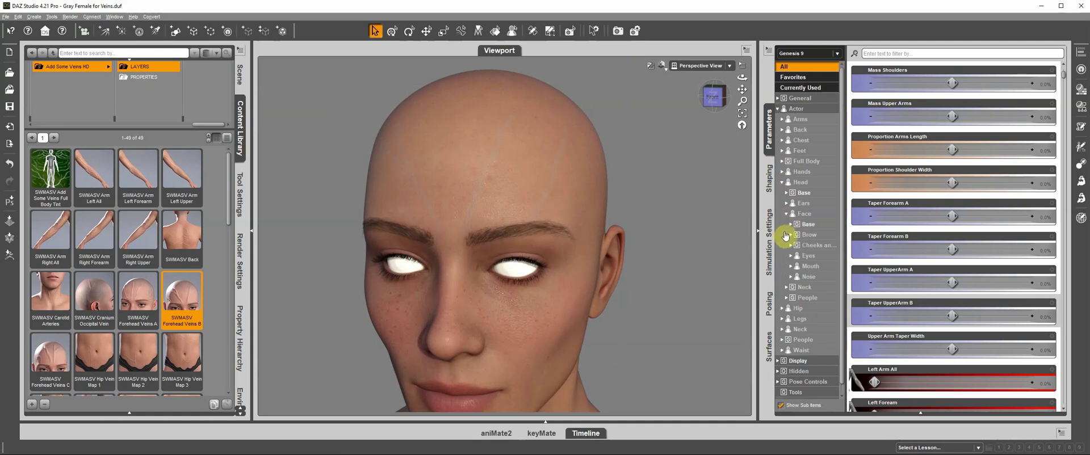
click(791, 224)
click(817, 234)
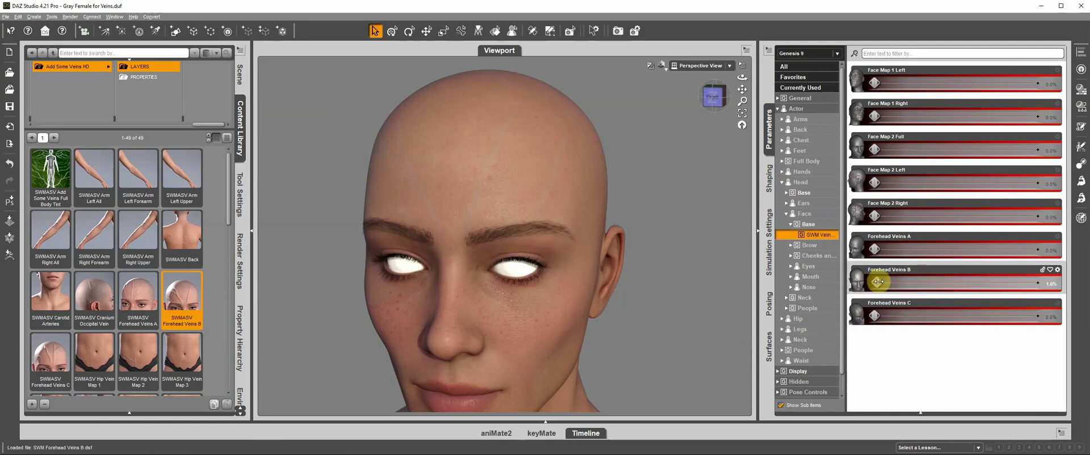
Raise the Forehead Veins B morph to 100%, and reduce it in stages to about 54%
drag(869, 283, 1086, 293)
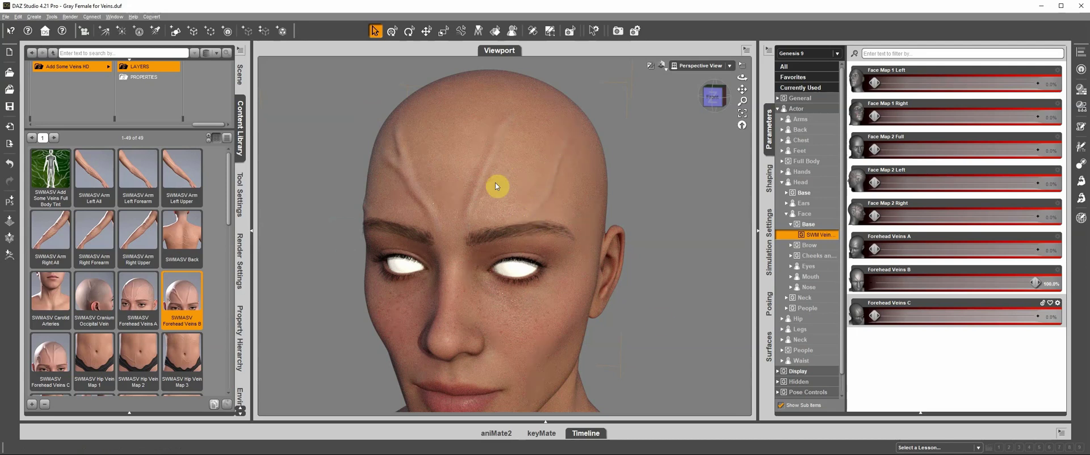
click(1003, 283)
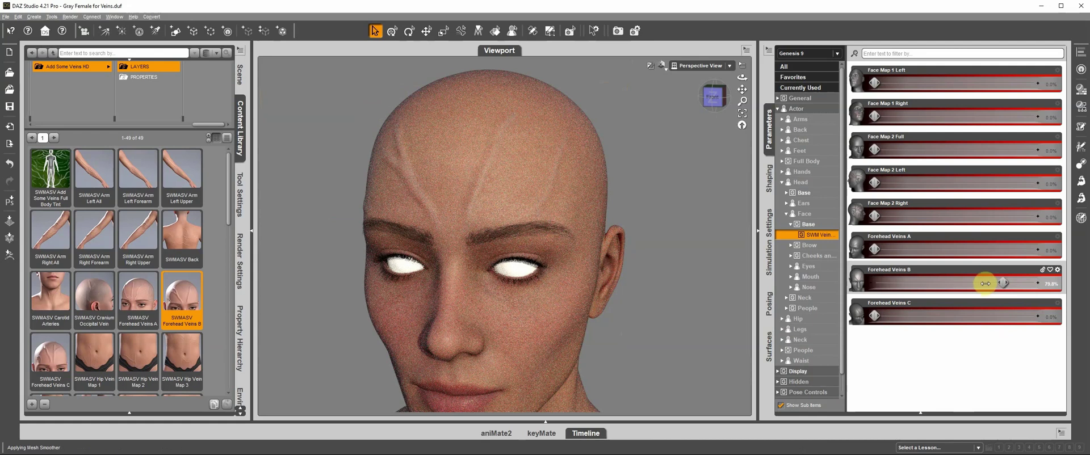
click(983, 283)
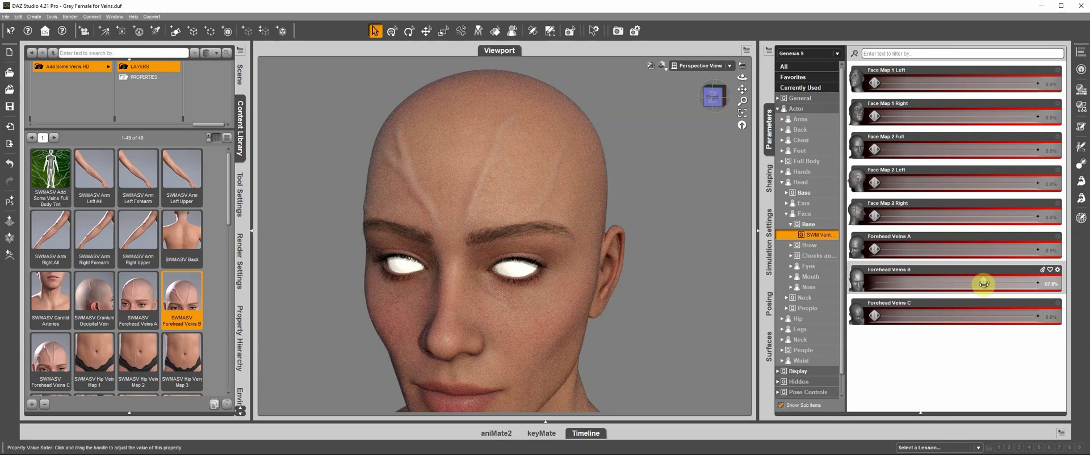
drag(983, 283, 960, 283)
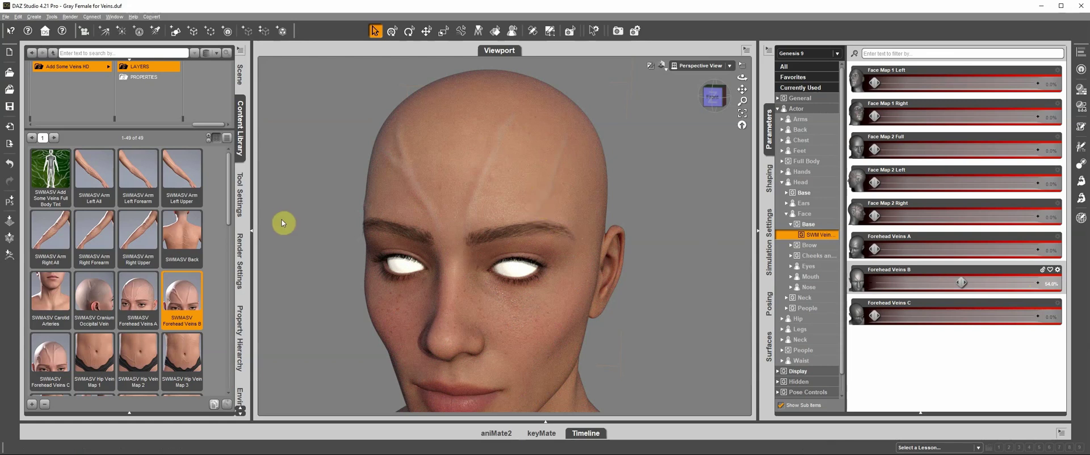
Look through the tint, intensity, colour and zero presets in the main Add Some Veins HD folder
click(86, 67)
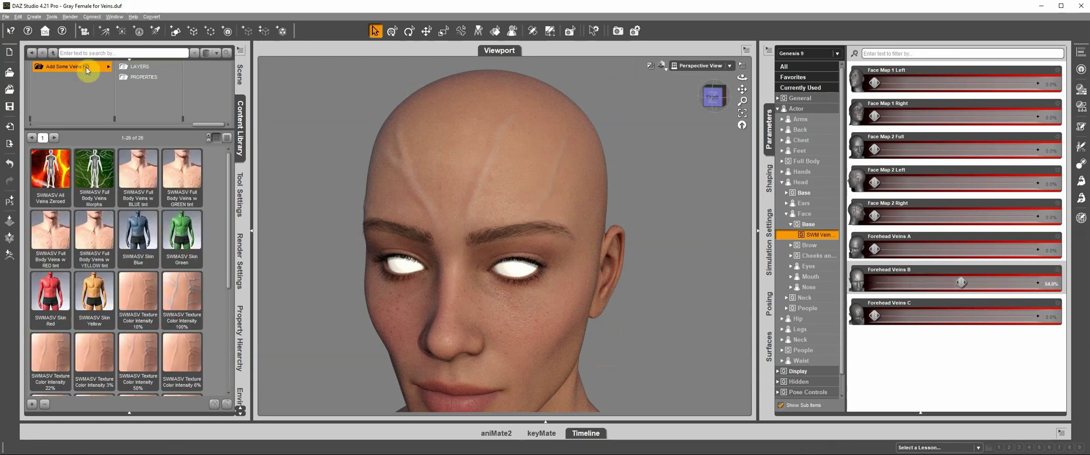
drag(229, 272, 235, 343)
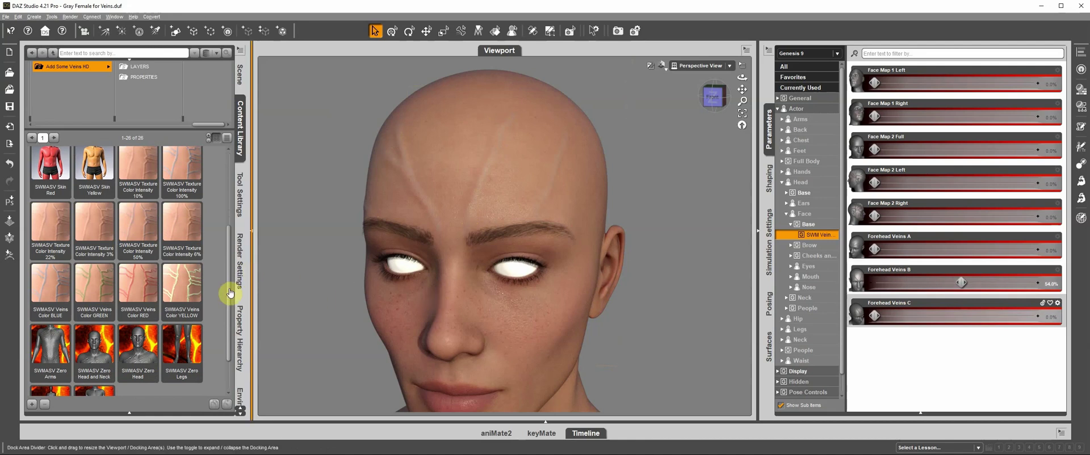
drag(228, 289, 231, 179)
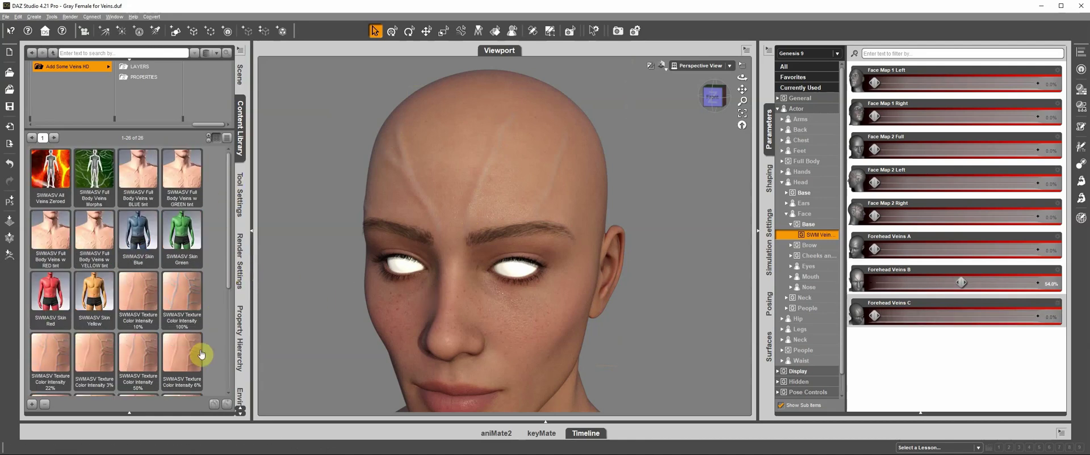
Reopen the LAYERS subfolder, review its body-part vein presets, and apply SWMASV Forehead Veins A to the figure
click(139, 66)
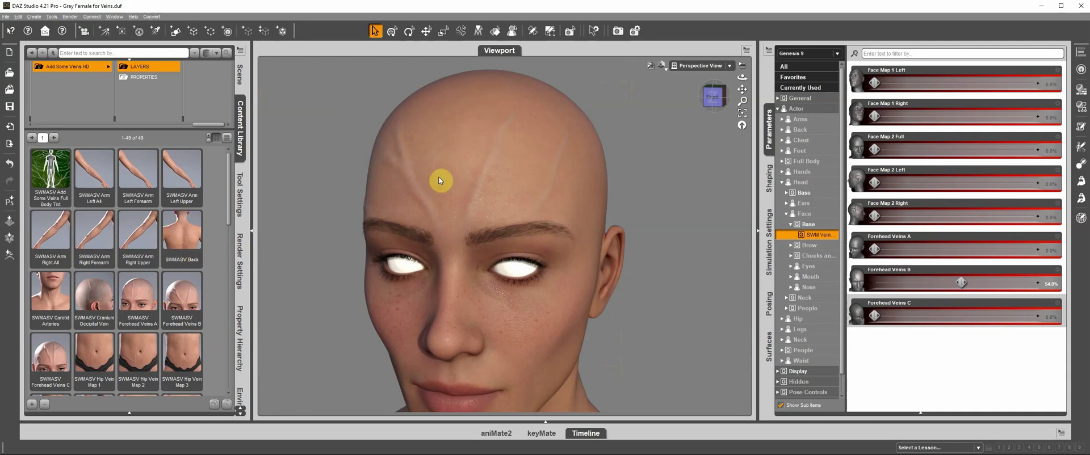
mouse_move(181, 308)
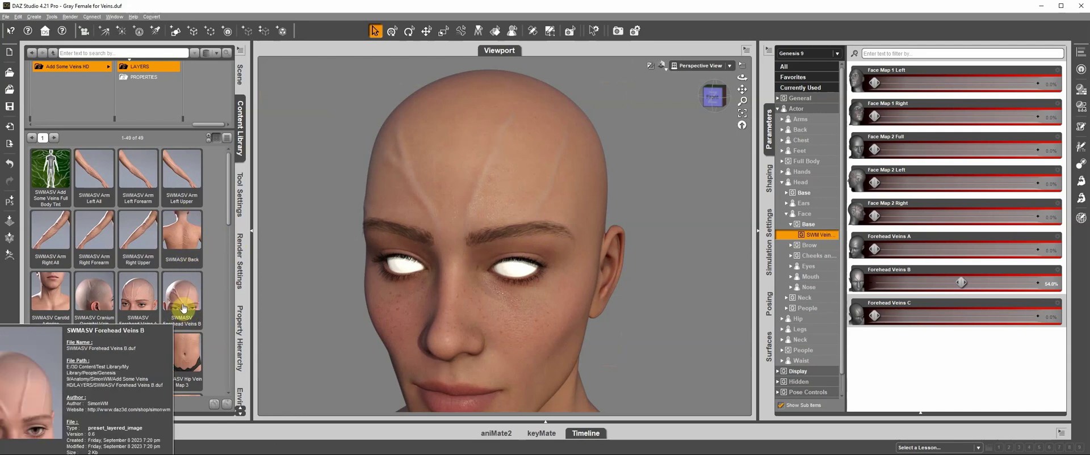
mouse_move(176, 172)
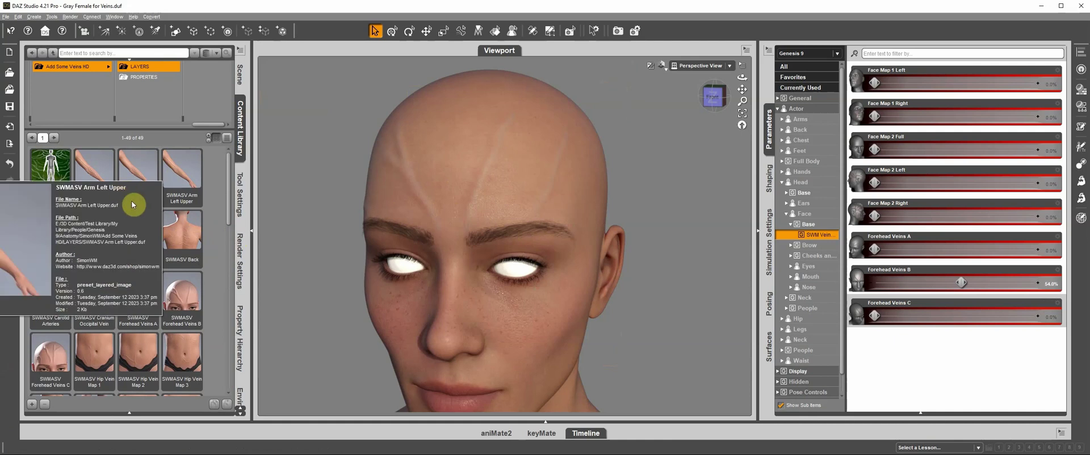
mouse_move(103, 265)
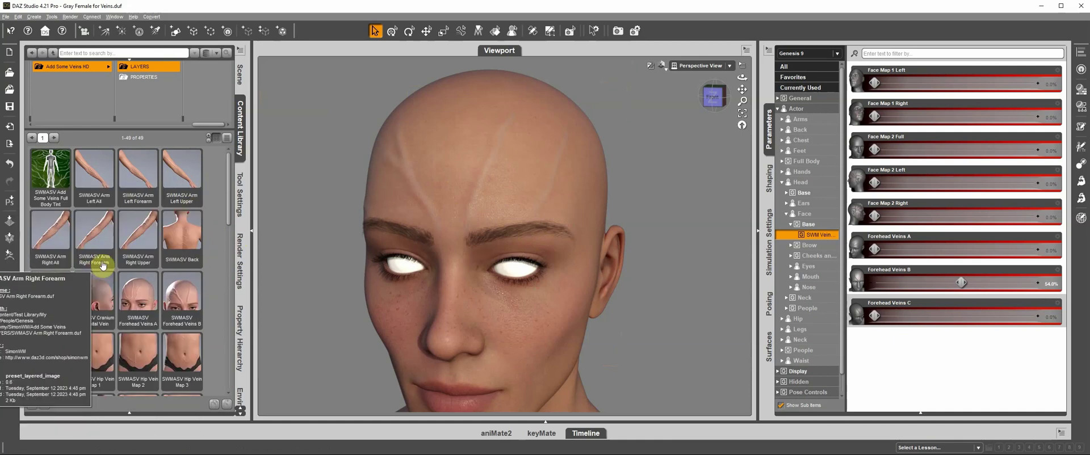
mouse_move(182, 281)
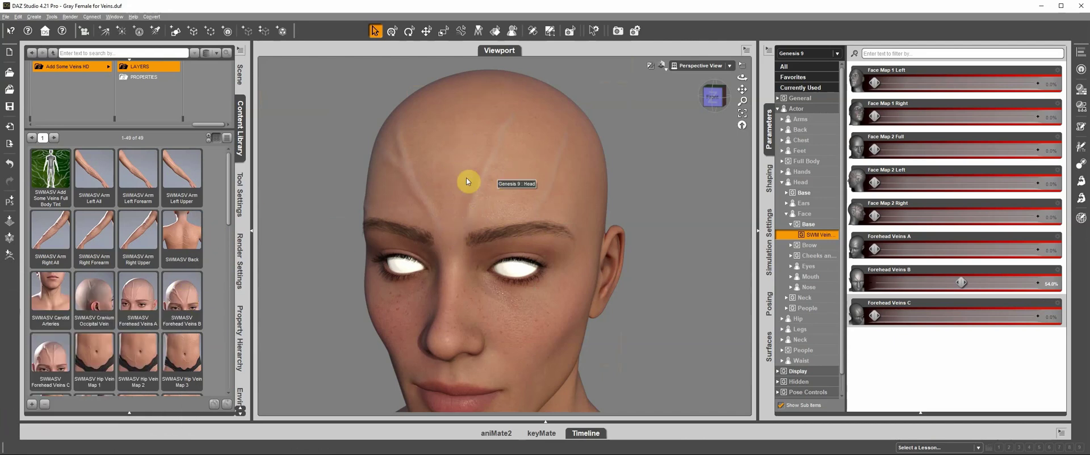
mouse_move(139, 304)
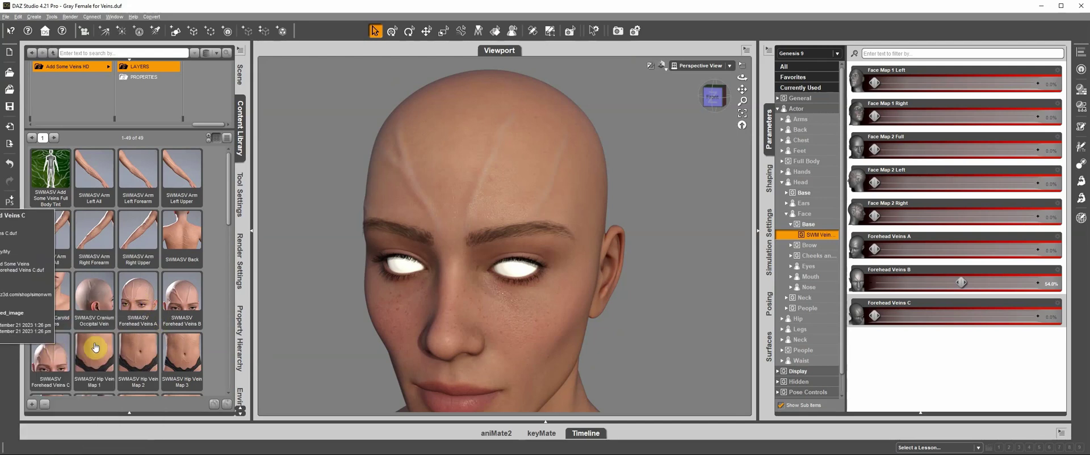
double_click(144, 297)
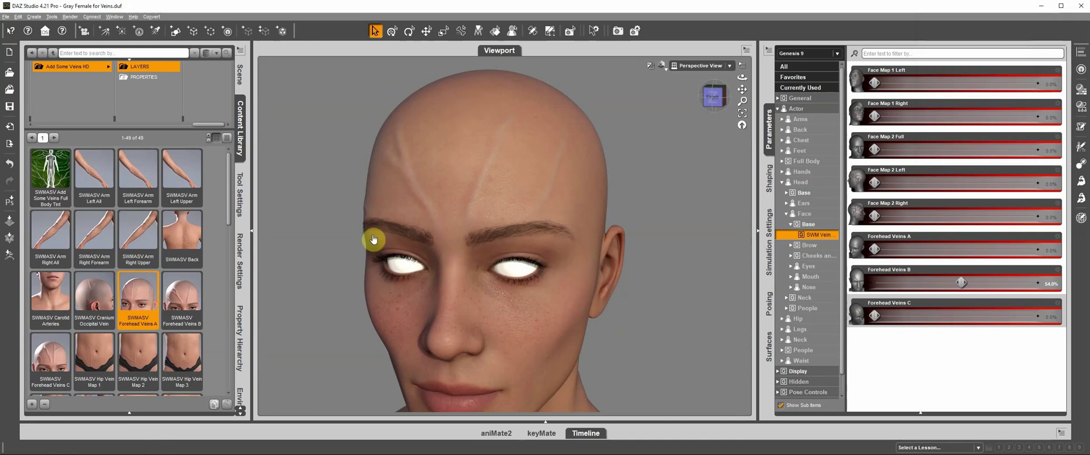
double_click(152, 315)
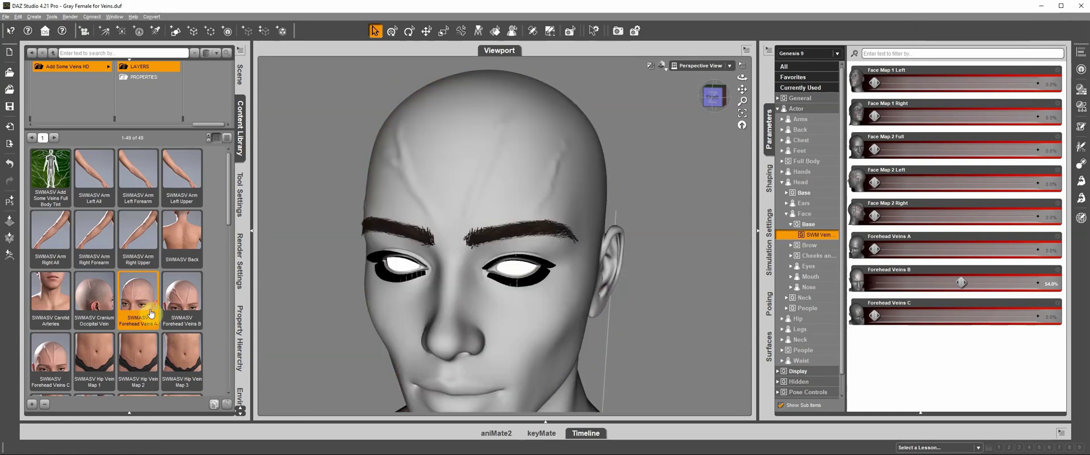
Raise the Forehead Veins A morph to about 61% and check the forehead from the side and front
mouse_move(151, 314)
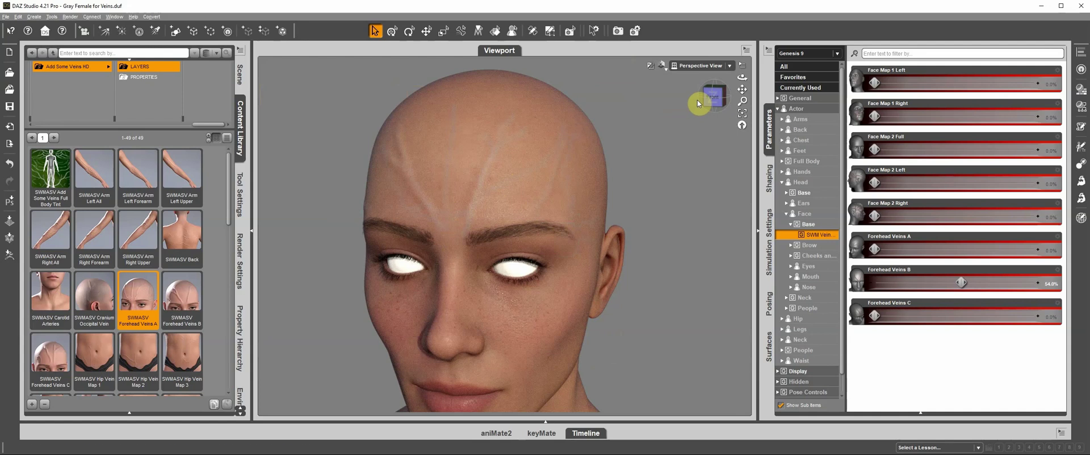
mouse_move(710, 99)
mouse_down()
mouse_move(669, 102)
mouse_move(714, 97)
mouse_up()
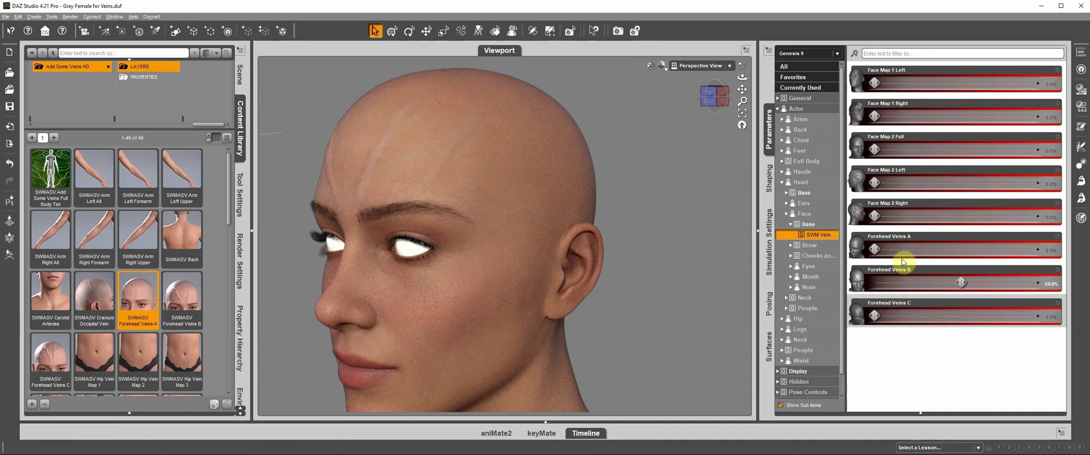
mouse_move(875, 249)
mouse_down()
mouse_move(972, 249)
mouse_move(963, 249)
mouse_up()
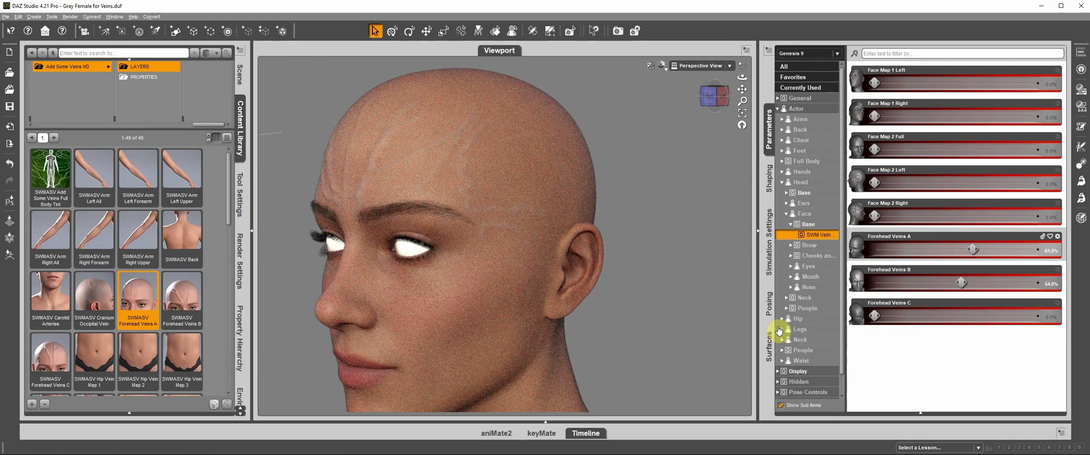
click(714, 96)
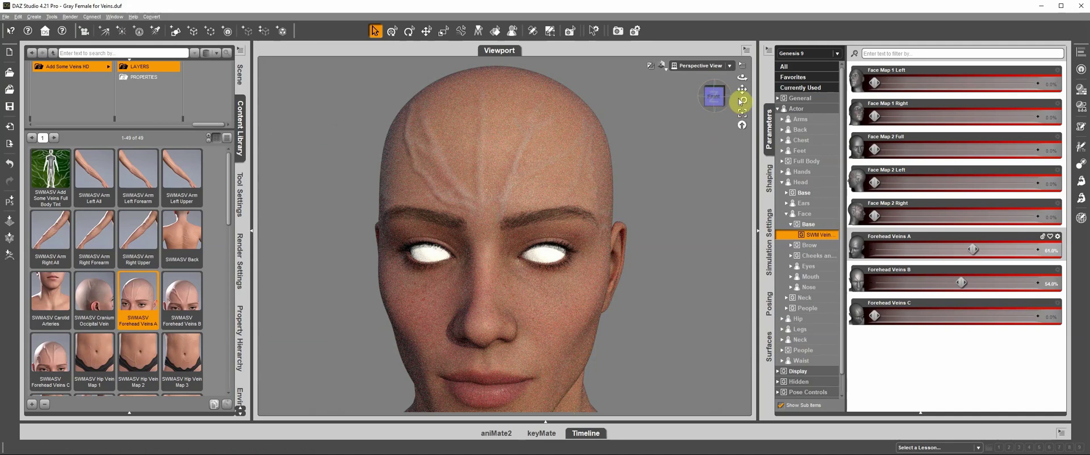
drag(742, 93, 744, 132)
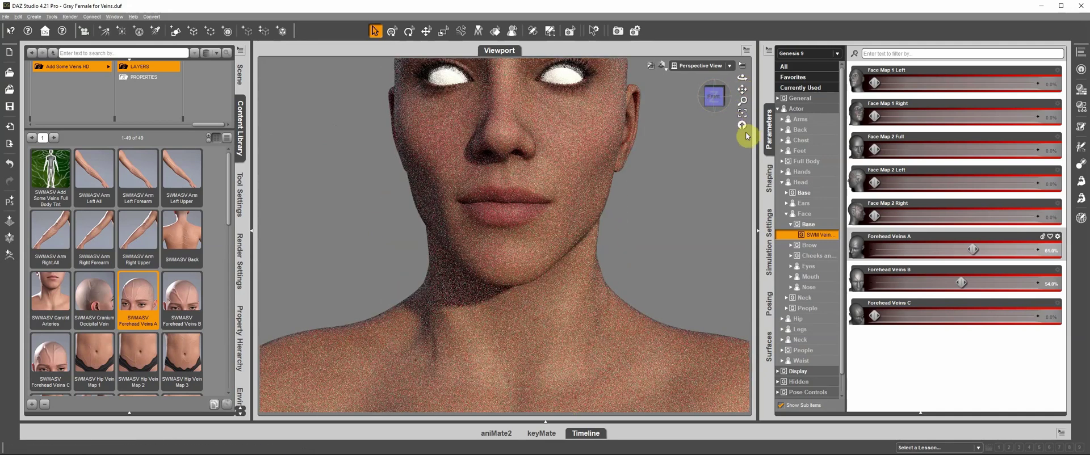
drag(742, 101, 745, 94)
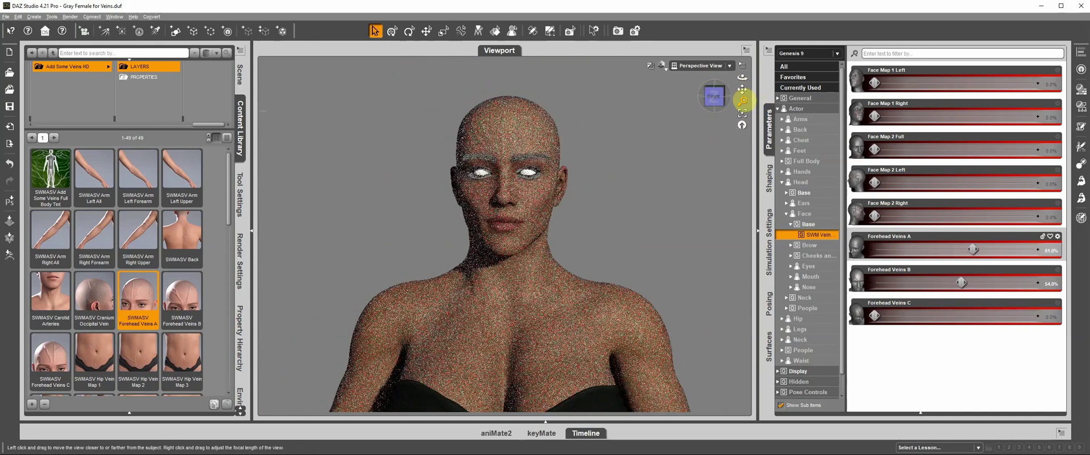
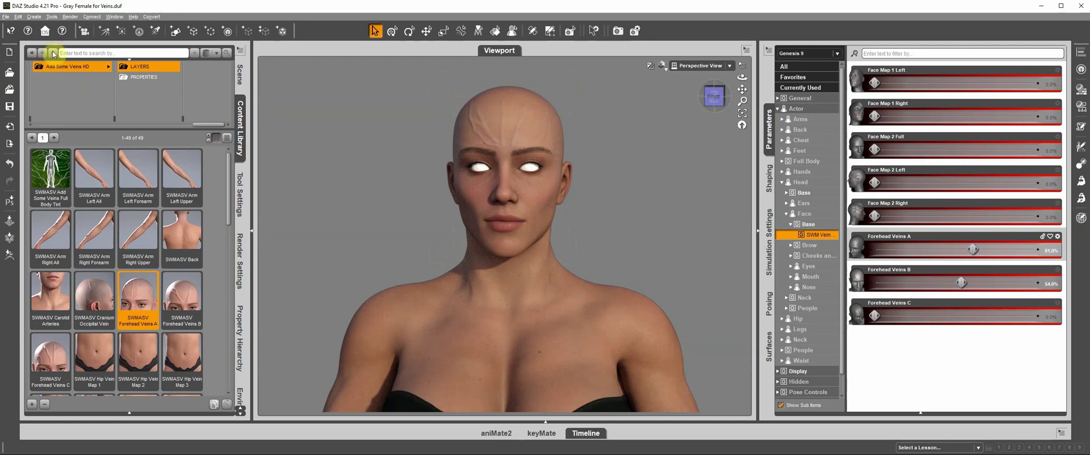
Bring up the Genesis 9 Base Materials folder of Daz Originals in the content library
click(36, 58)
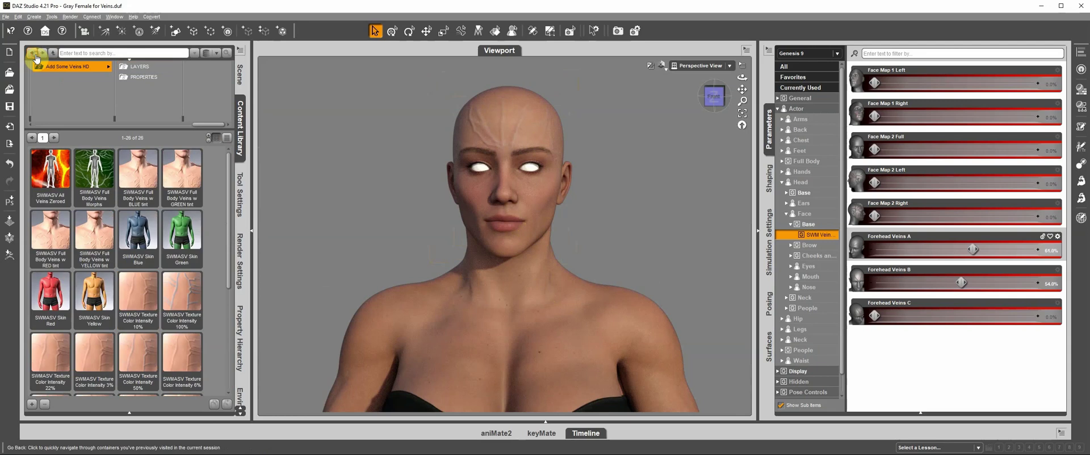
click(43, 53)
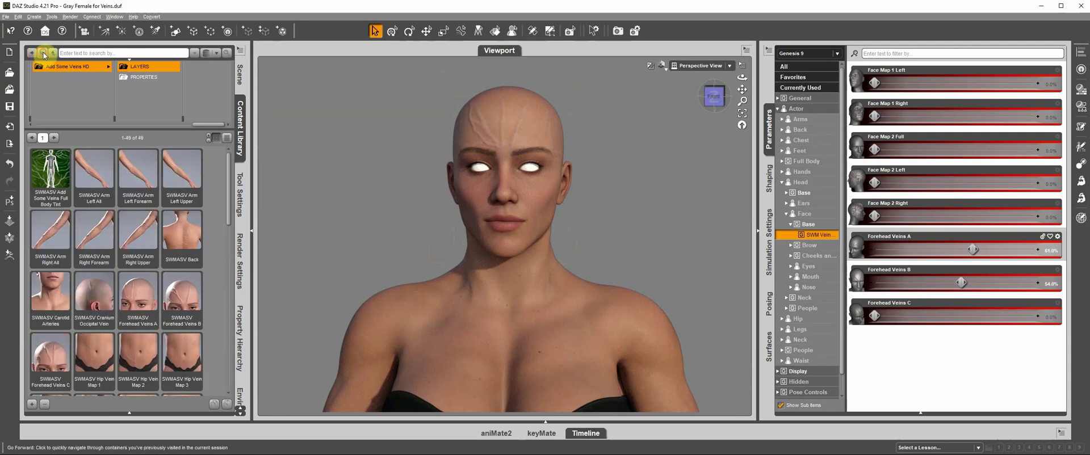
click(33, 53)
click(43, 53)
click(33, 52)
click(33, 53)
click(34, 53)
click(34, 53)
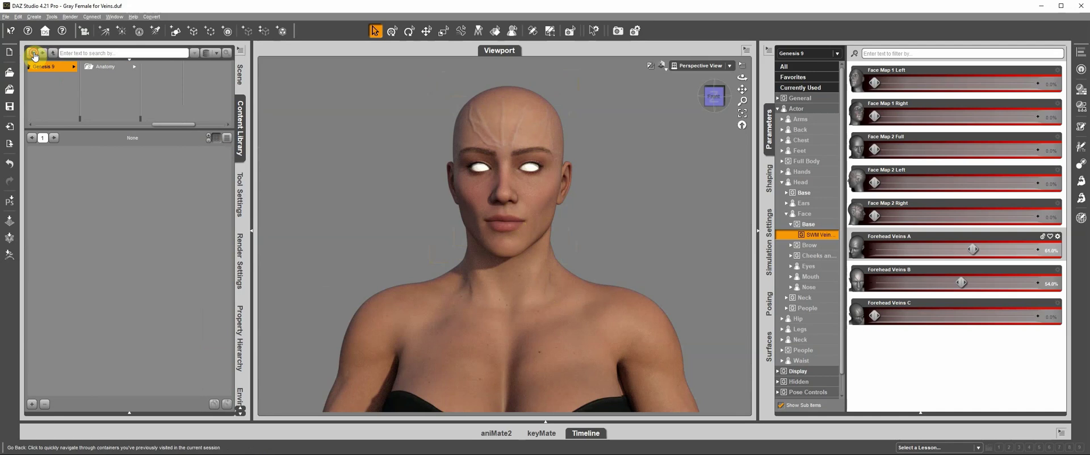
click(34, 54)
click(42, 53)
click(42, 53)
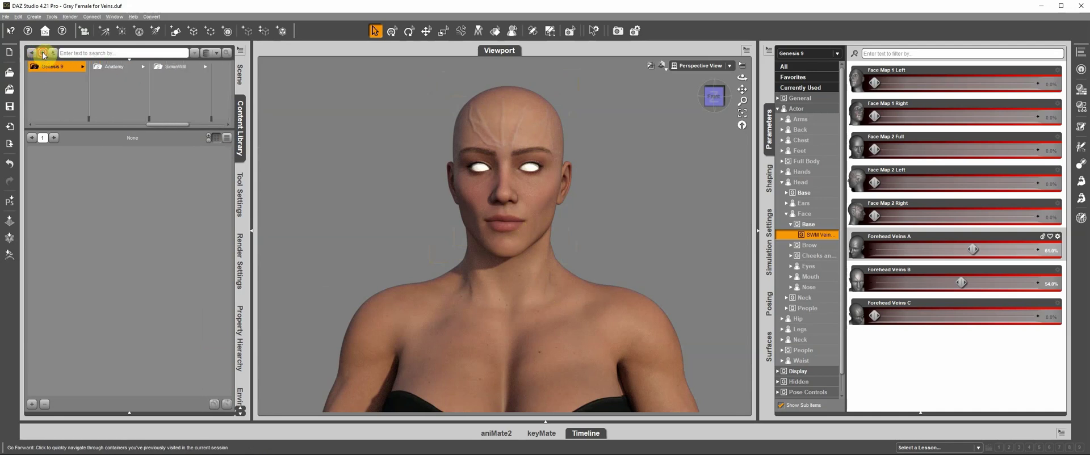
click(42, 53)
click(32, 53)
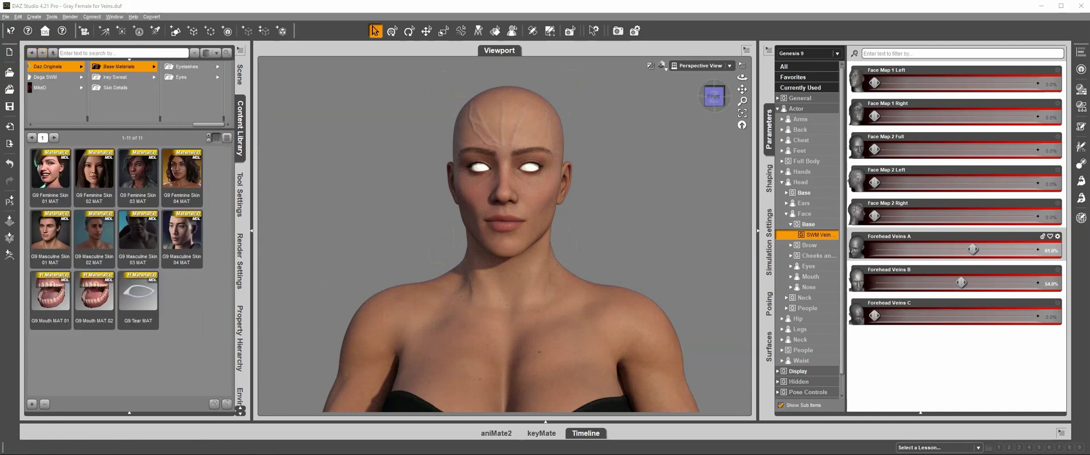
Apply the G9 Feminine Skin 01 MAT preset to the figure and inspect the forehead up close
double_click(52, 180)
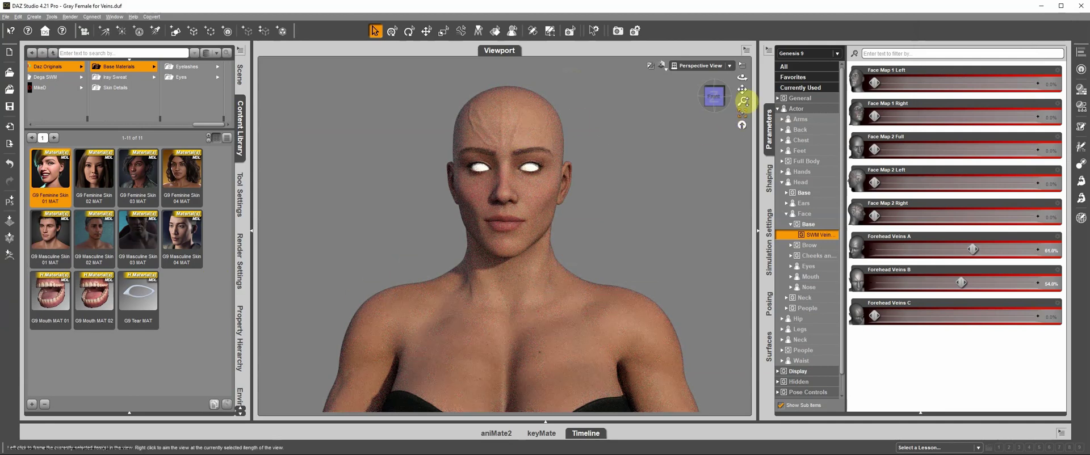
mouse_move(741, 101)
mouse_down()
mouse_move(709, 111)
mouse_move(717, 97)
mouse_move(742, 101)
mouse_up()
click(482, 218)
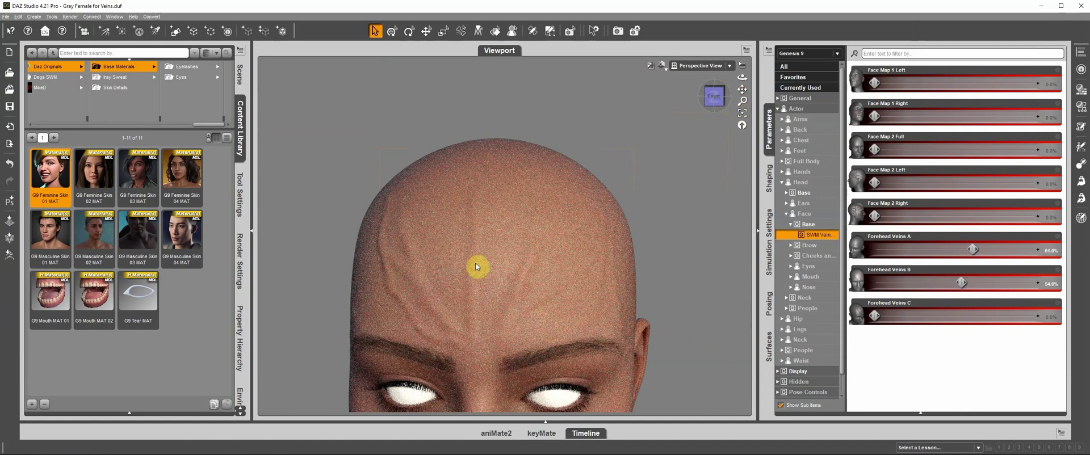
Return to the main Add Some Veins HD folder and apply SWMASV All Veins Zeroed to the figure
click(33, 55)
click(33, 55)
click(33, 56)
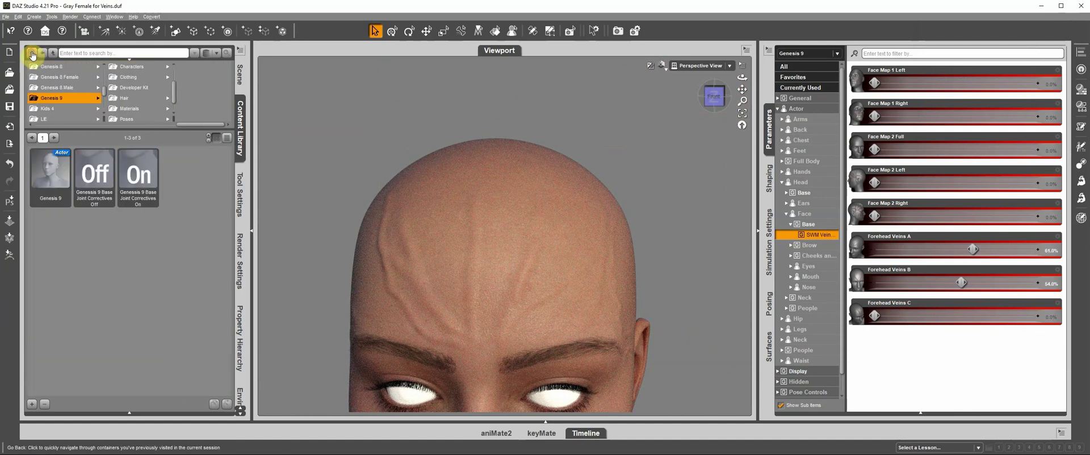
click(33, 55)
click(33, 56)
click(33, 56)
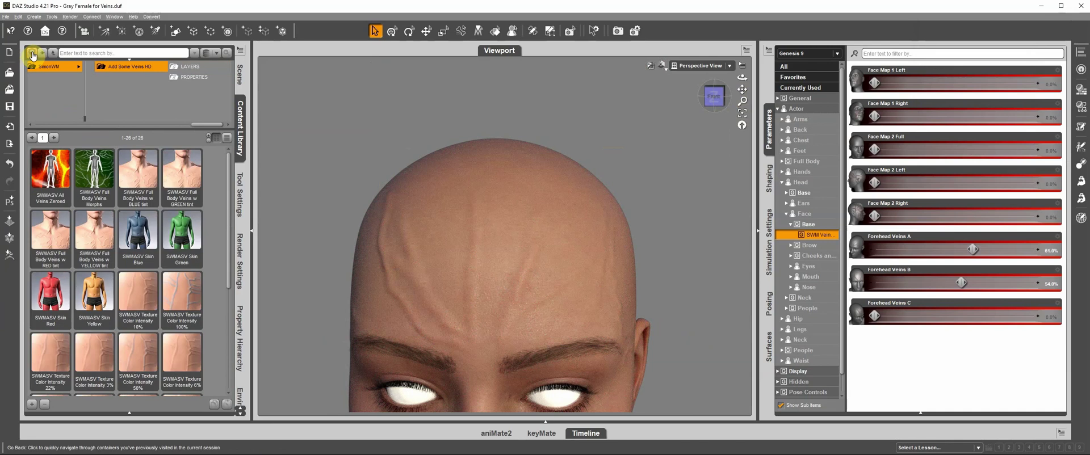
click(43, 55)
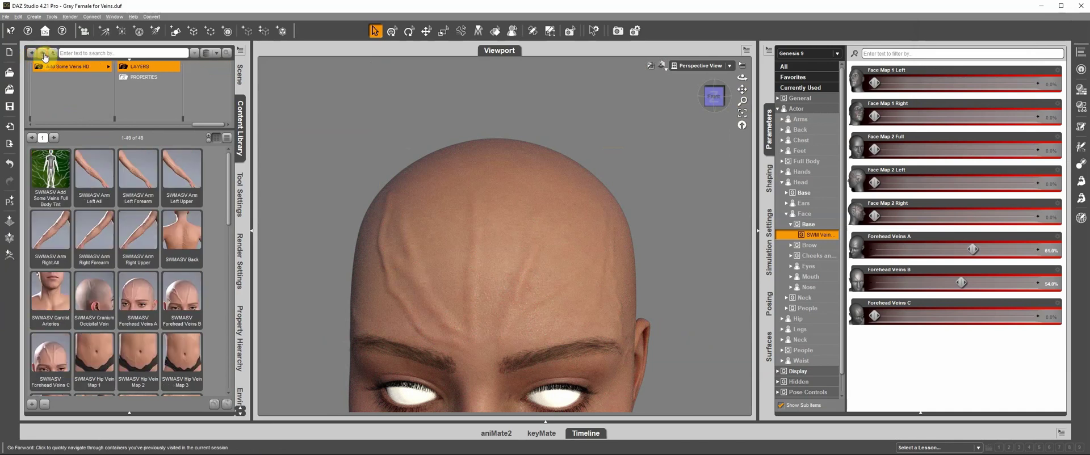
click(32, 53)
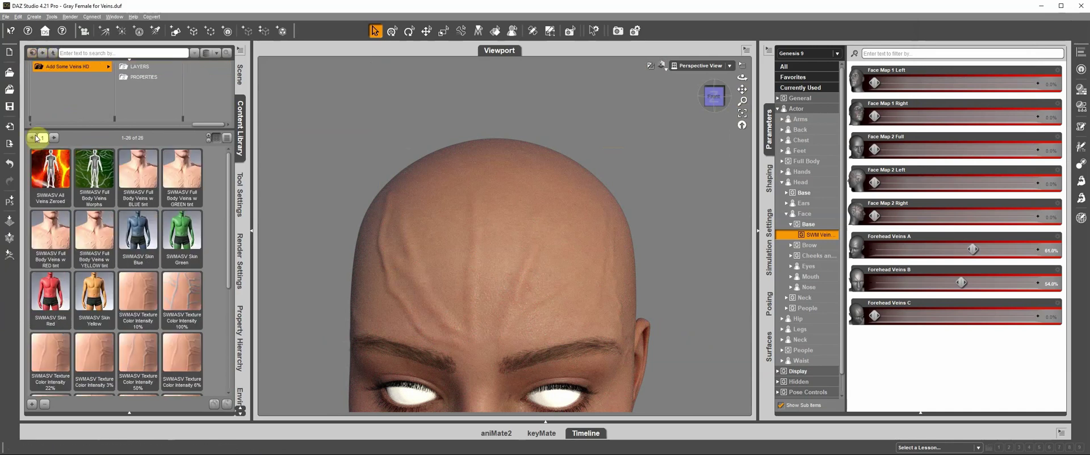
double_click(56, 173)
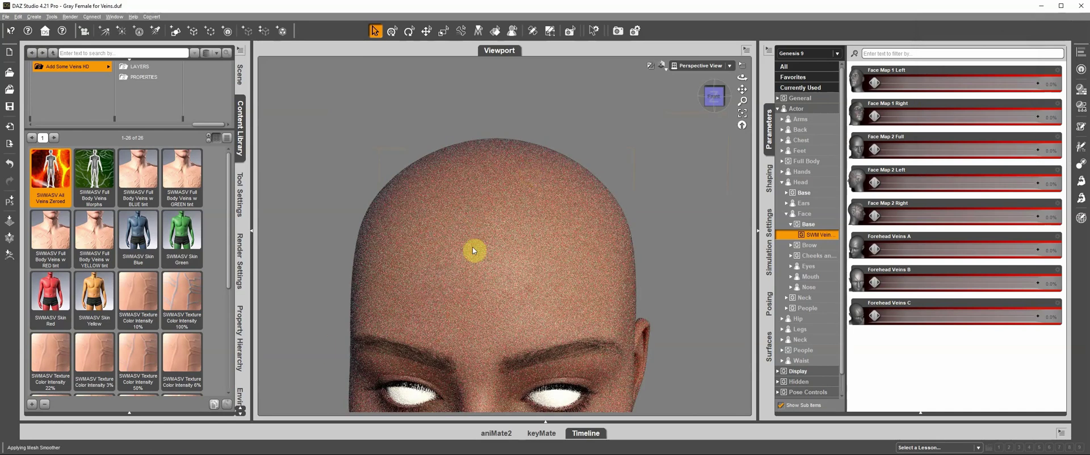
drag(742, 101, 740, 79)
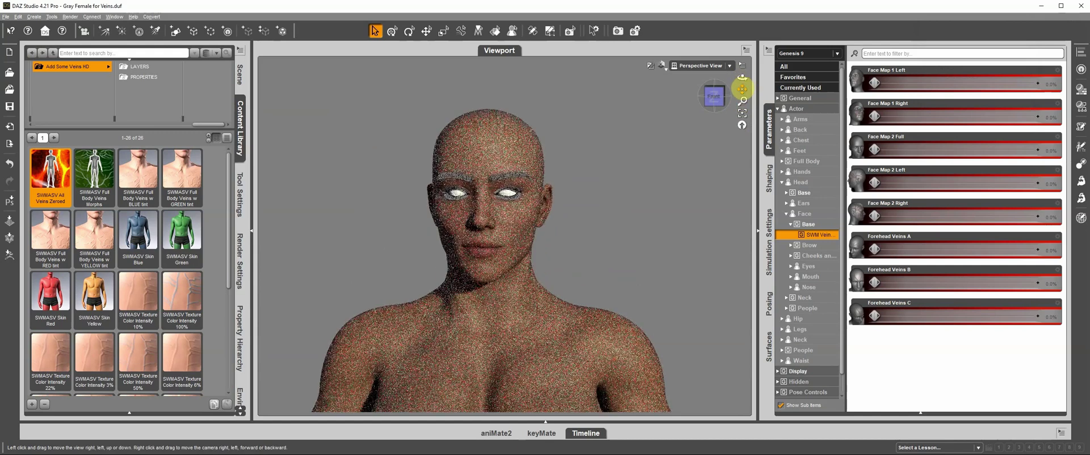
click(741, 113)
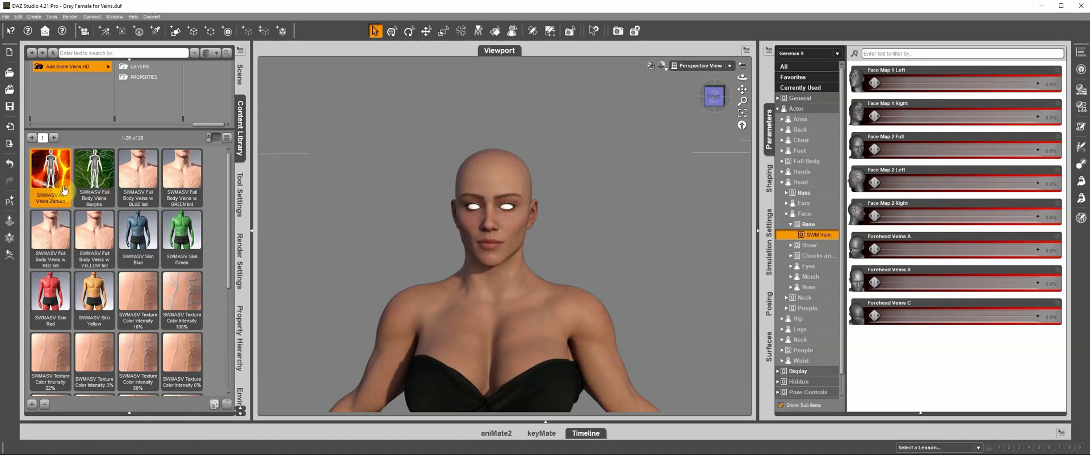
click(533, 269)
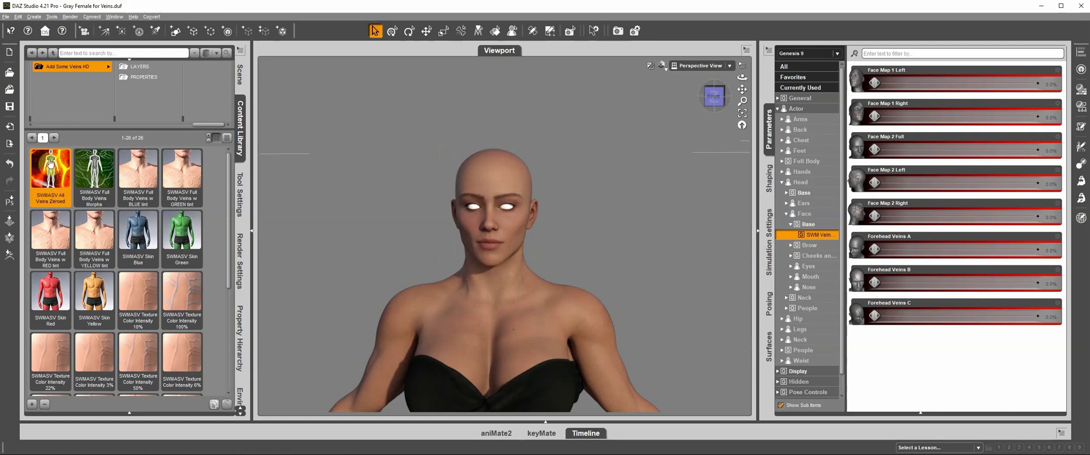
Go back to the Base Materials folder and browse to the file location of G9 Feminine Skin 01 MAT
click(43, 53)
click(43, 53)
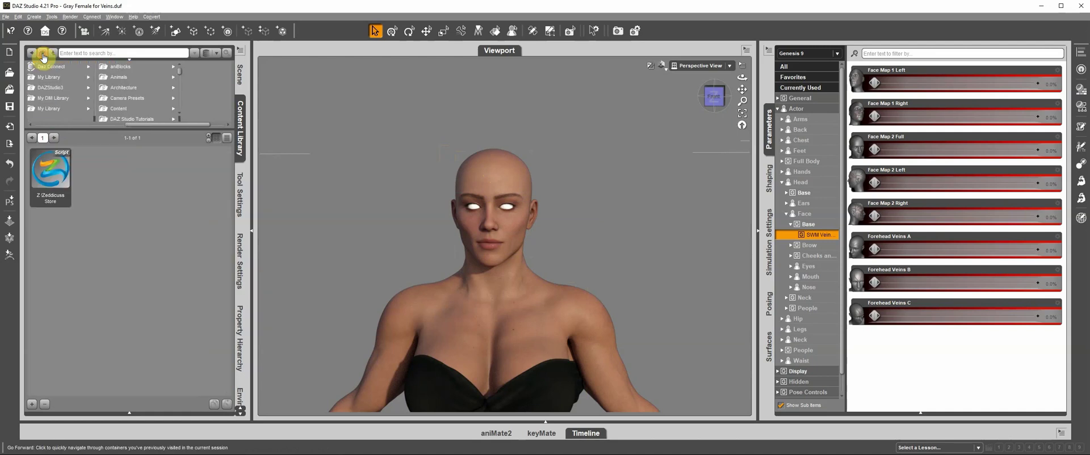
click(42, 54)
click(43, 53)
click(43, 53)
click(42, 53)
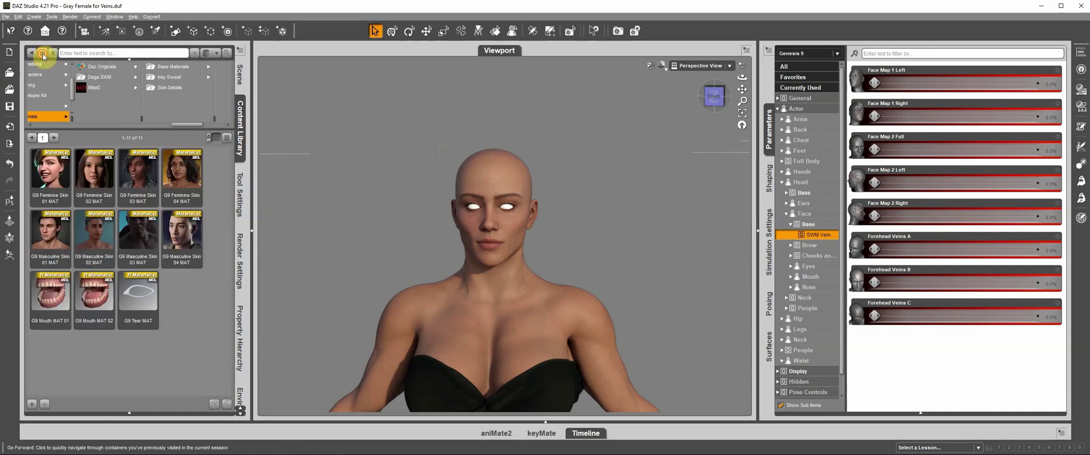
click(42, 54)
click(52, 178)
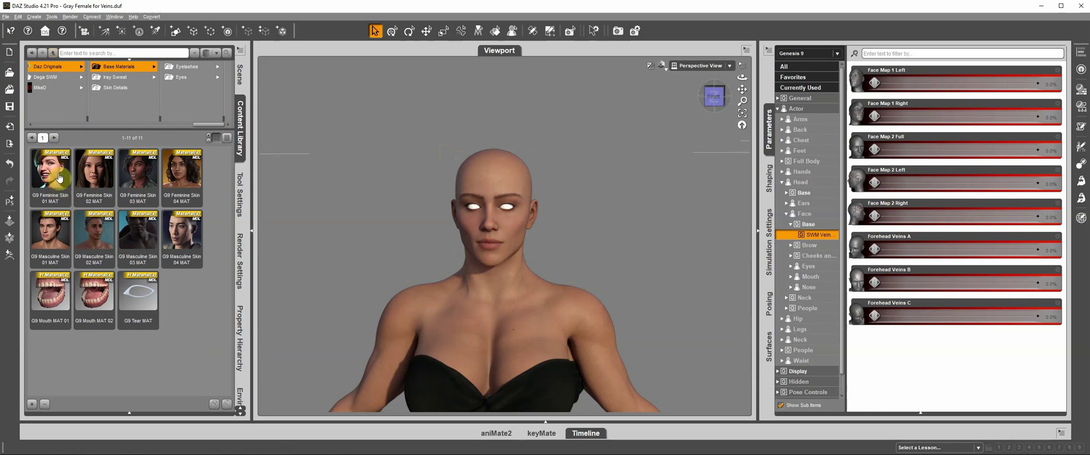
right_click(50, 160)
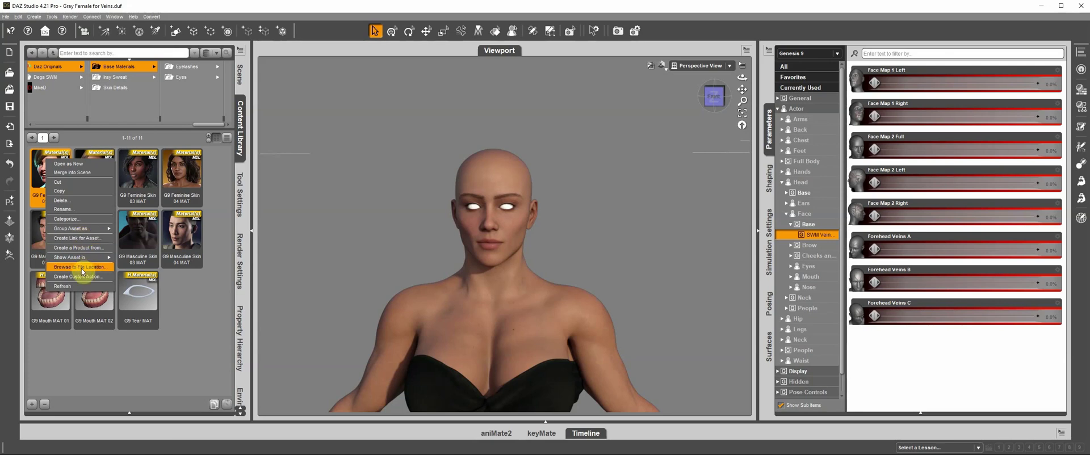
click(83, 268)
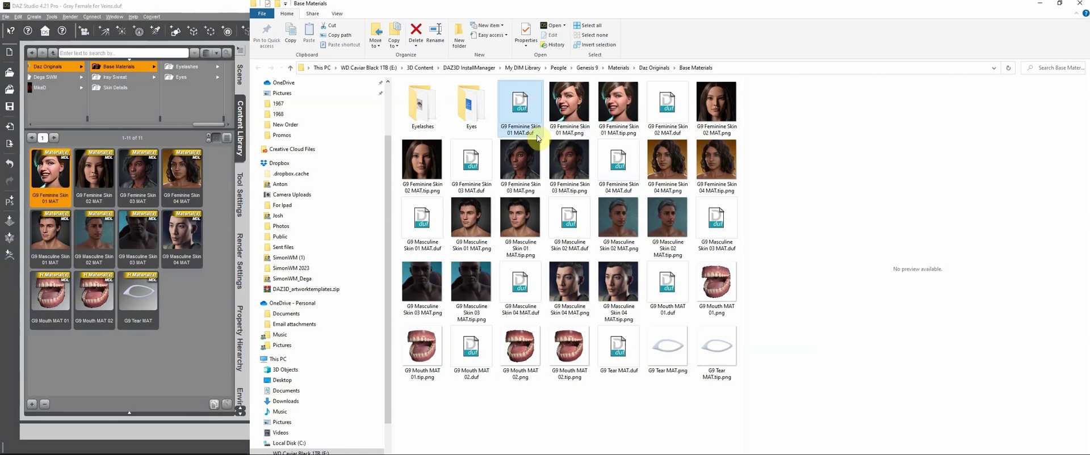
Copy the G9 Feminine Skin 01 MAT.duf and G9 Feminine Skin 01 MAT.png files in File Explorer
click(577, 134)
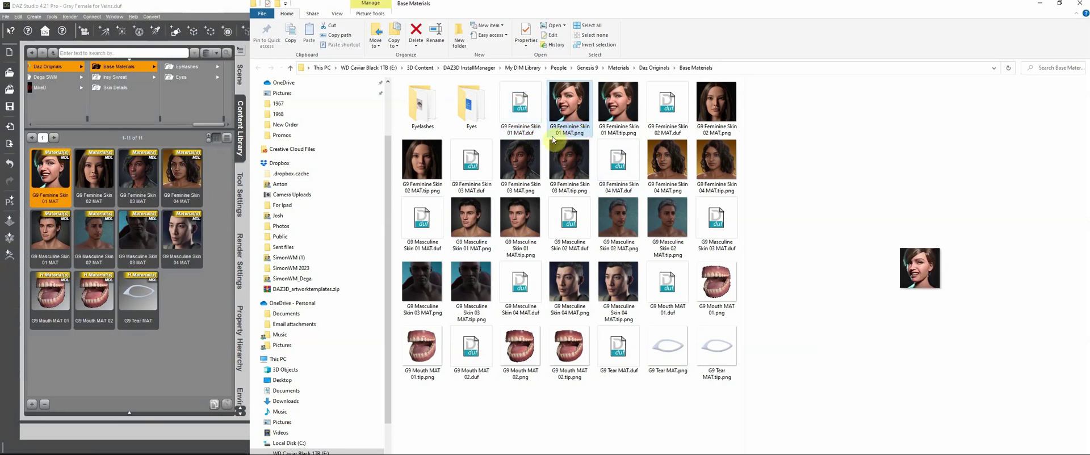
click(529, 126)
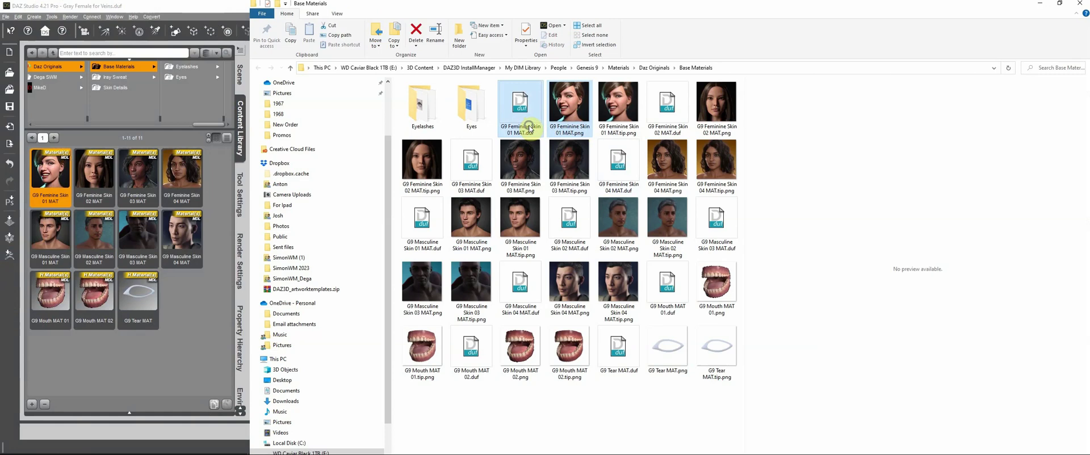
right_click(529, 127)
click(415, 254)
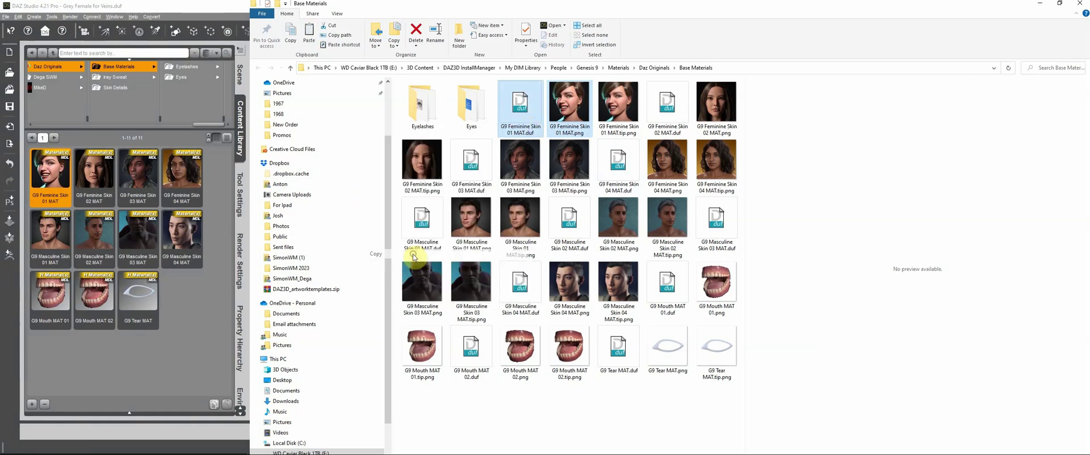
Return to the Add Some Veins HD library folder in DAZ Studio, browse to its folder location and paste the copied skin material files there
click(32, 61)
click(32, 60)
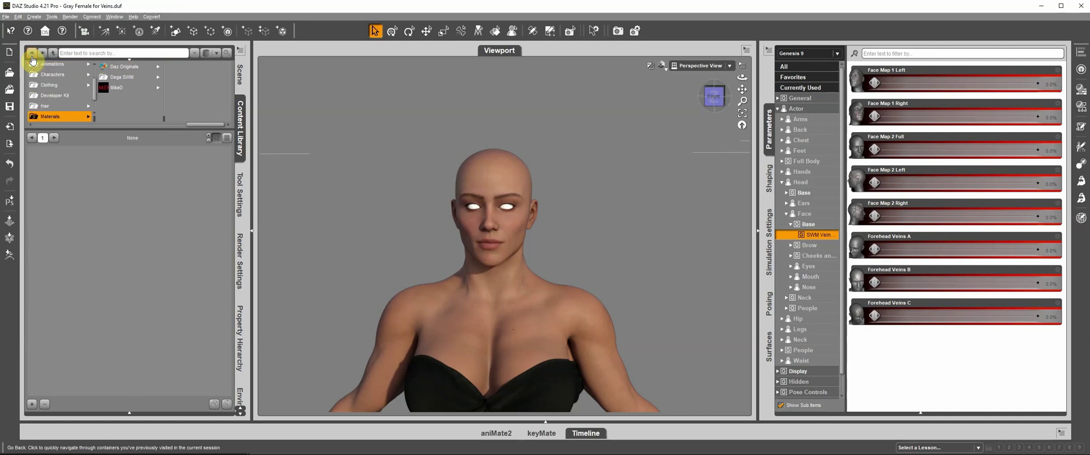
click(33, 60)
click(32, 60)
click(32, 60)
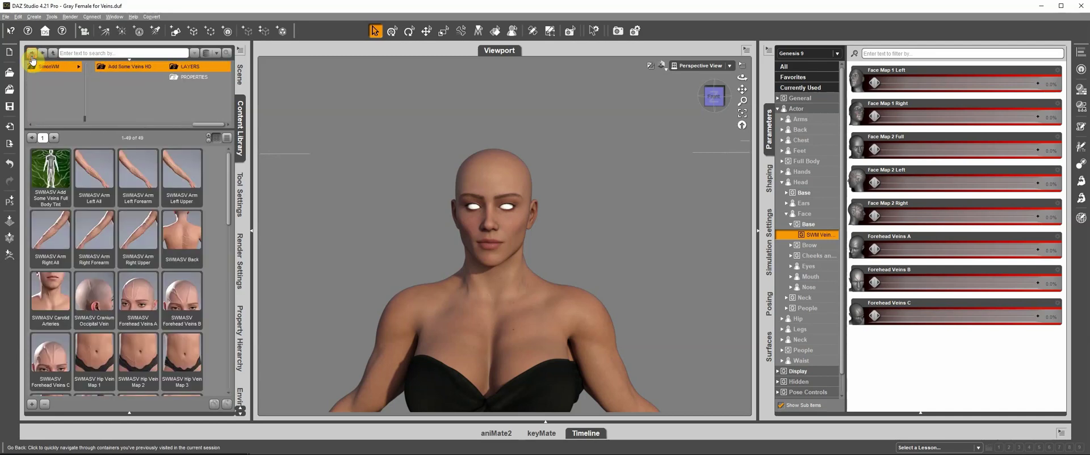
right_click(213, 178)
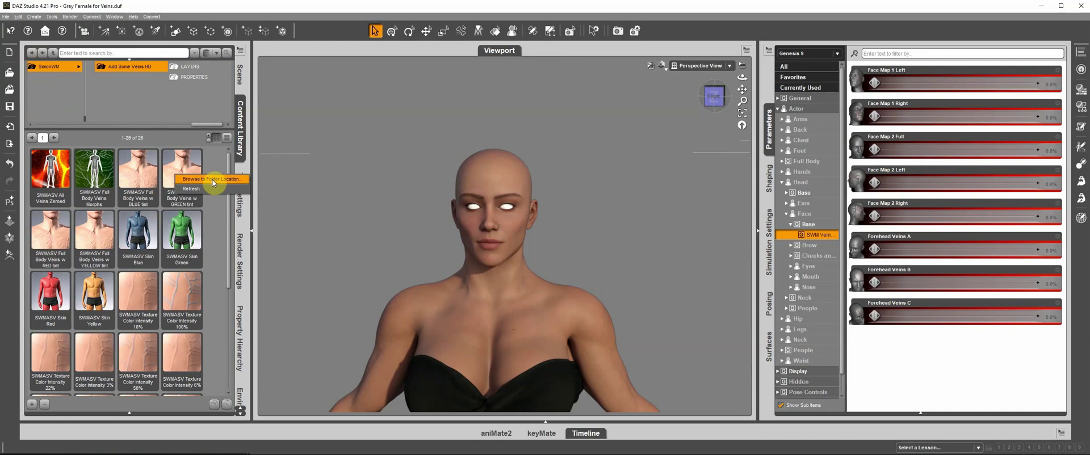
click(212, 179)
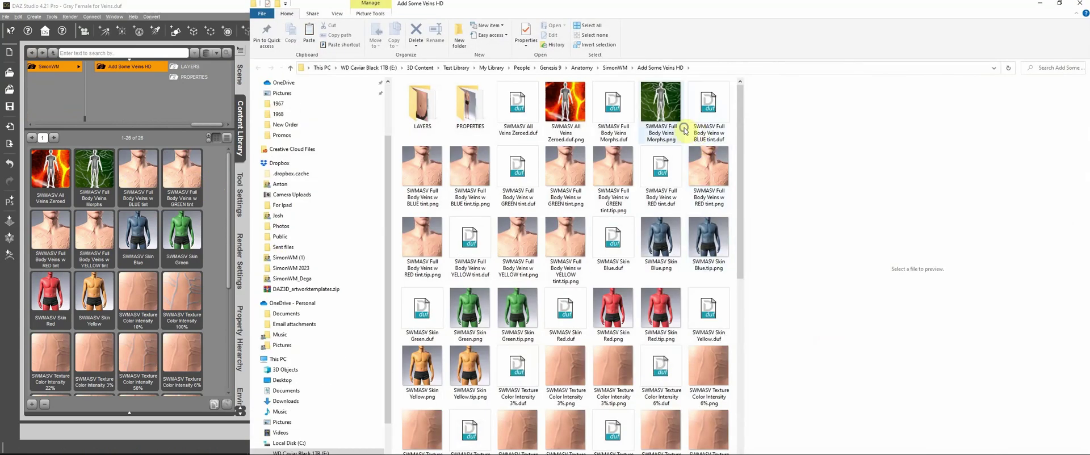
right_click(683, 127)
click(657, 187)
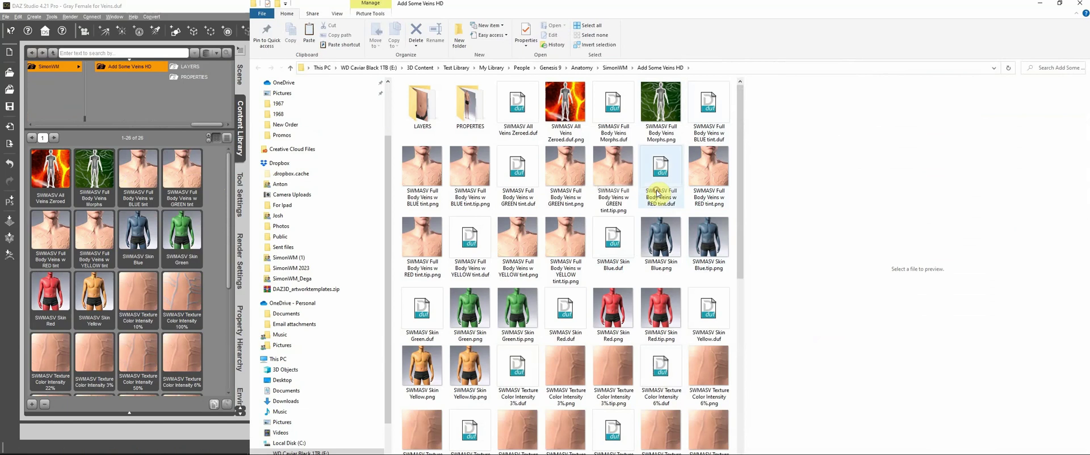
Close the File Explorer window and open the PROPERTIES subfolder of Add Some Veins HD in DAZ Studio
click(1079, 5)
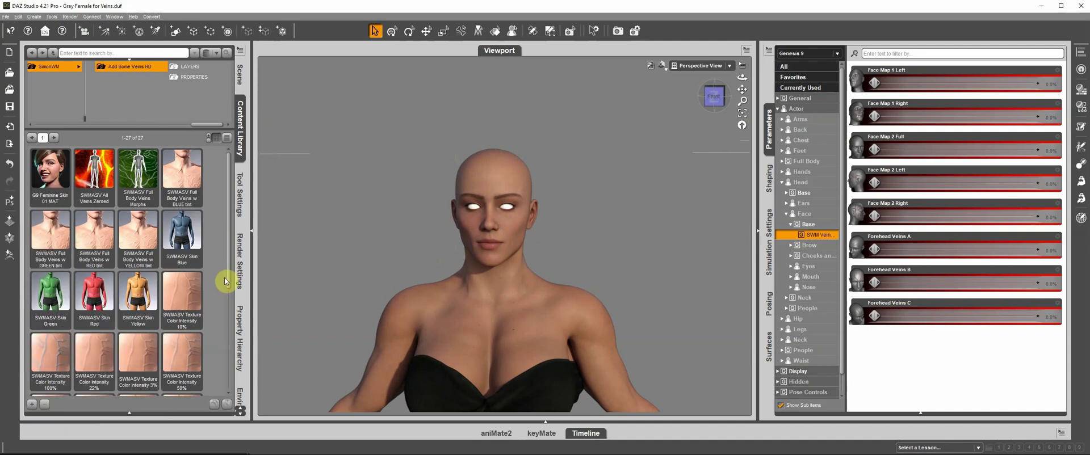
drag(229, 277, 243, 233)
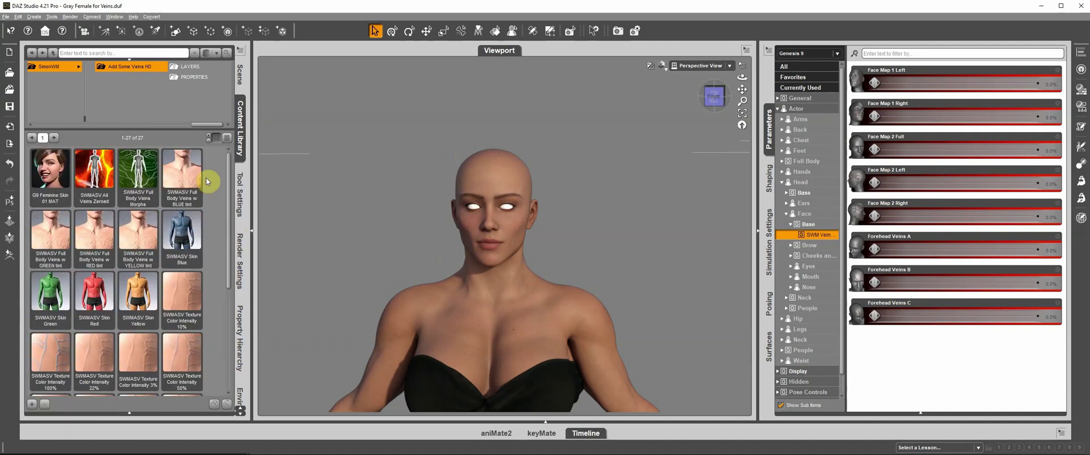
click(189, 77)
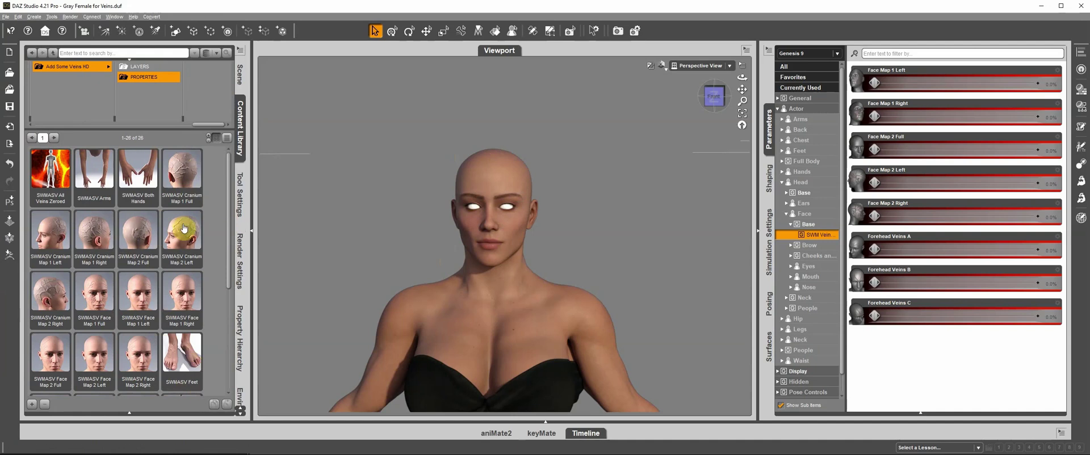
click(70, 67)
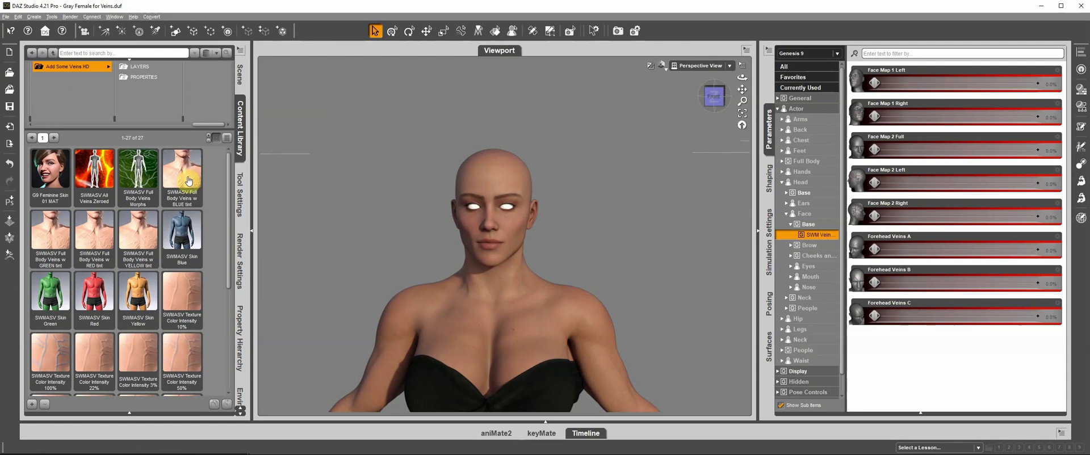
click(143, 78)
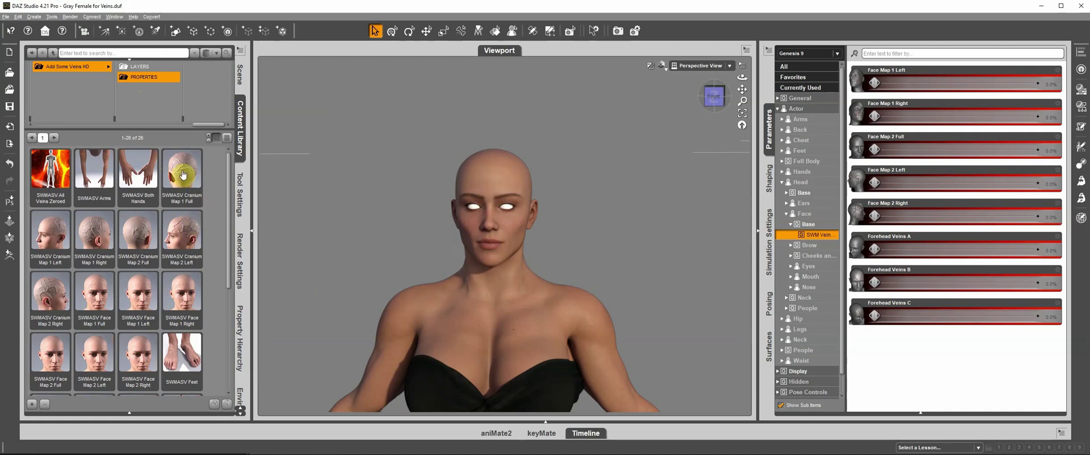
Apply the SWMASV Cranium Map 1 Full preset to the figure and inspect the veins on the side of the head
mouse_move(182, 175)
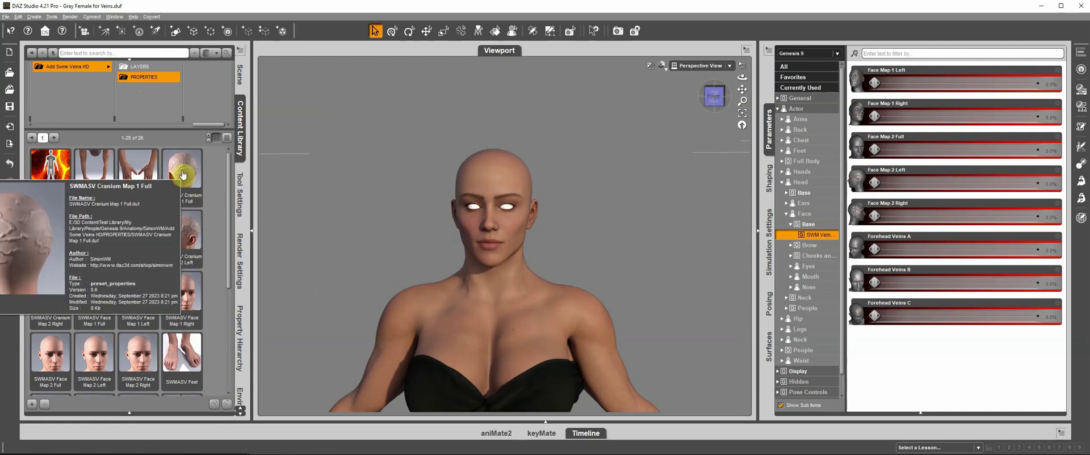
double_click(183, 174)
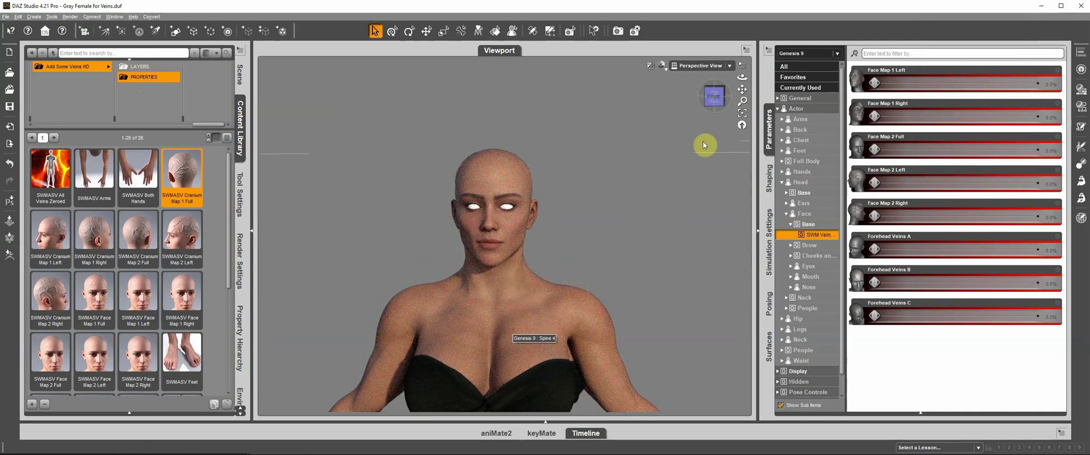
click(705, 98)
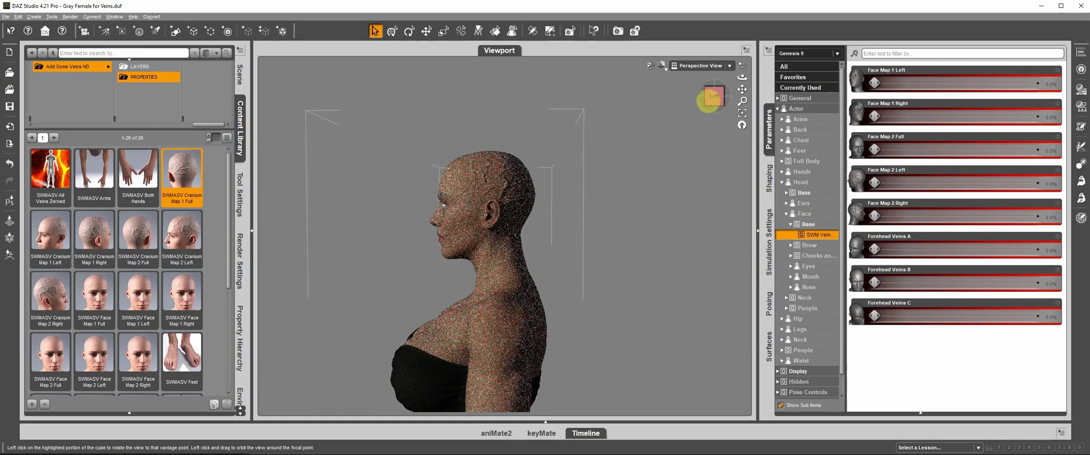
mouse_move(707, 100)
mouse_down()
mouse_move(718, 121)
mouse_move(719, 102)
mouse_move(742, 102)
mouse_move(736, 92)
mouse_move(706, 97)
mouse_up()
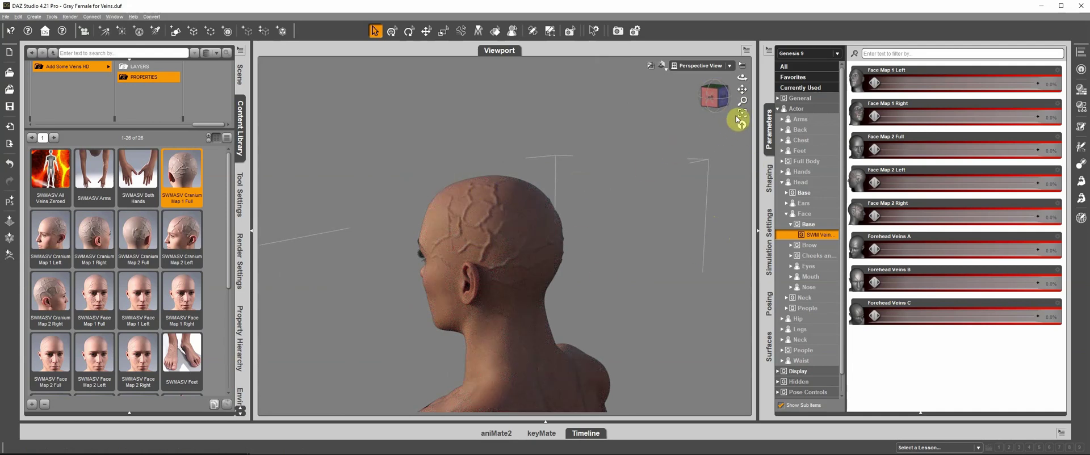
mouse_move(742, 101)
mouse_down()
mouse_move(712, 102)
mouse_move(742, 101)
mouse_up()
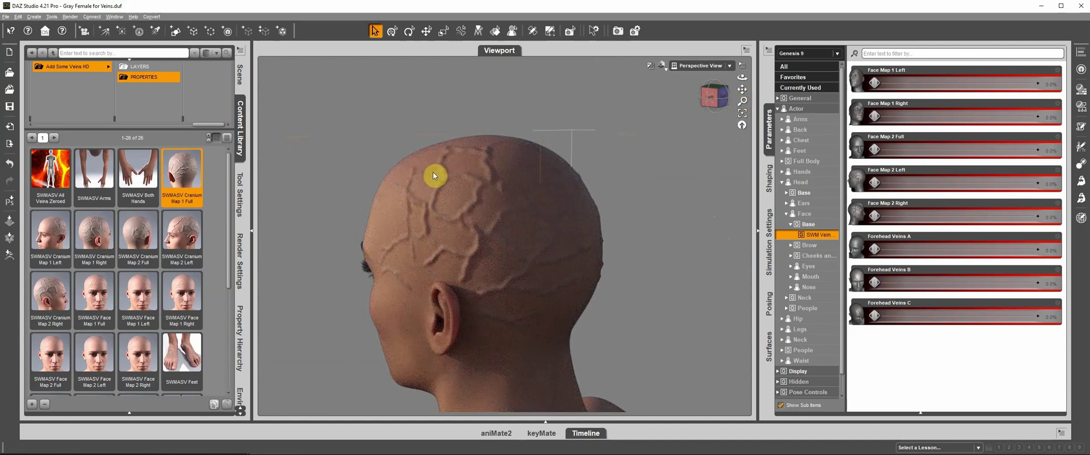
click(709, 98)
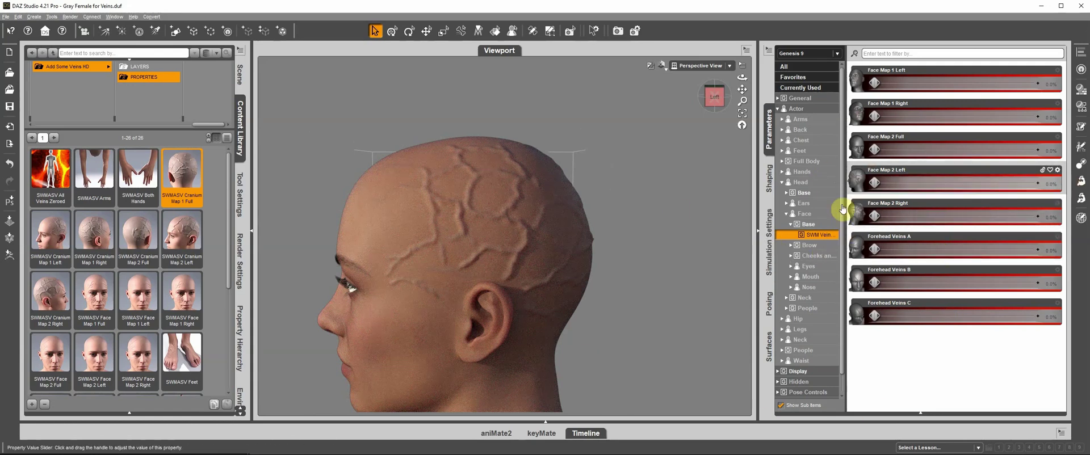
Show the SWM Veins parameters in the Base group of the head and check the Cranium Map 1 Full slider
click(786, 193)
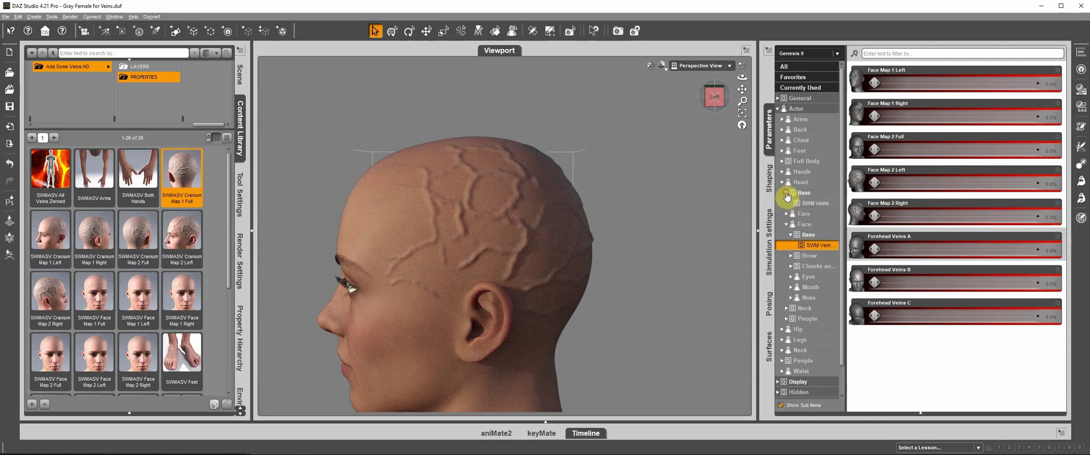
click(815, 203)
drag(874, 83, 1044, 94)
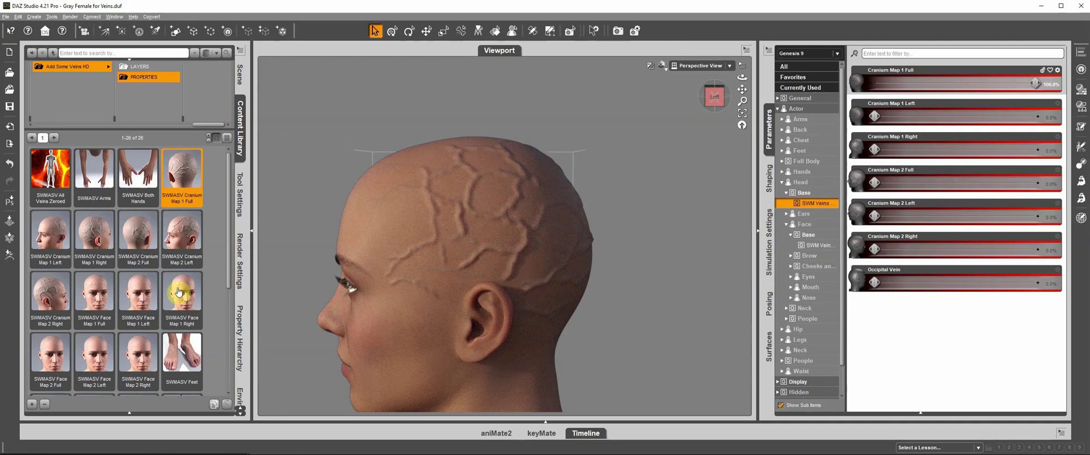
Compare the presets in the LAYERS and PROPERTIES subfolders of Add Some Veins HD
mouse_move(181, 288)
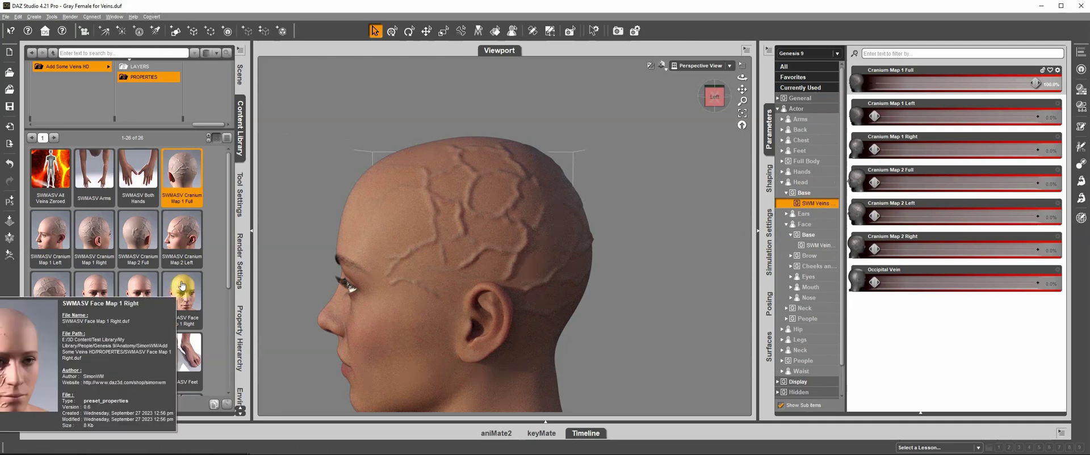
click(140, 67)
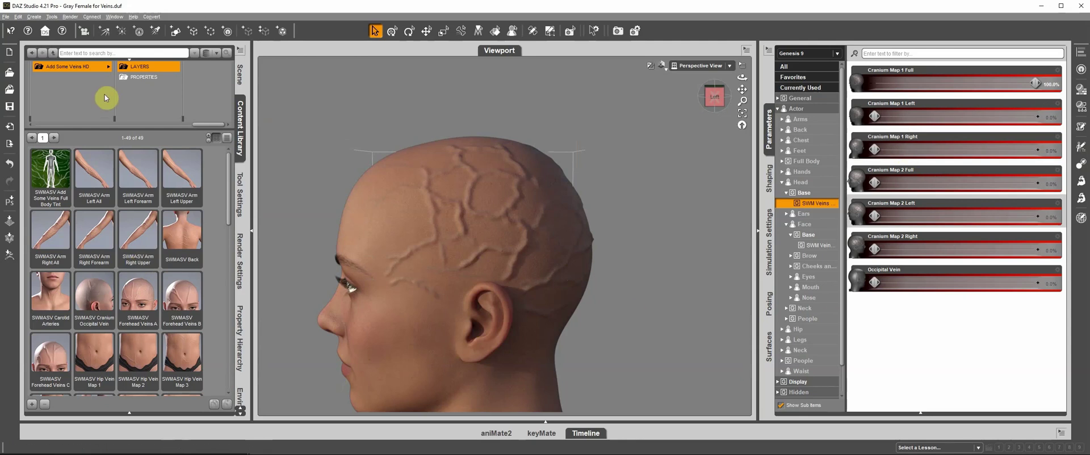
click(143, 77)
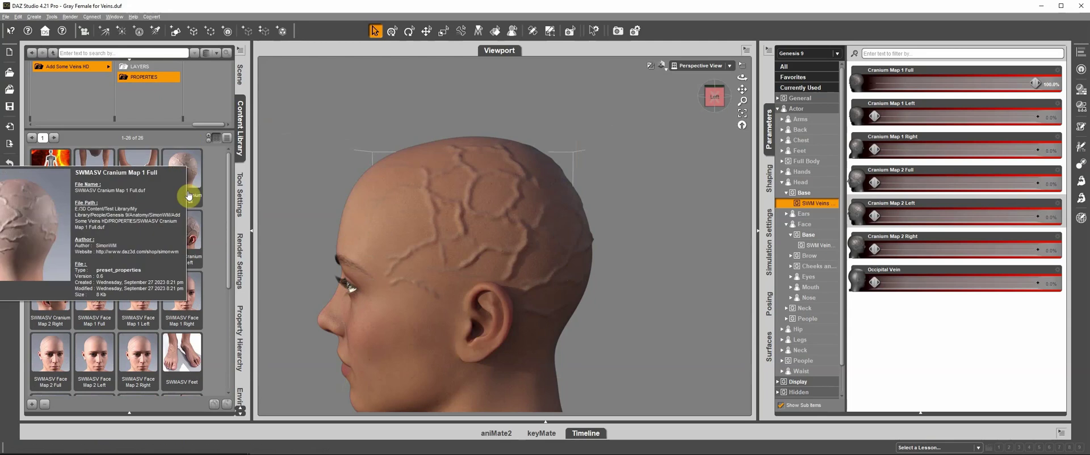
click(141, 68)
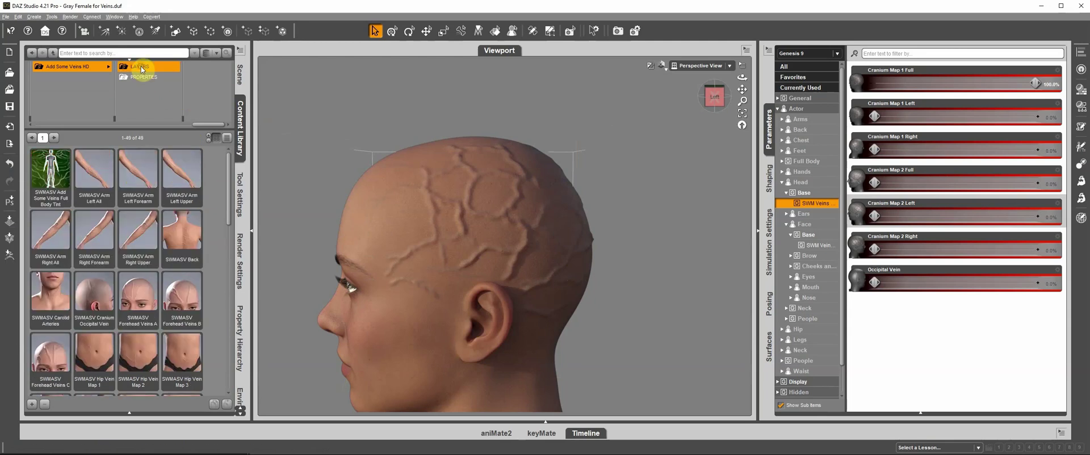
click(142, 80)
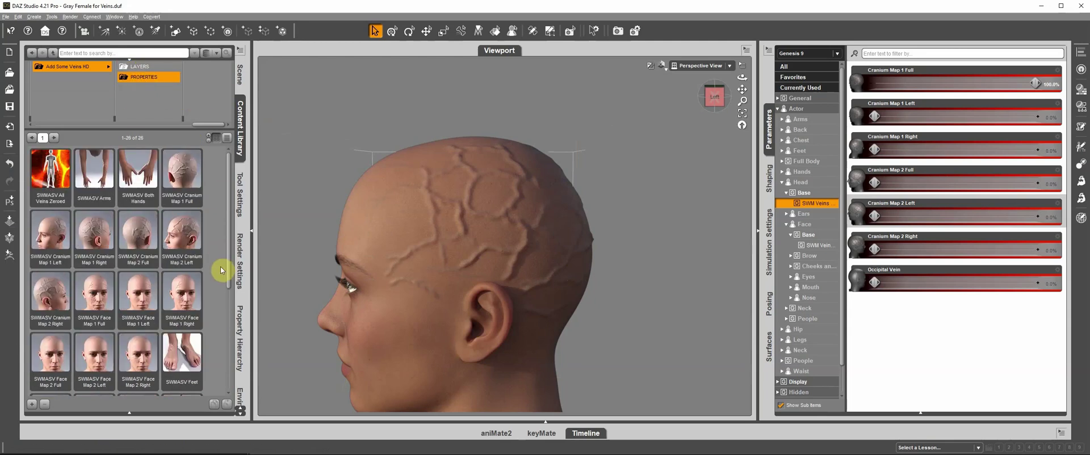
Apply the SWMASV Face Map 1 Full preset from the PROPERTIES folder and inspect the veins on both sides of the face
scroll(227, 275, down, 3)
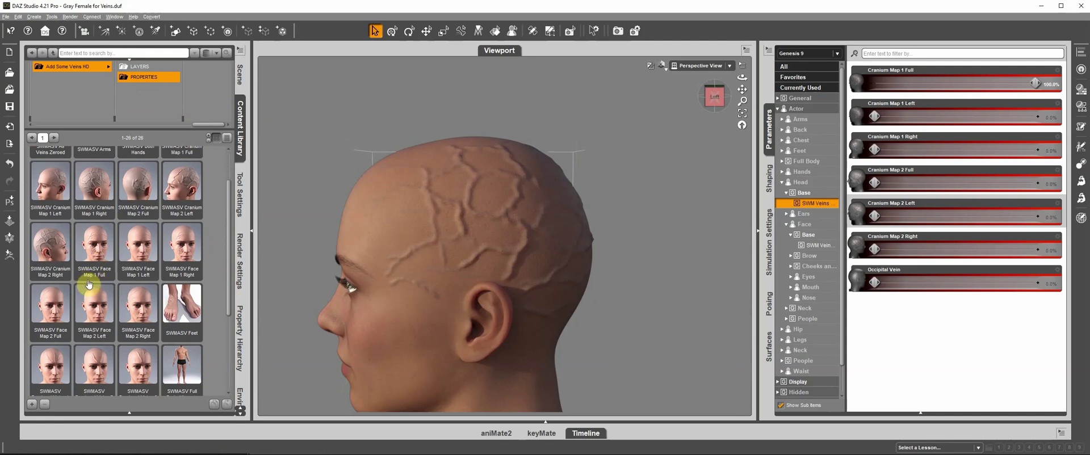
mouse_move(99, 252)
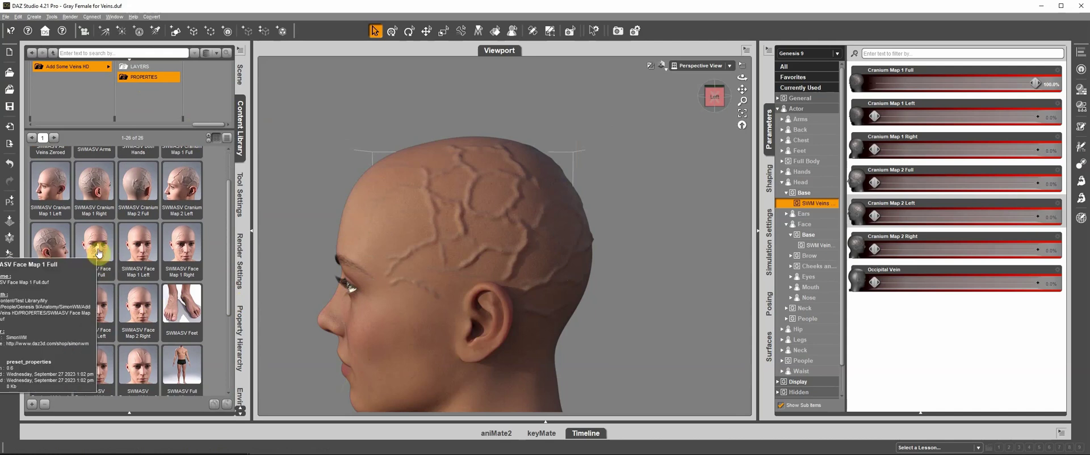
double_click(99, 252)
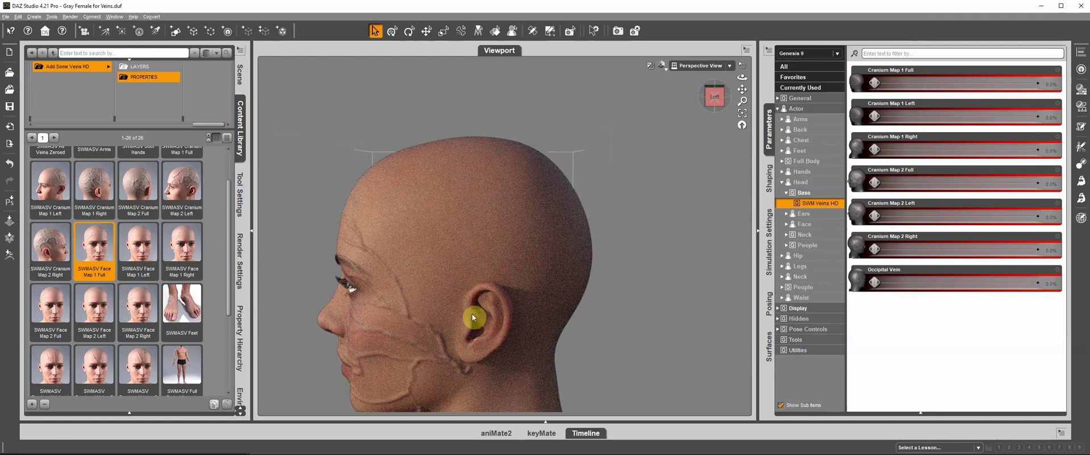
click(710, 101)
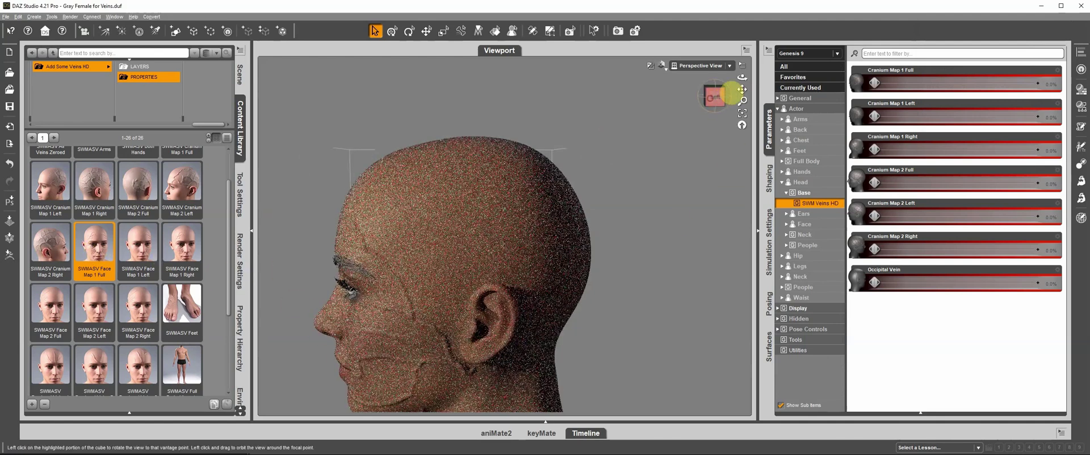
click(707, 104)
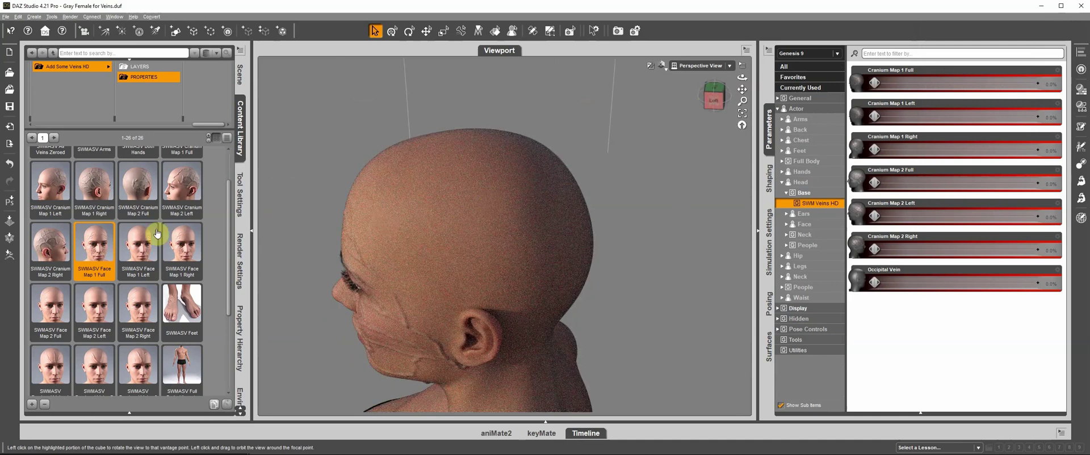
drag(228, 204, 236, 170)
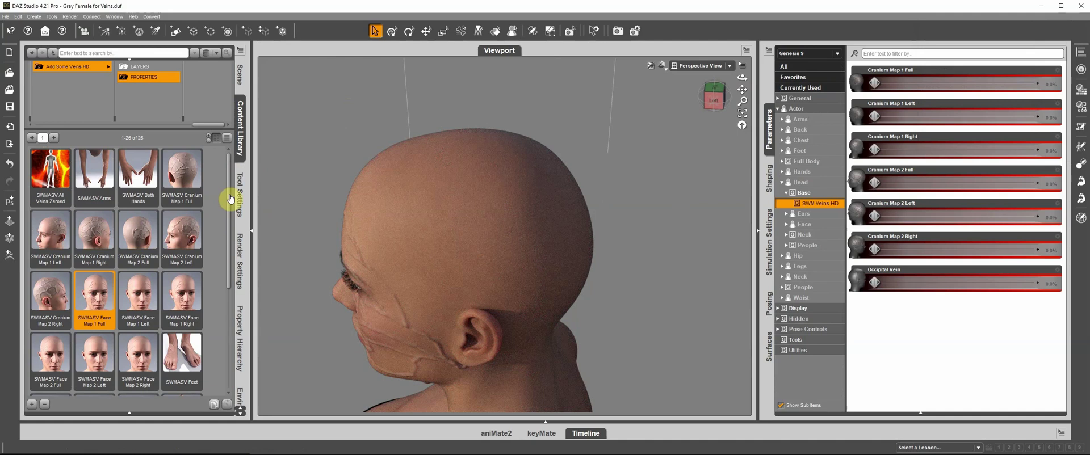
drag(230, 198, 156, 233)
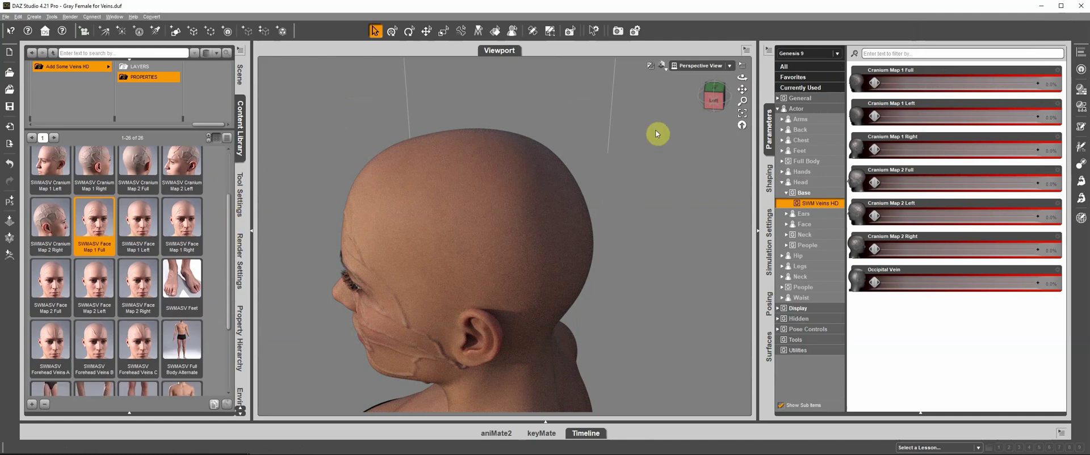
drag(710, 105, 592, 151)
scroll(445, 231, up, 5)
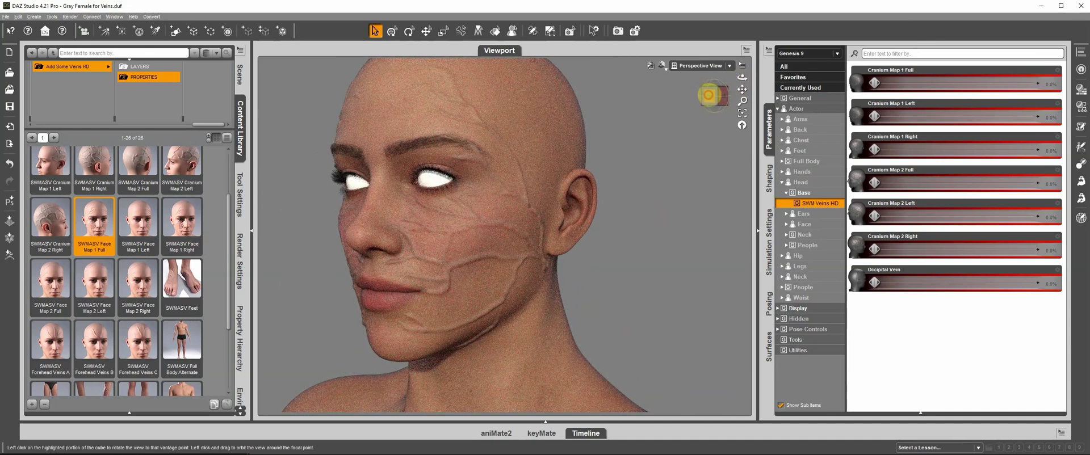
drag(710, 96, 710, 93)
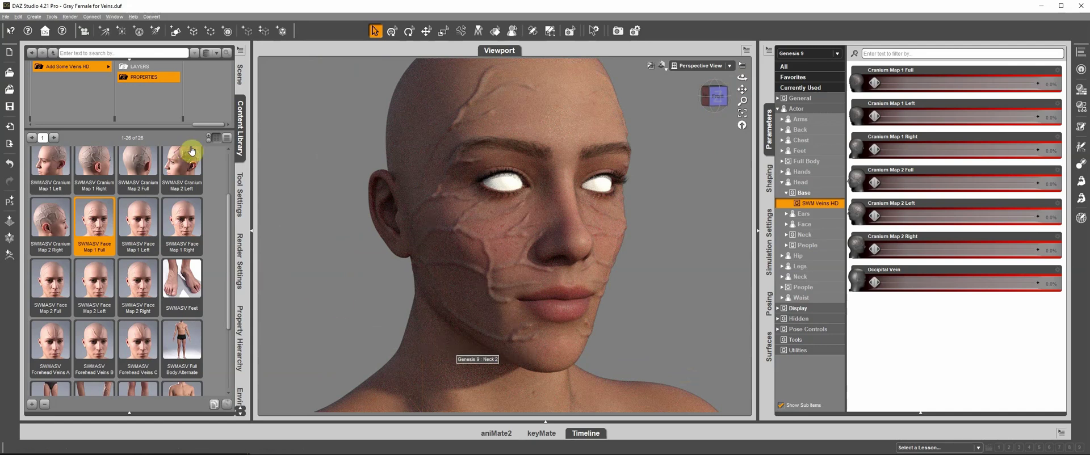
Show the surface settings for the Genesis 9 Head surface and set its Makeup Base Color to red (255, 0, 0)
click(72, 68)
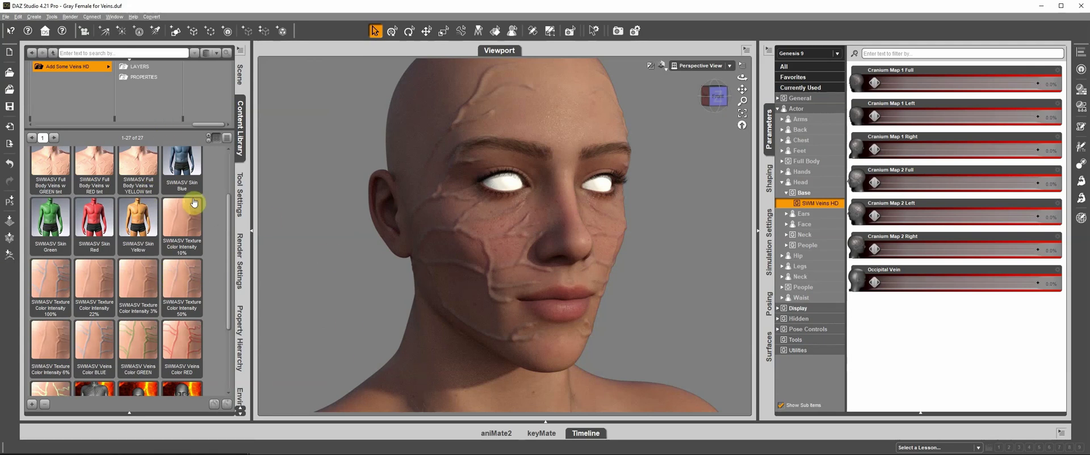
click(144, 77)
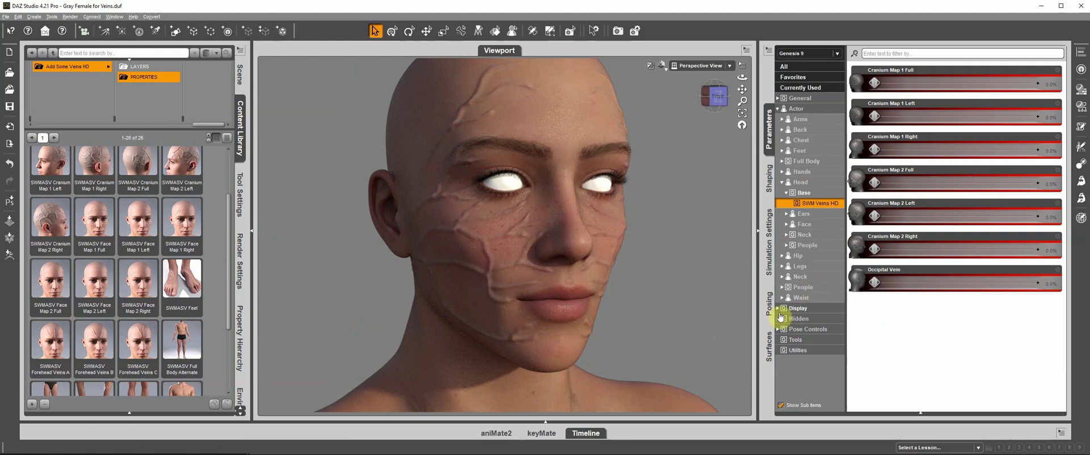
click(769, 356)
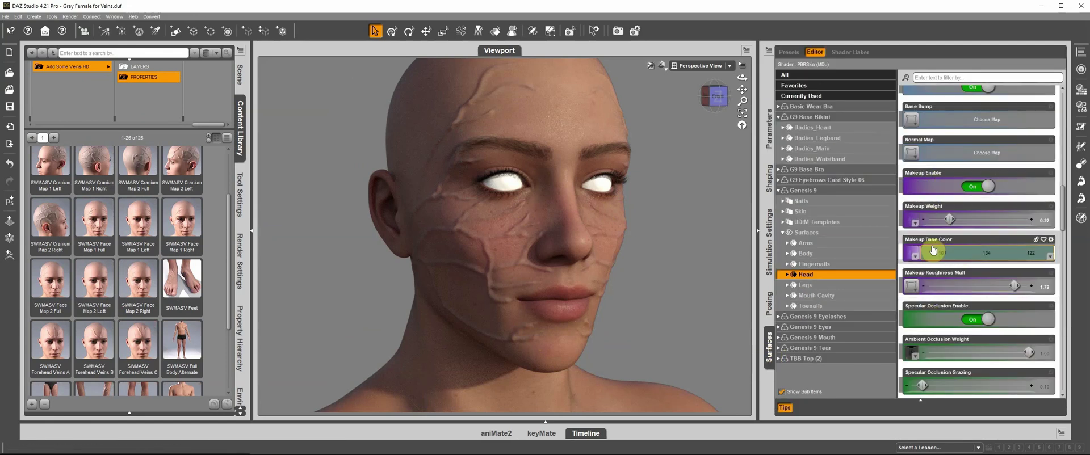
click(970, 257)
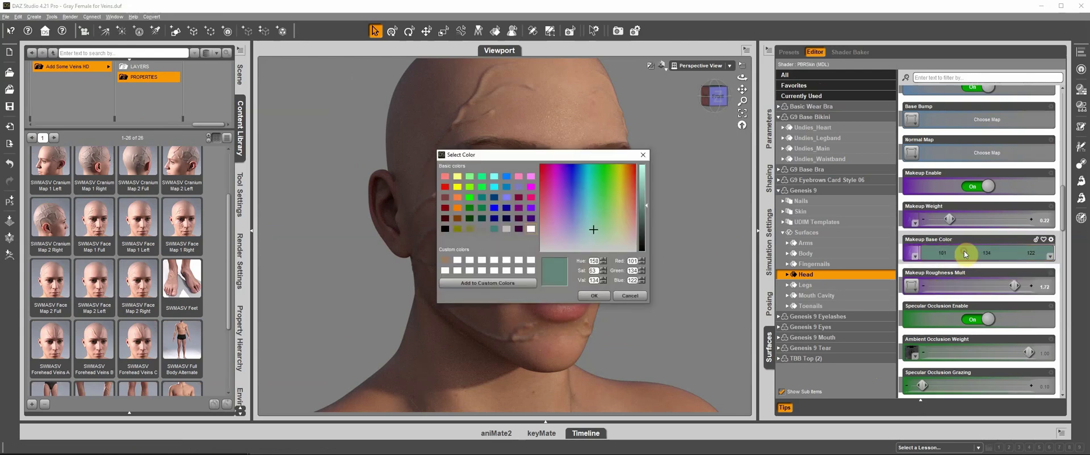
click(445, 187)
click(594, 295)
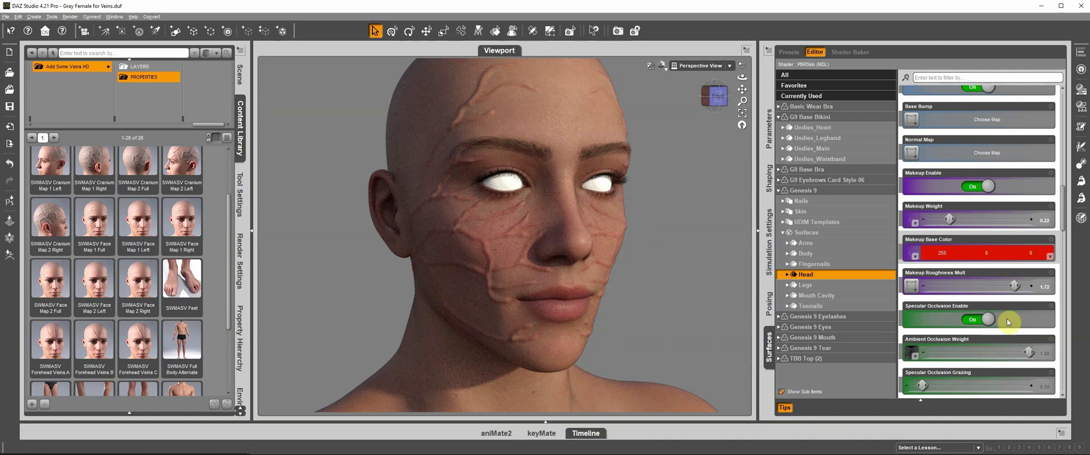
Change the head's Makeup Base Color to green (0, 128, 0) and set its Makeup Weight to 0.46
click(969, 255)
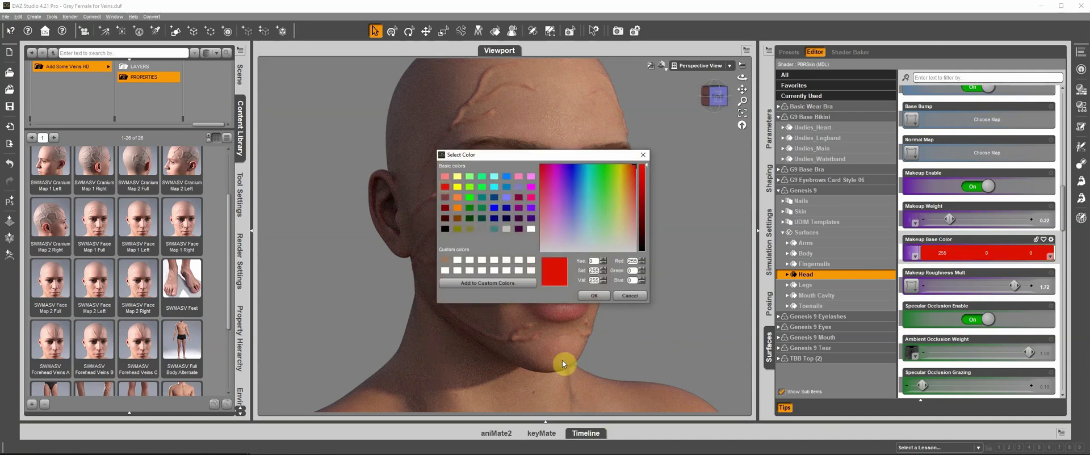
click(470, 208)
click(594, 296)
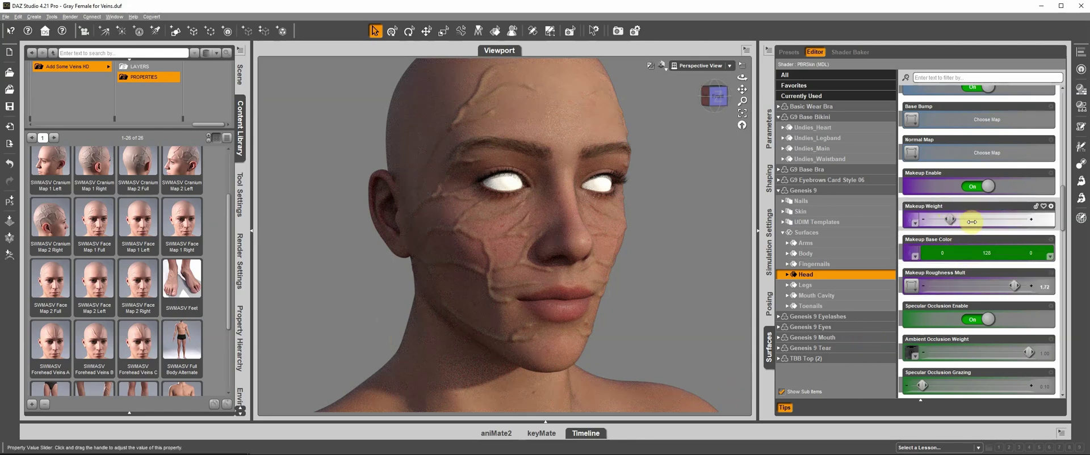
click(972, 221)
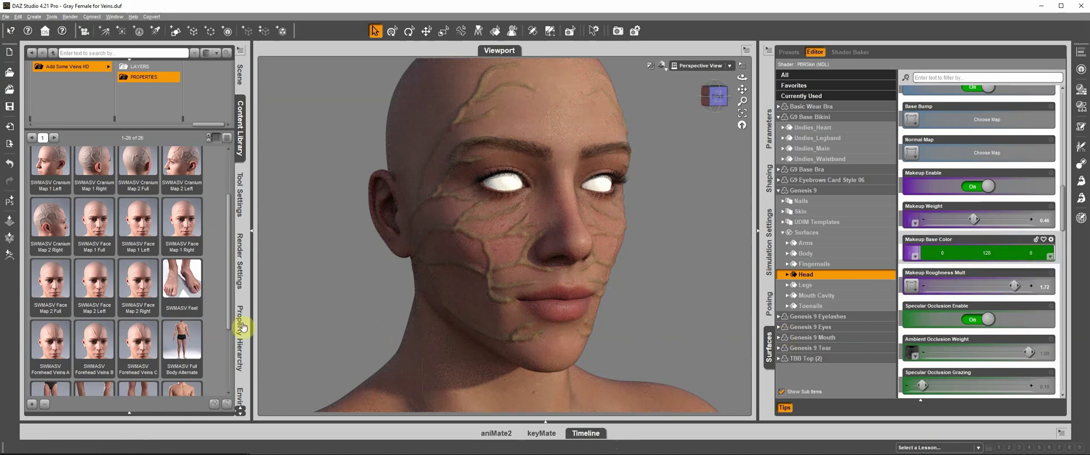
Apply the SWMASV Skin Green preset from the main Add Some Veins HD folder and return to the PROPERTIES presets
click(87, 67)
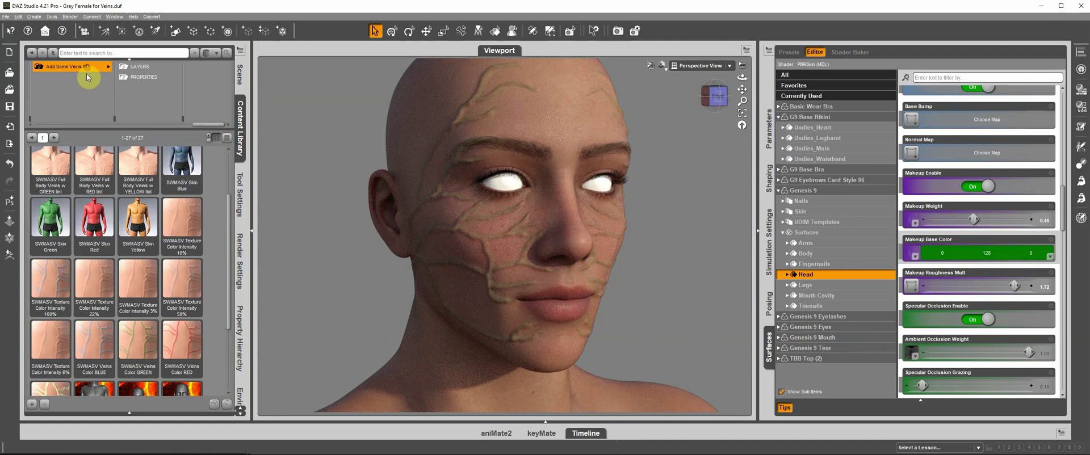
double_click(56, 223)
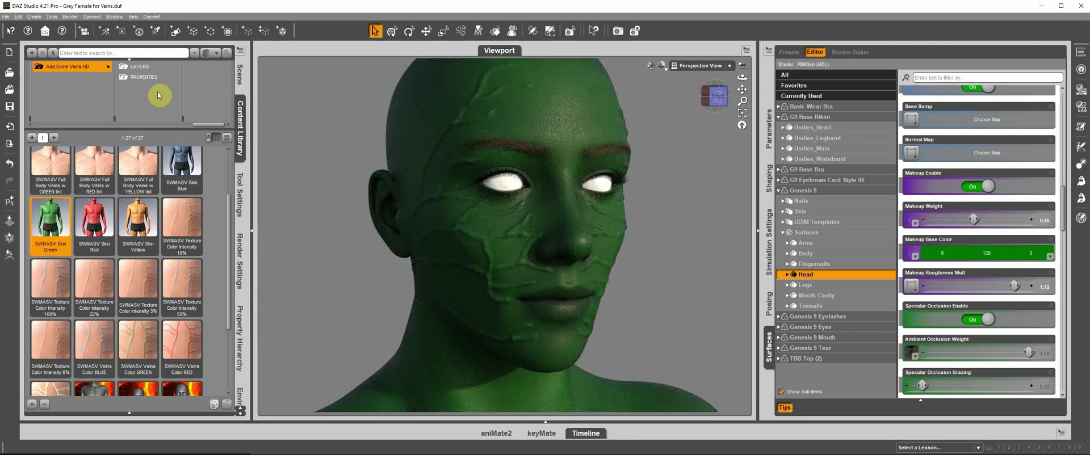
click(142, 78)
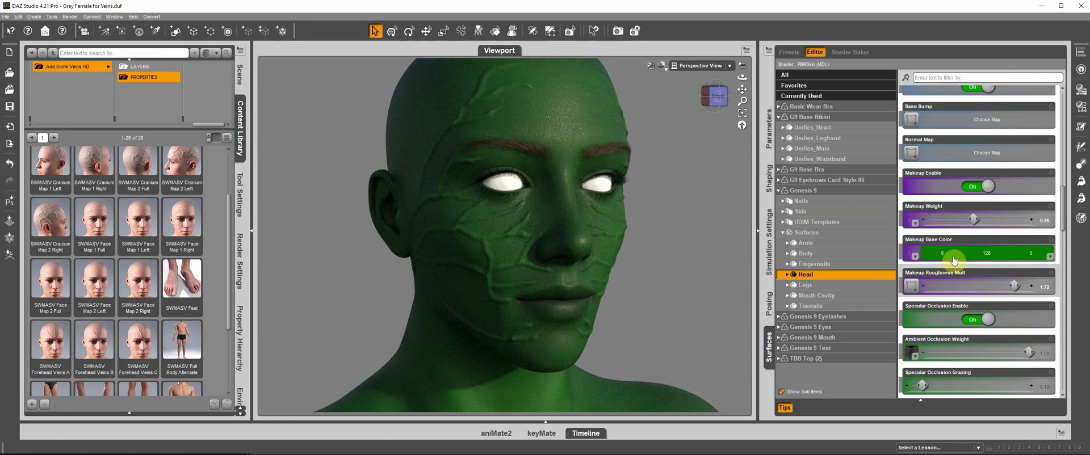
Set the head's Makeup Base Color to red (255, 0, 0) and lower its Makeup Weight to soften the veins on the green skin
click(972, 259)
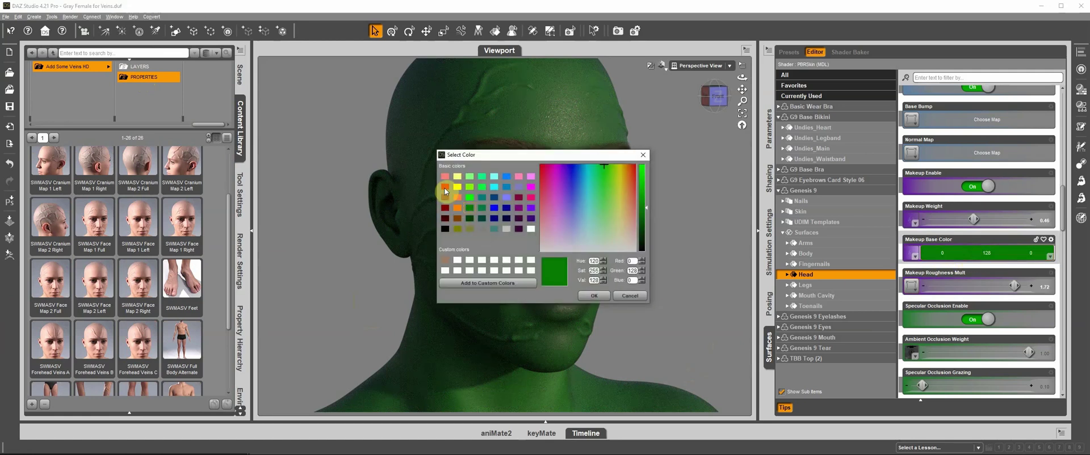
click(444, 187)
click(593, 296)
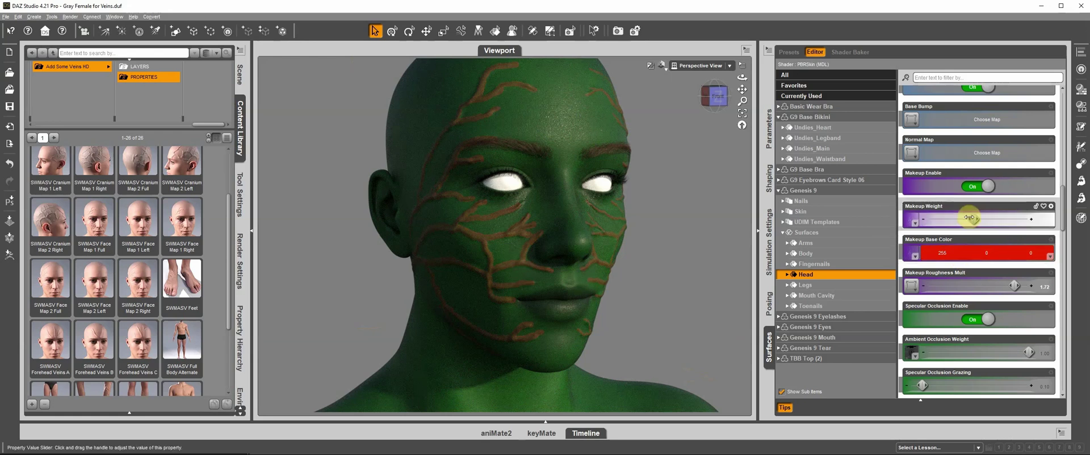
mouse_move(963, 215)
mouse_down()
mouse_move(933, 219)
mouse_move(946, 223)
mouse_up()
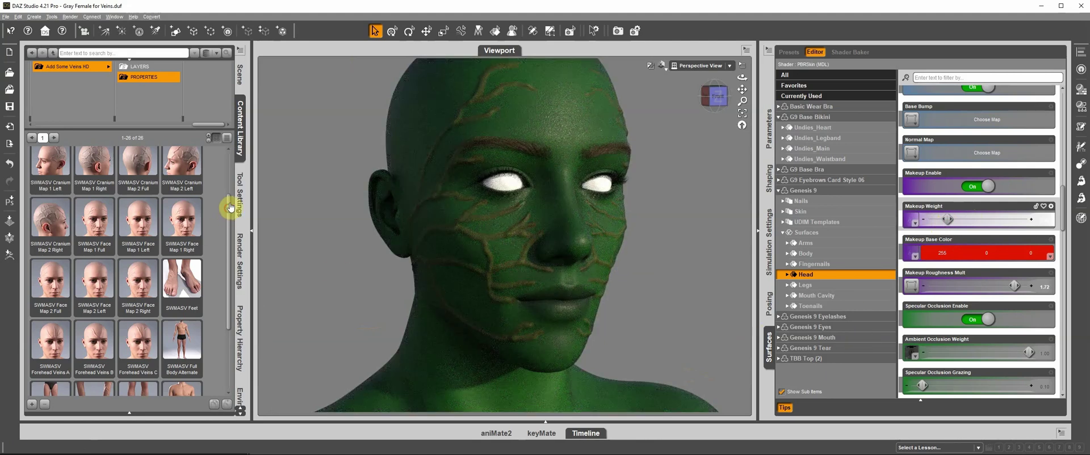
Restore the natural skin by applying the G9 Feminine Skin 01 MAT preset from the main Add Some Veins HD folder
drag(229, 208, 234, 165)
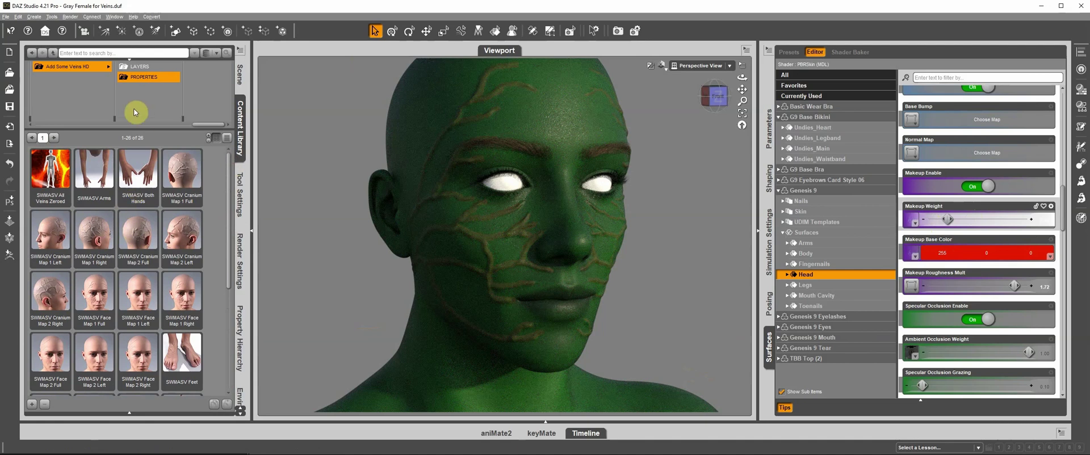
click(98, 69)
double_click(54, 175)
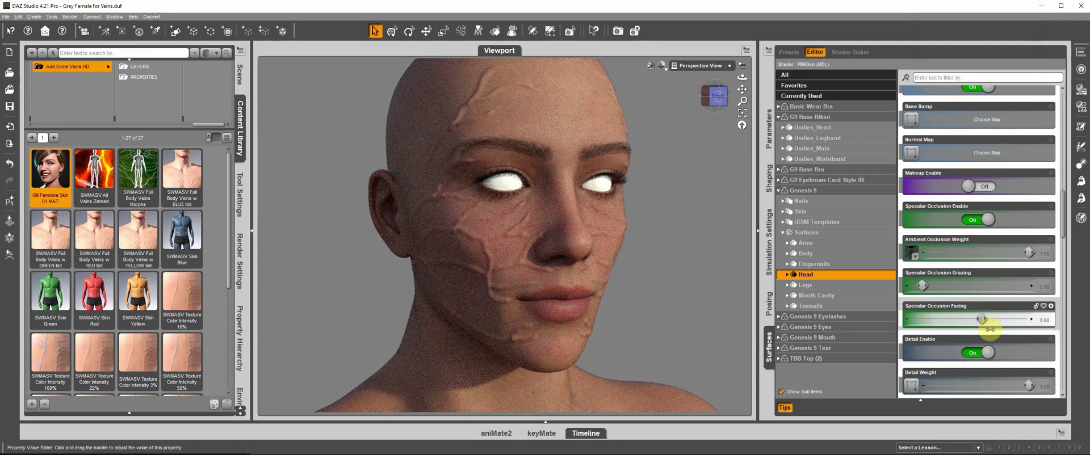
click(920, 349)
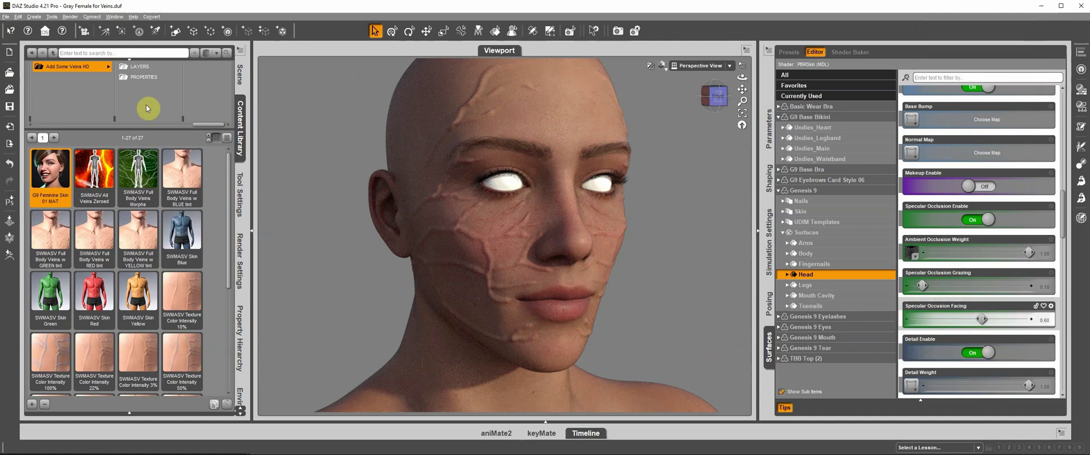
Apply the SWMASV Face Map 1 Full preset from the PROPERTIES folder and set the head's Makeup Base Color to red (255, 0, 0)
click(149, 78)
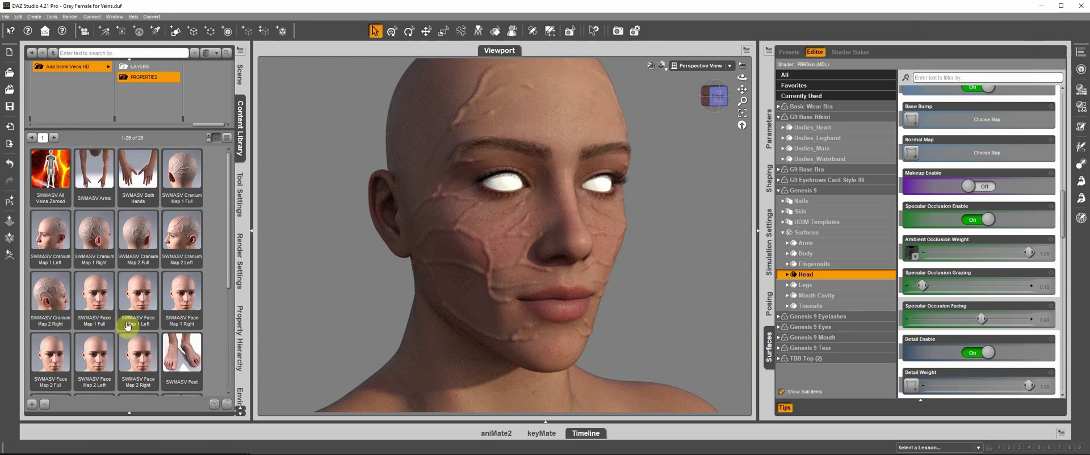
double_click(101, 300)
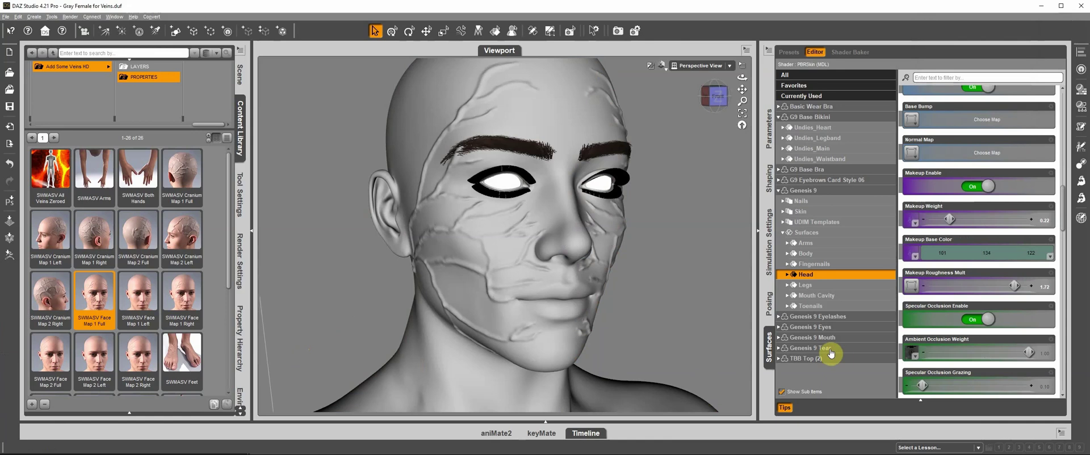
click(963, 254)
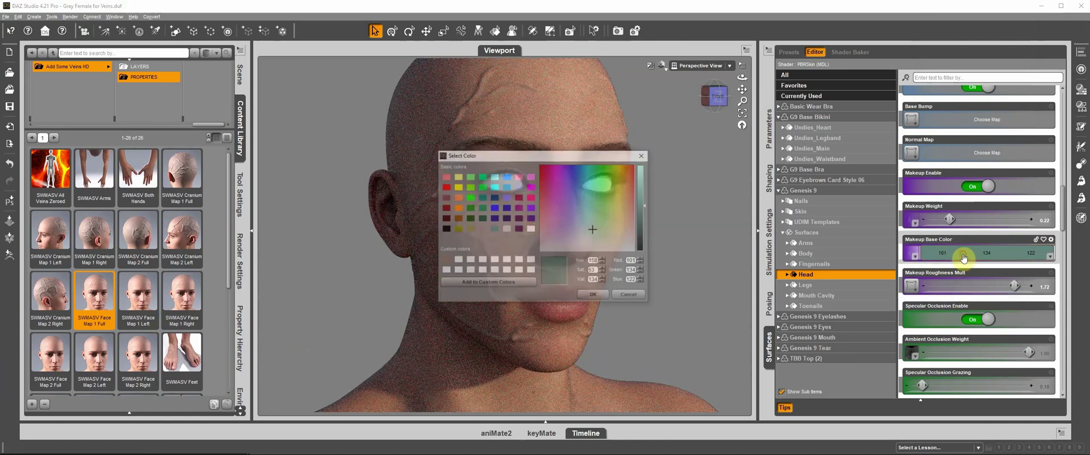
click(445, 199)
click(594, 296)
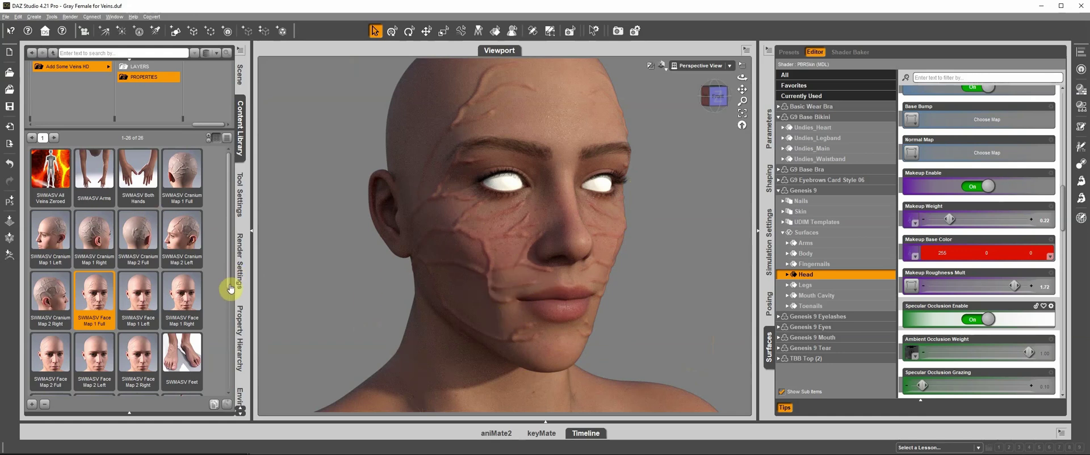
Bring the upper body into view and apply the SWMASV Torso and Arms Alternate preset from the PROPERTIES folder
drag(230, 289, 238, 354)
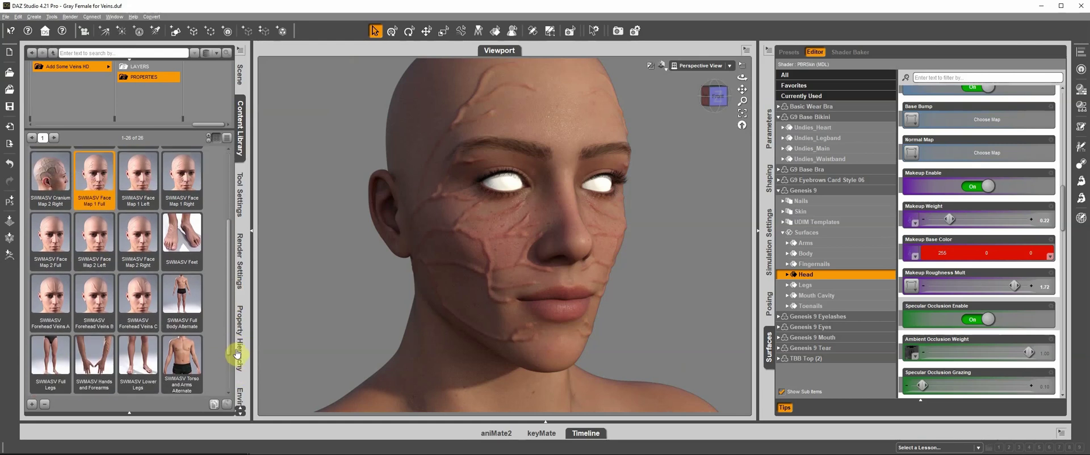
drag(743, 102, 737, 80)
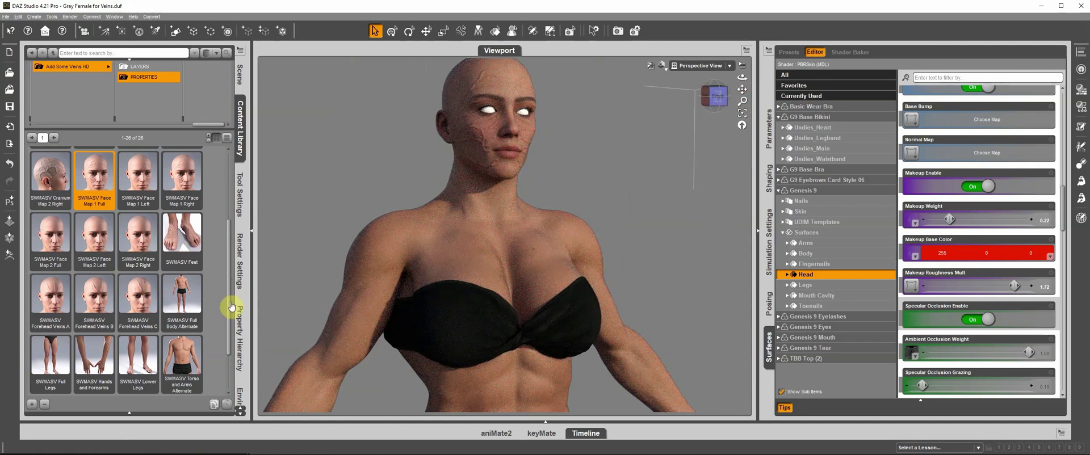
scroll(231, 306, down, 2)
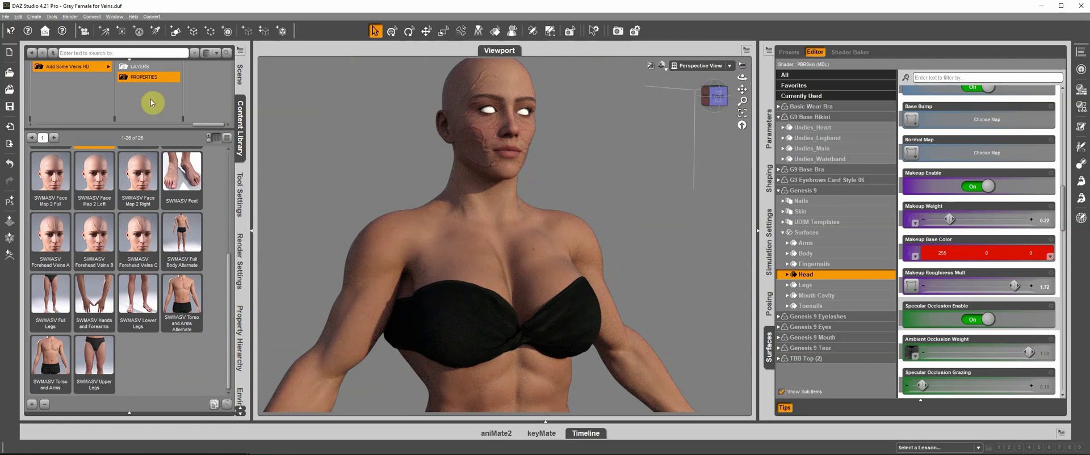
click(187, 305)
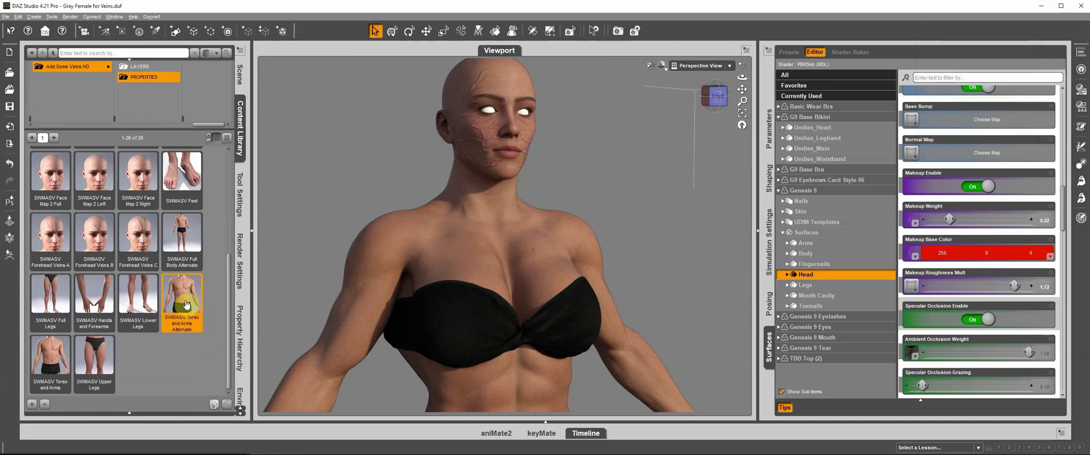
double_click(178, 334)
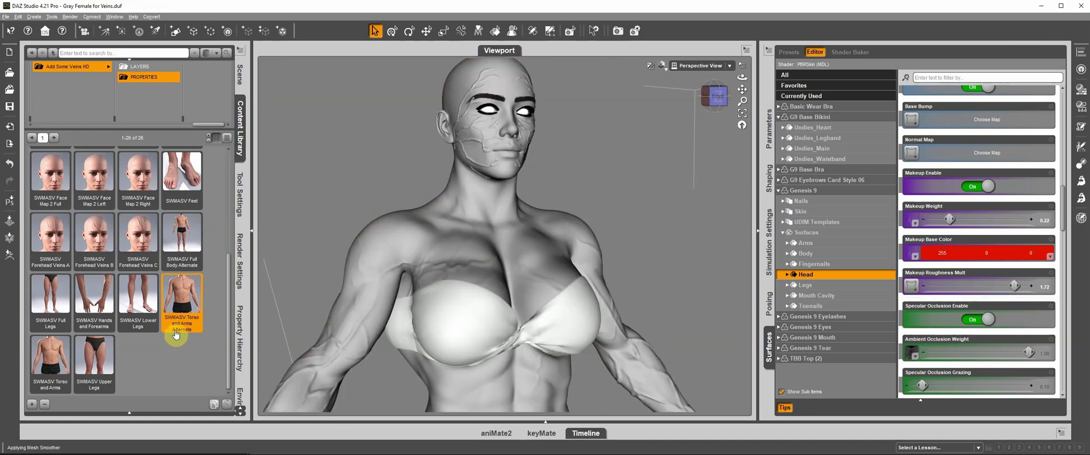
mouse_move(175, 335)
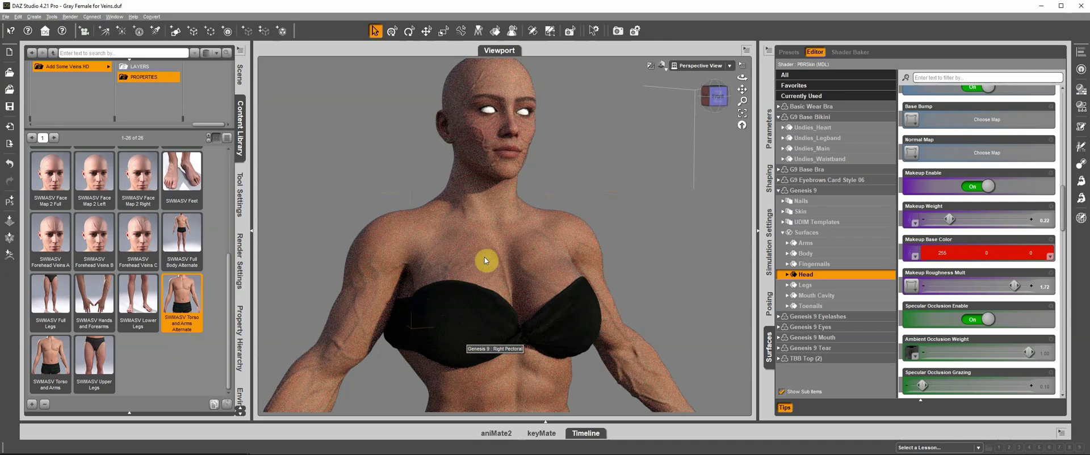
Pick the Genesis 9 Body surface on the figure with the Surface Selection tool and set its Makeup Base Color to red (255, 0, 0)
click(516, 390)
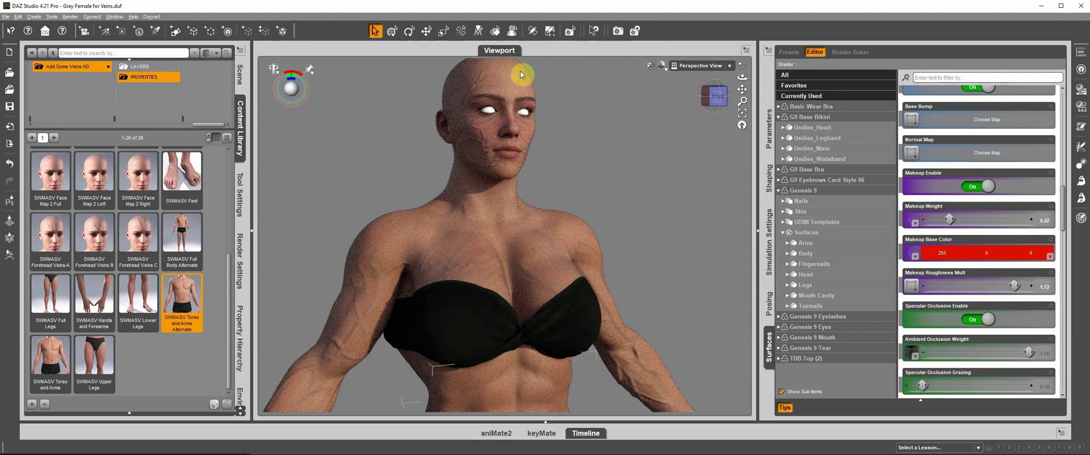
click(495, 30)
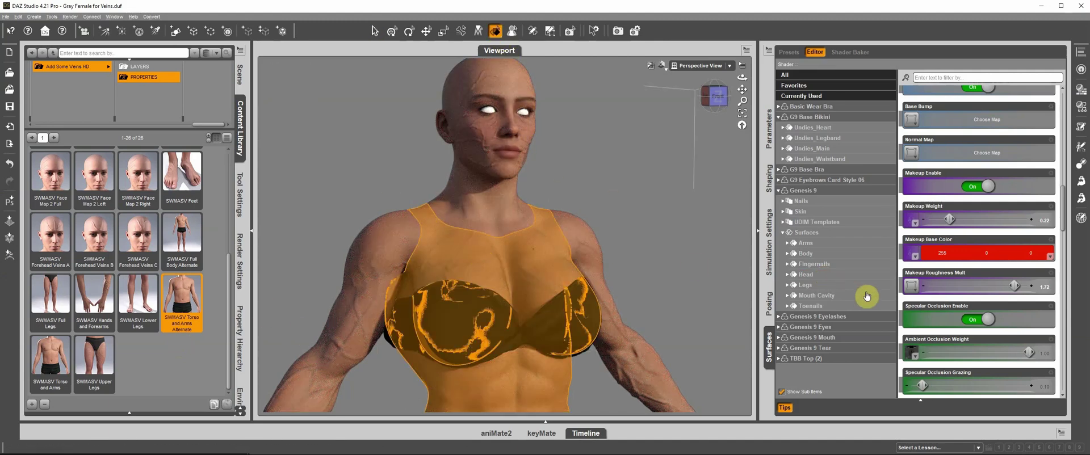
click(606, 263)
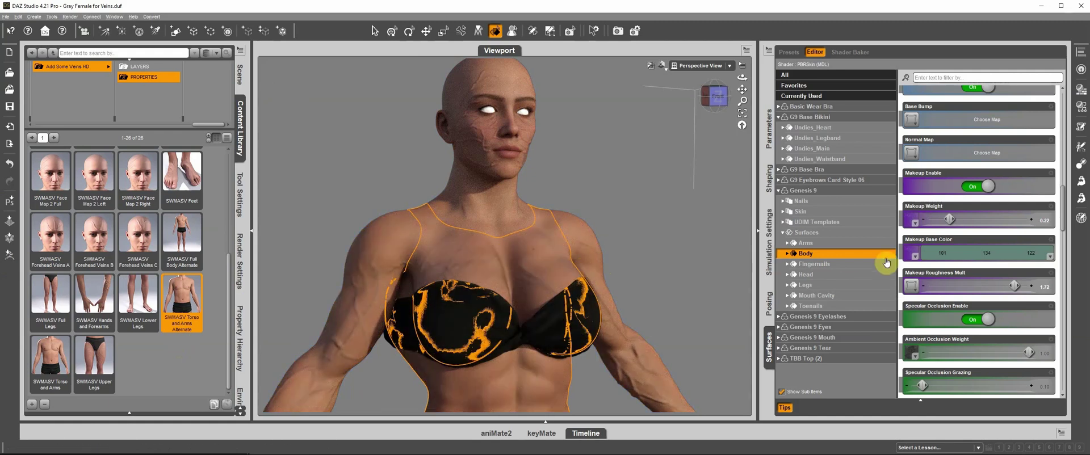
click(965, 253)
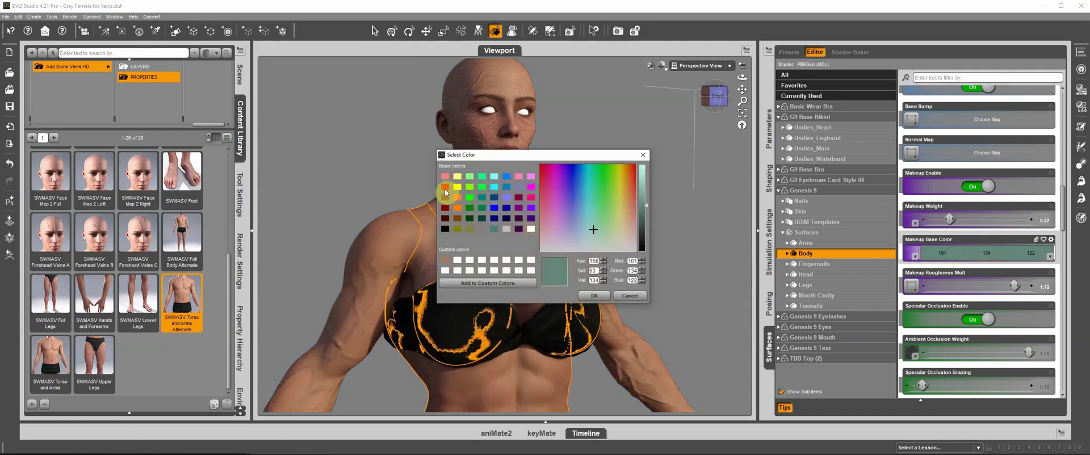
click(445, 188)
click(594, 296)
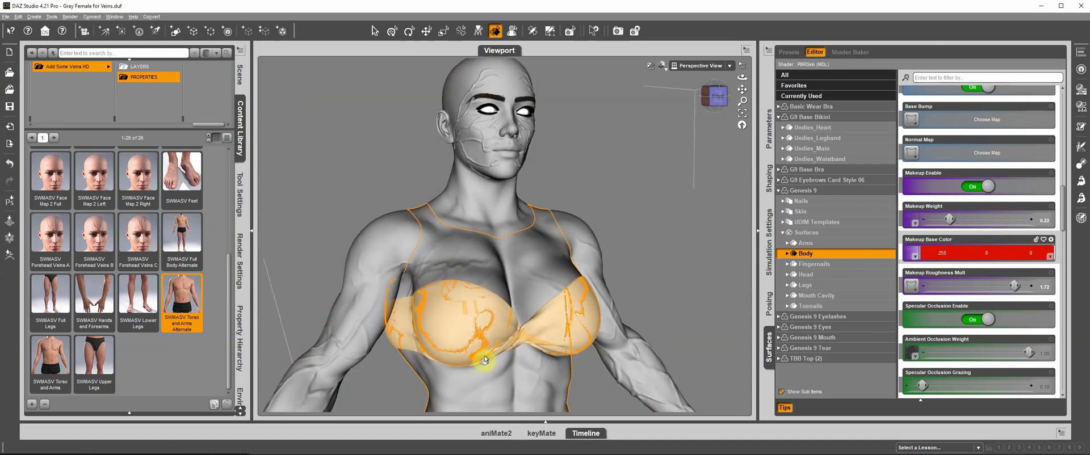
Select the Arms surface on the figure, set its Makeup Base Color to red (255, 0, 0), and inspect the whole torso
click(373, 278)
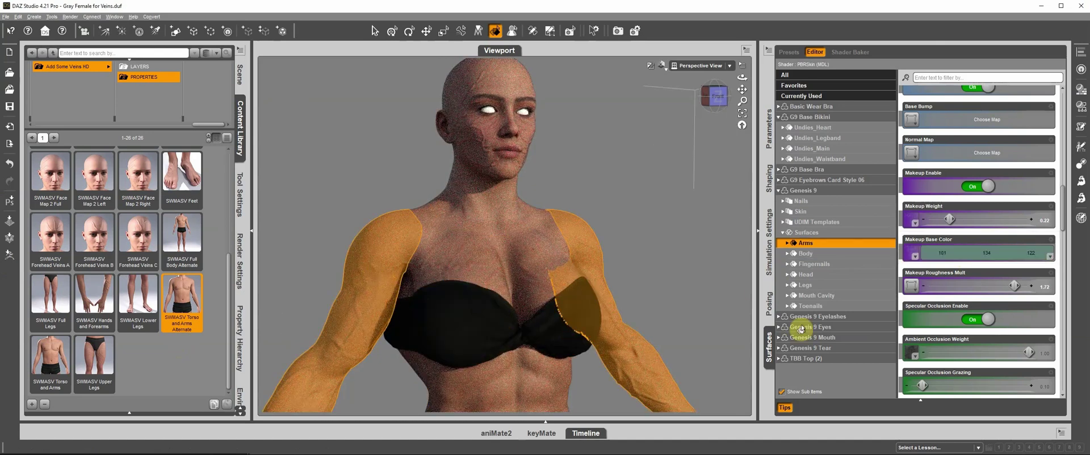
click(975, 257)
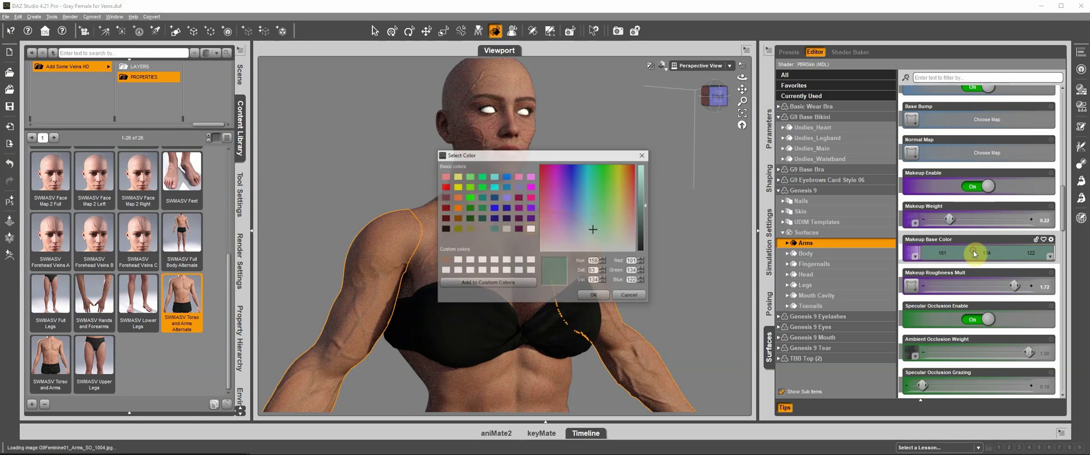
click(447, 188)
click(601, 297)
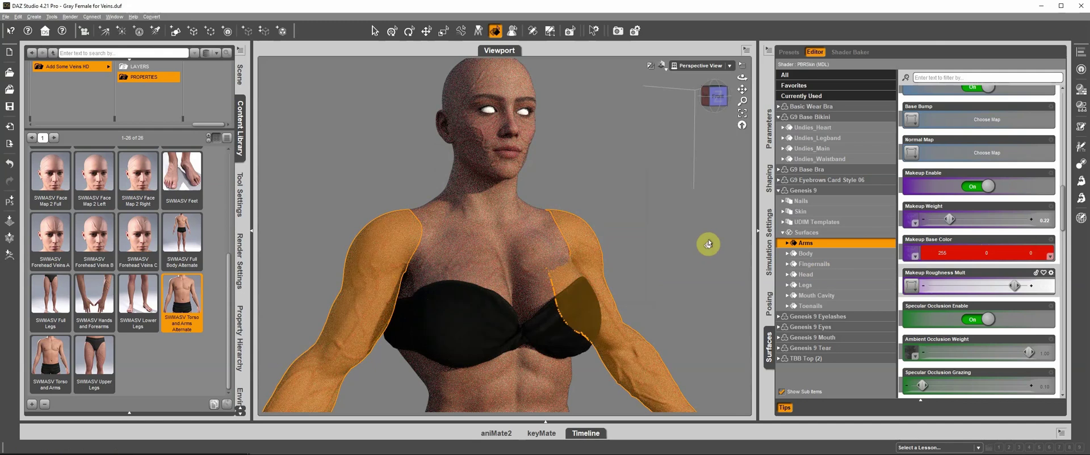
mouse_move(741, 92)
mouse_down()
mouse_move(741, 83)
mouse_move(753, 101)
mouse_up()
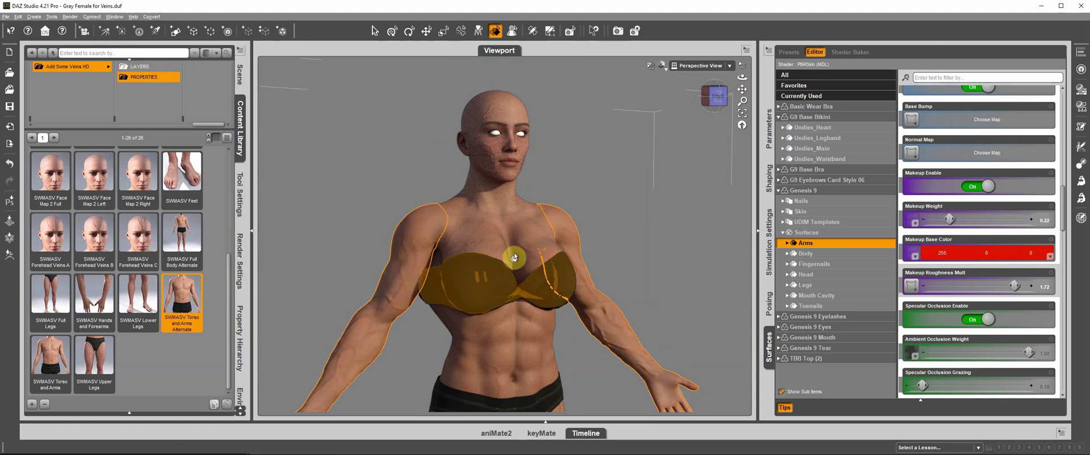
Look through the LAYERS presets and examine the map and available layered images for the Arms surface's Makeup Weight
click(139, 66)
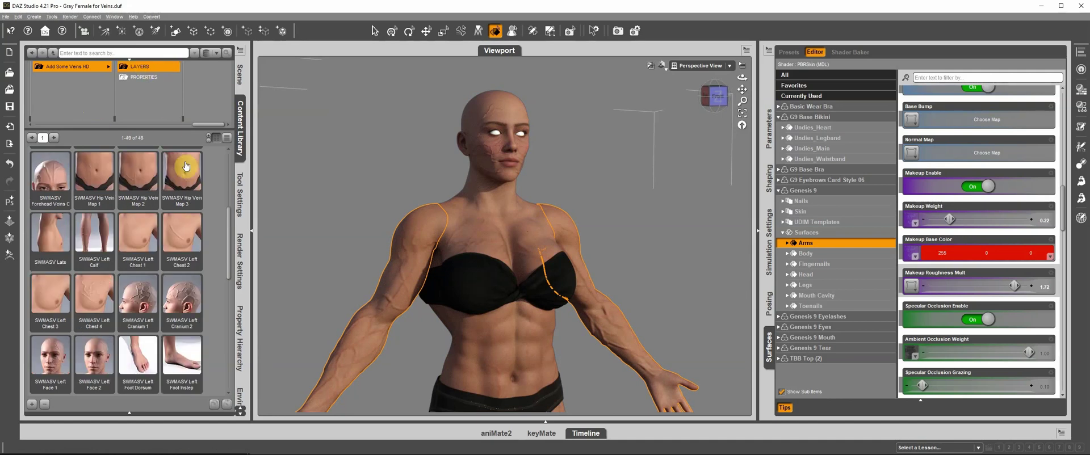
click(924, 248)
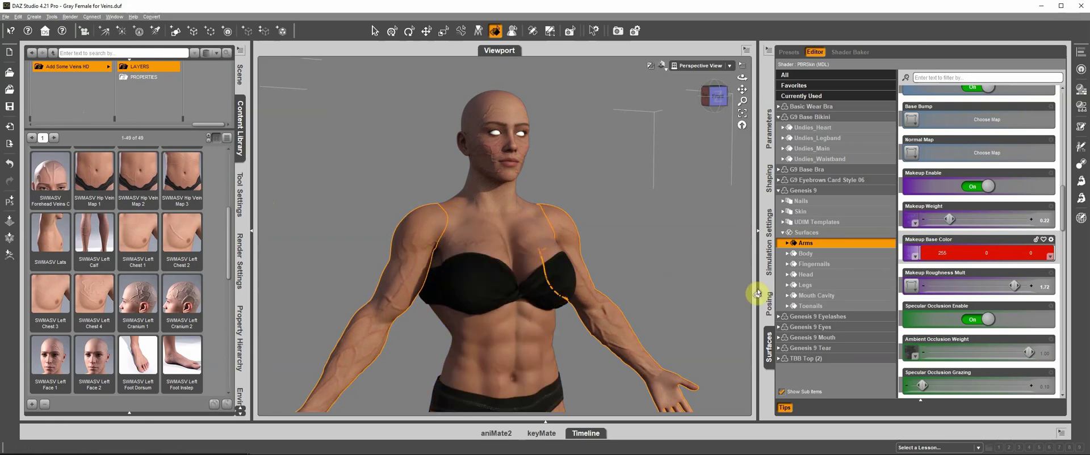
mouse_move(915, 260)
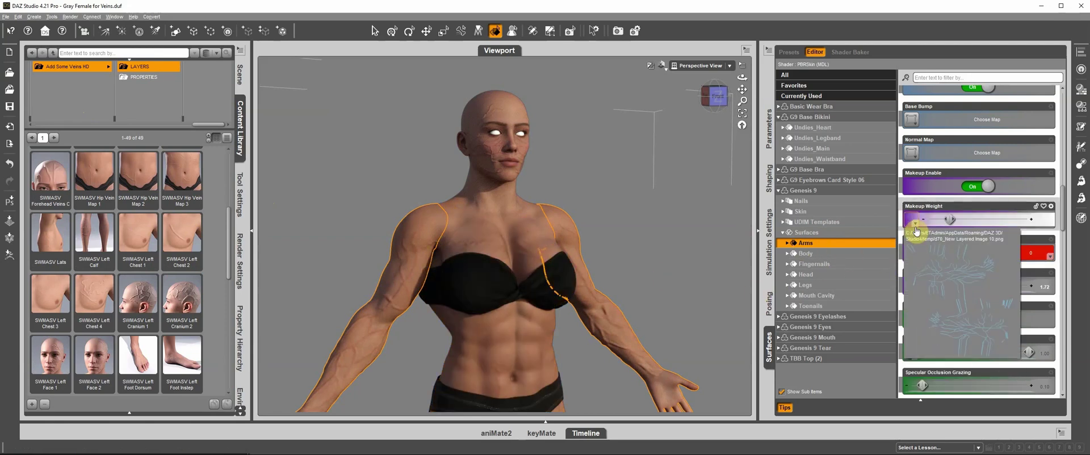
click(916, 257)
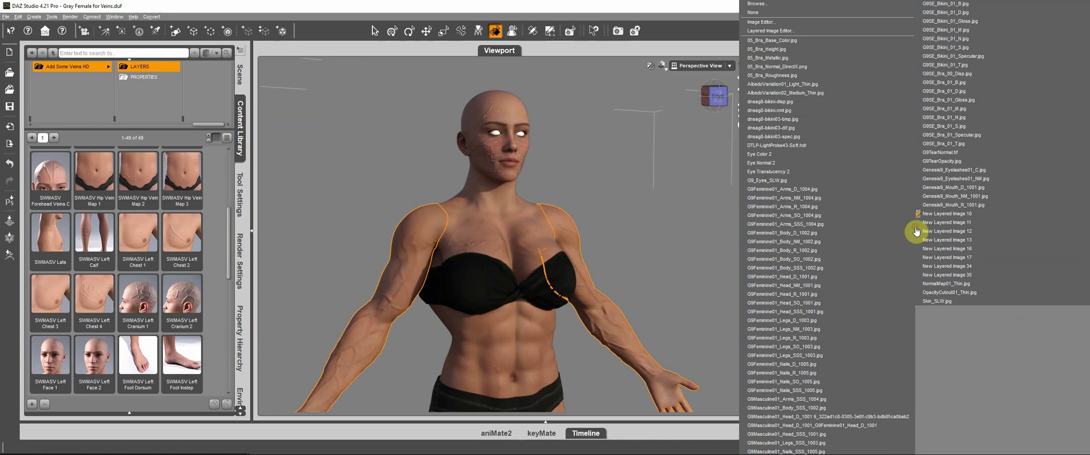
click(694, 12)
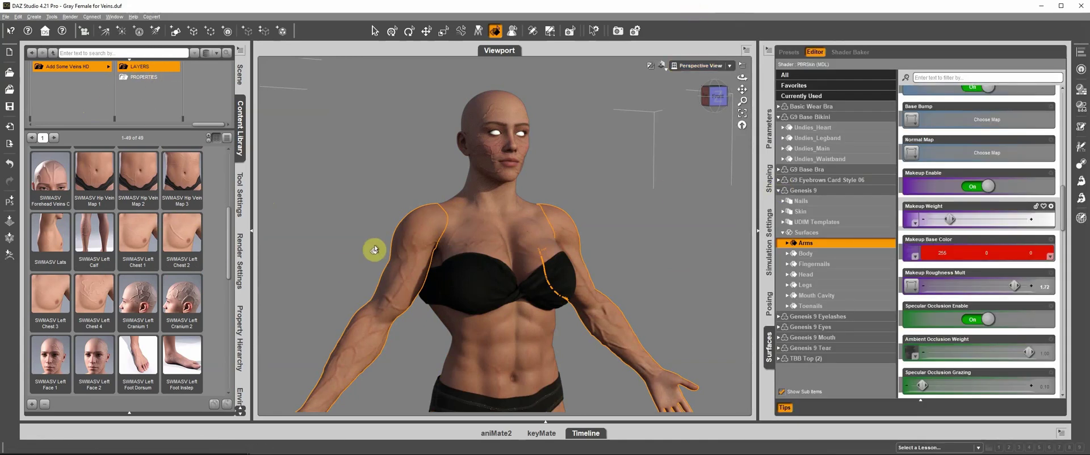
Bring up the PROPERTIES presets and change the Arms surface's Makeup Base Color to blue
click(150, 77)
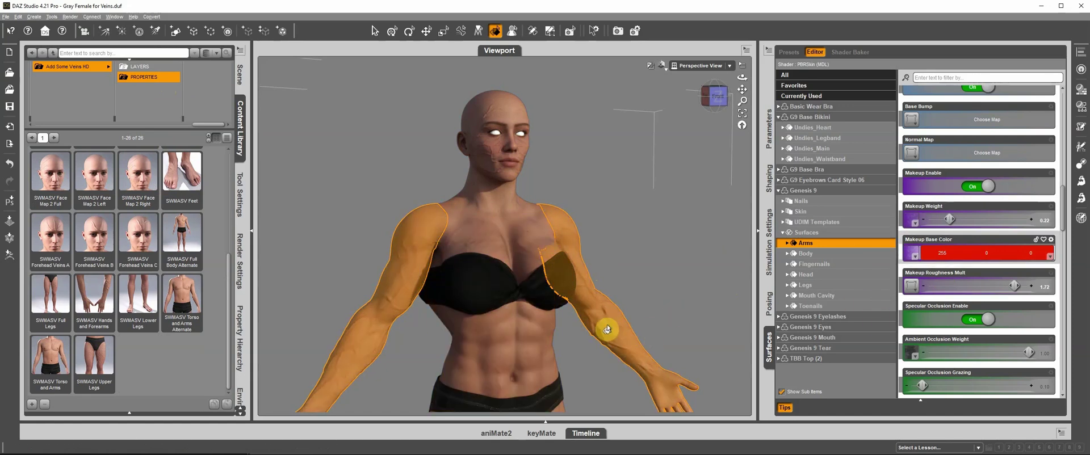
click(965, 257)
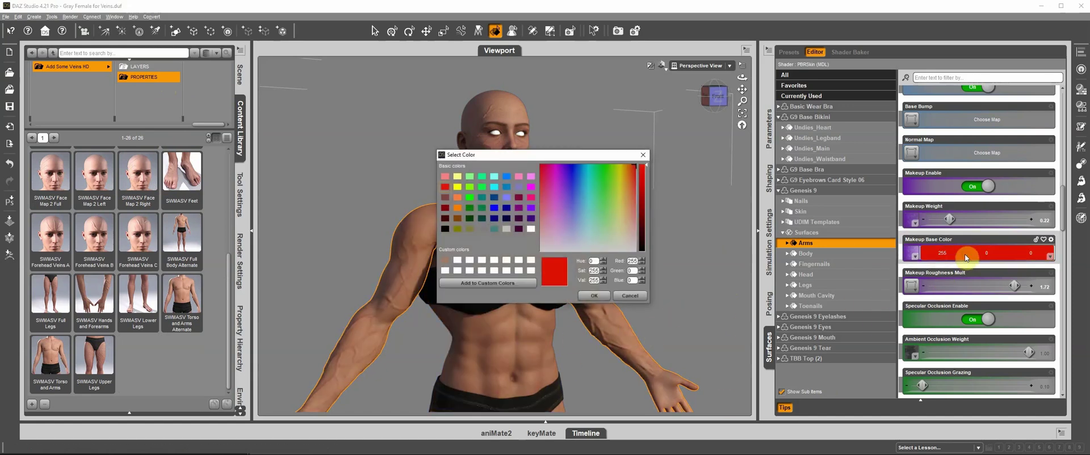
click(507, 176)
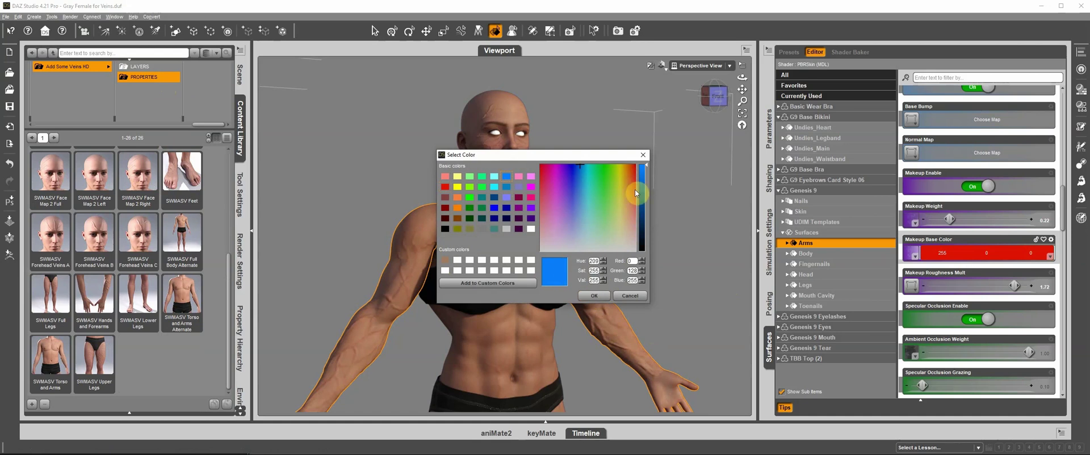
mouse_move(582, 185)
mouse_down()
mouse_move(578, 193)
mouse_move(591, 172)
mouse_move(578, 175)
mouse_up()
click(591, 297)
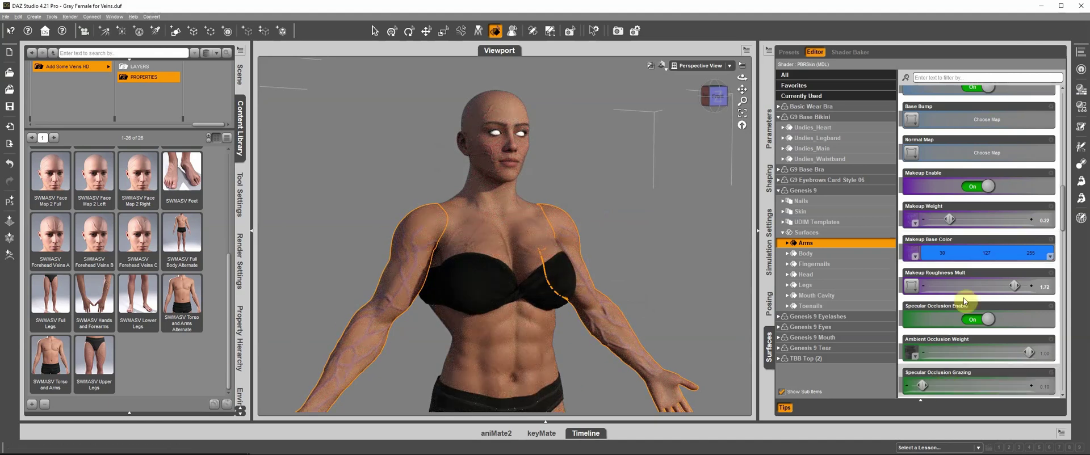
Try stronger Makeup Weight values on the Arms surface, such as 0.75, and settle on 0.19
click(1003, 221)
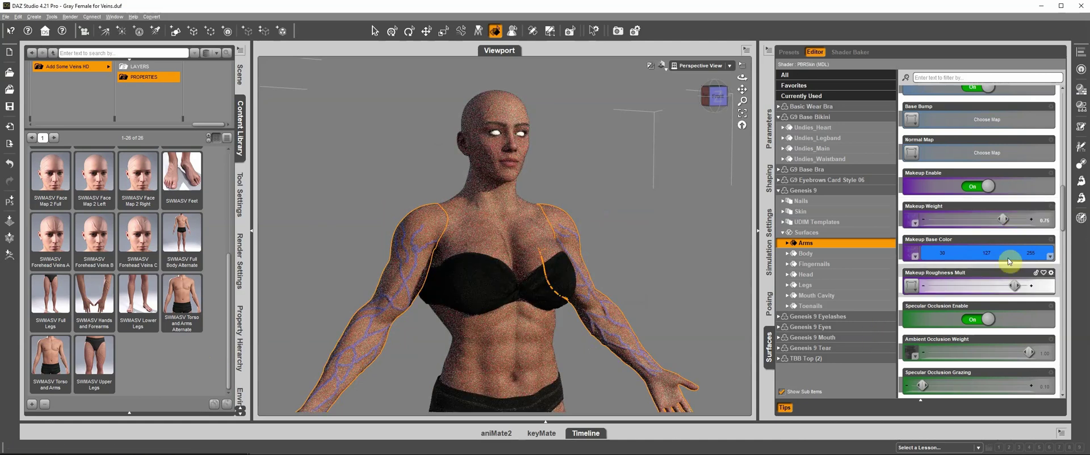
click(964, 223)
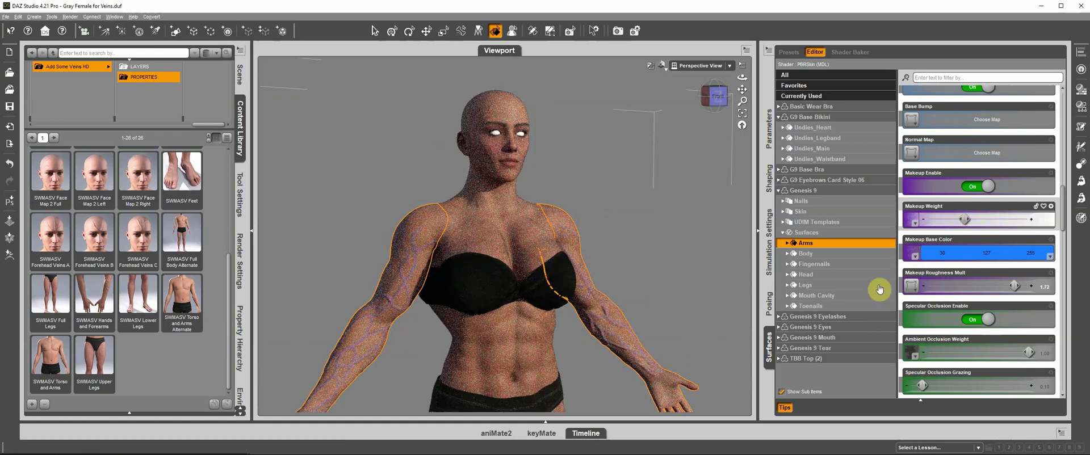
click(945, 219)
Apply the SWMASV All Veins Zeroed preset and the G9 Feminine Skin 01 MAT from the Add Some Veins HD folder
click(79, 67)
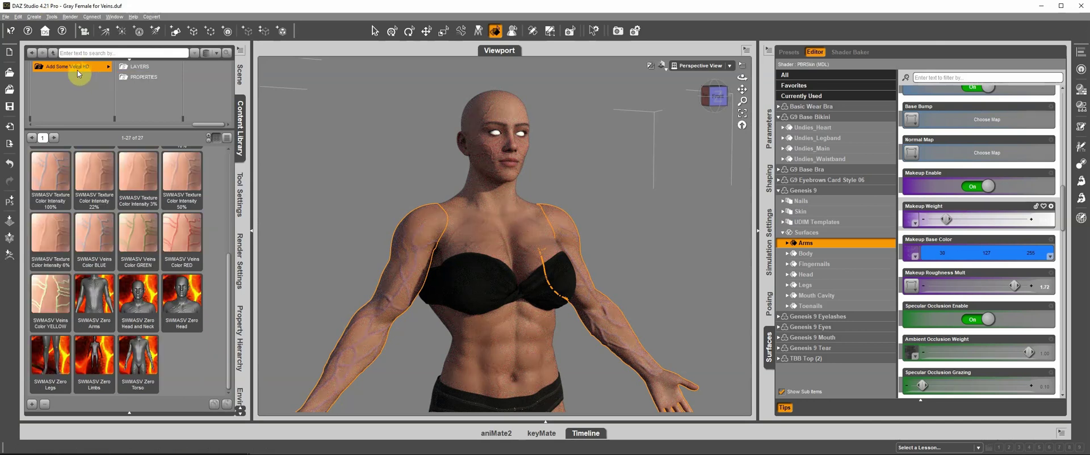
scroll(179, 207, up, 3)
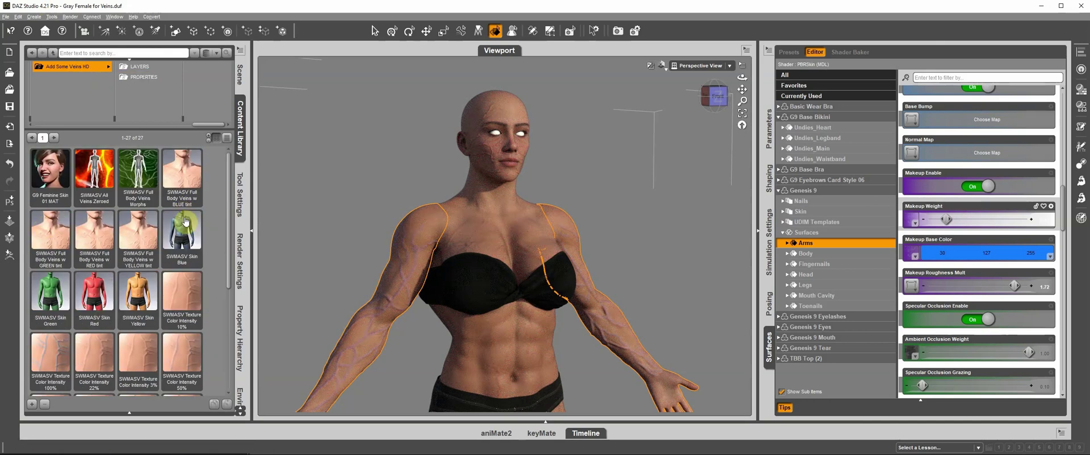
double_click(94, 178)
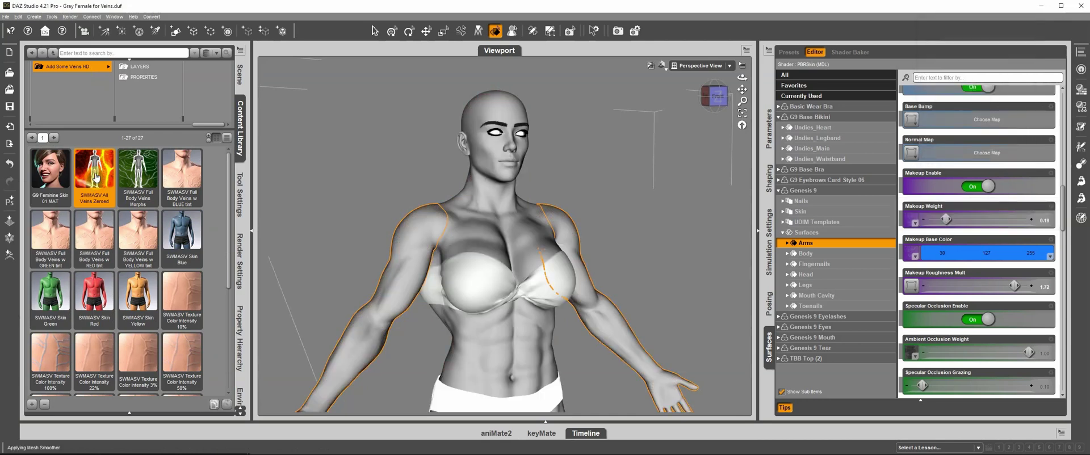
click(55, 254)
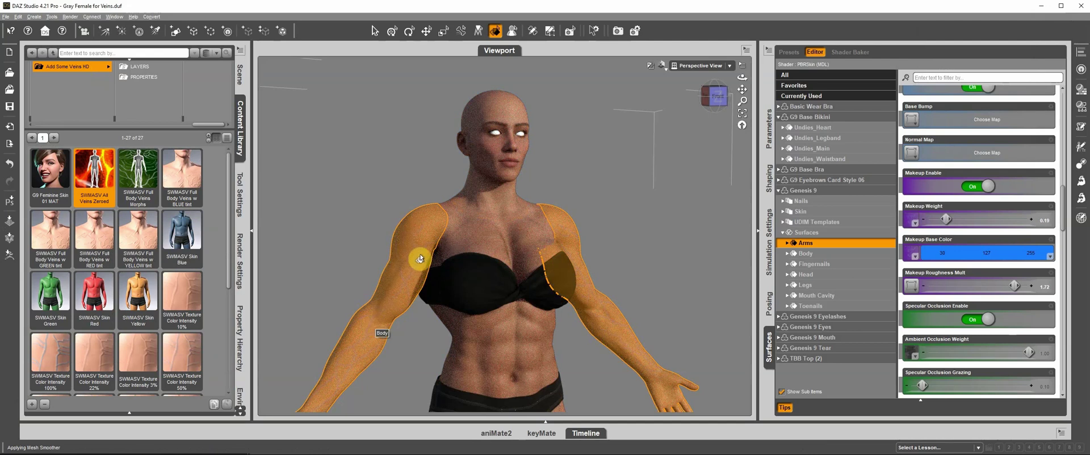
double_click(55, 182)
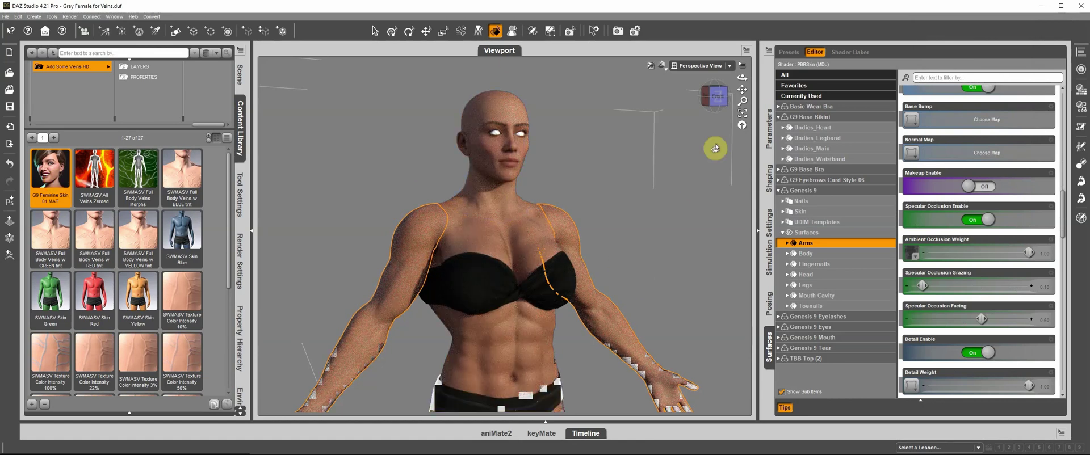
Bring the head into front view and apply the SWMASV Right Face 1 preset from the LAYERS folder
click(714, 98)
drag(714, 100, 742, 89)
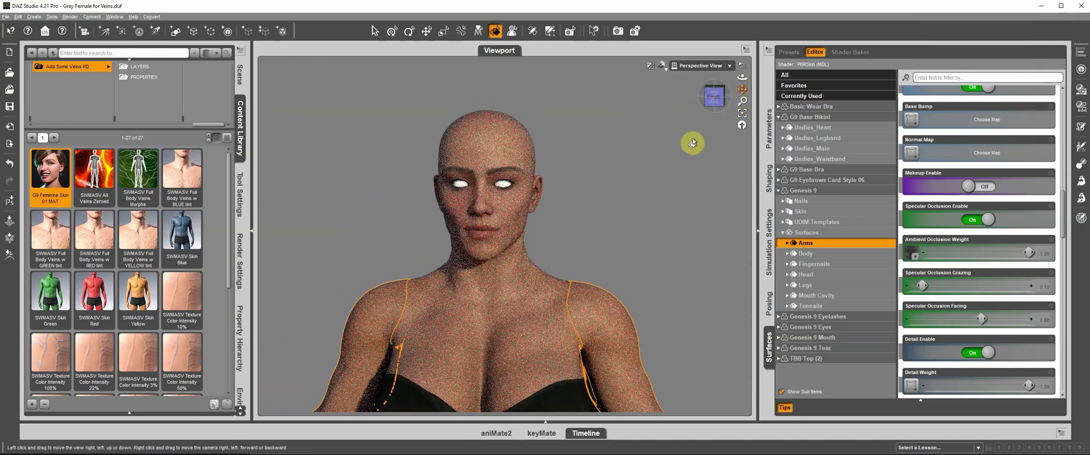
click(139, 67)
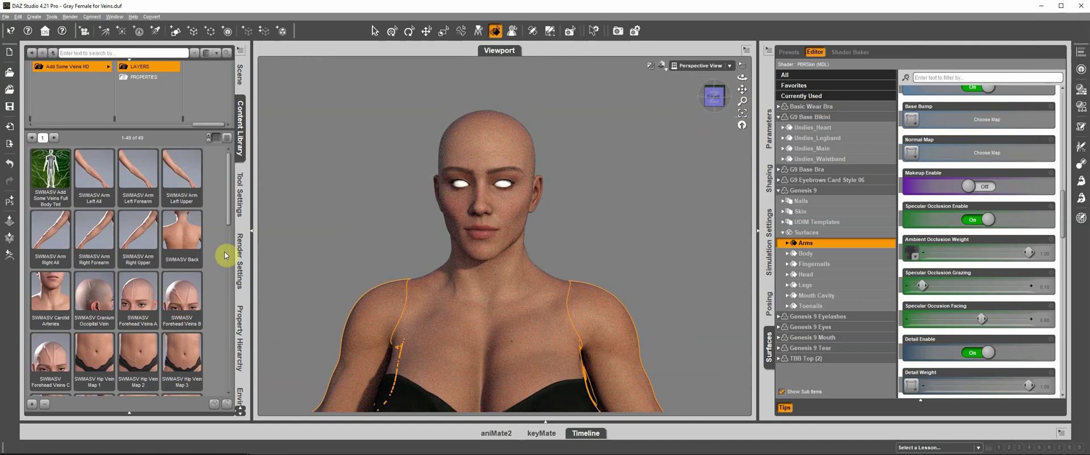
drag(231, 221, 229, 244)
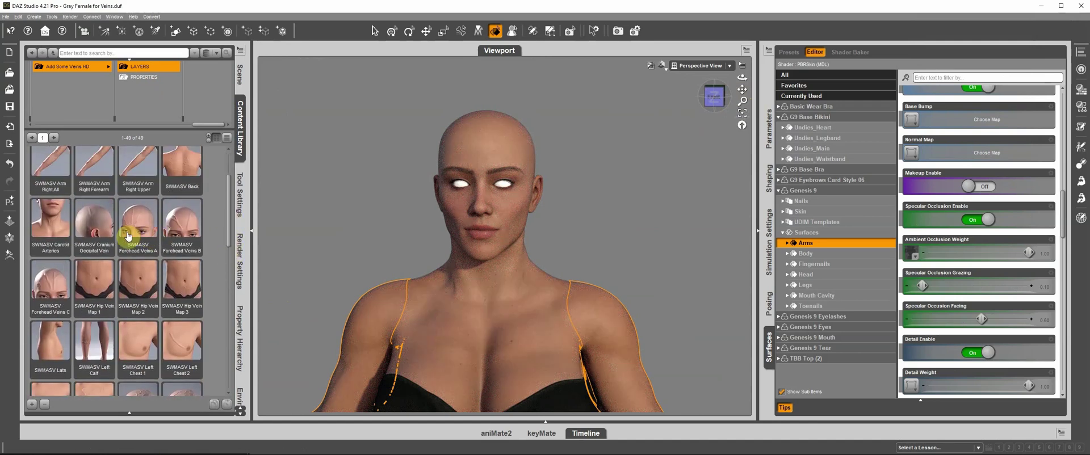
scroll(145, 277, down, 5)
scroll(146, 287, down, 2)
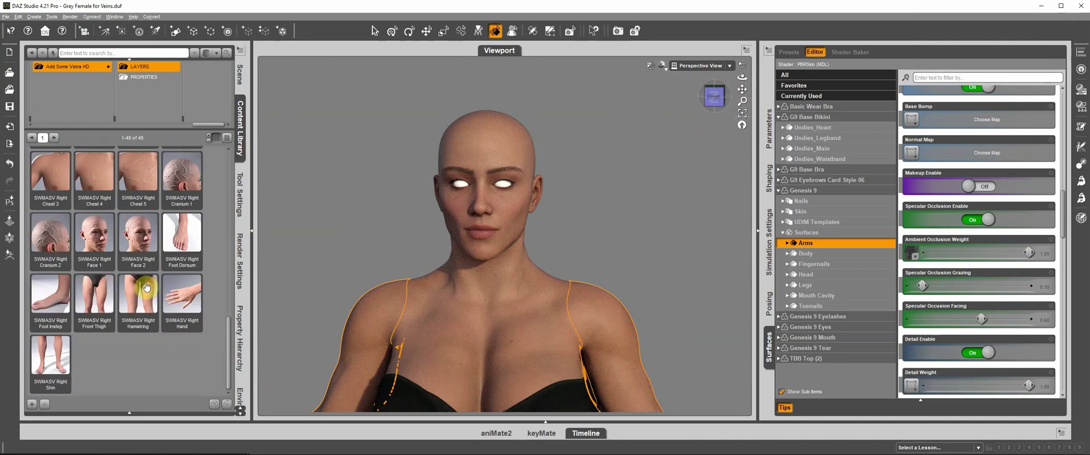
double_click(96, 242)
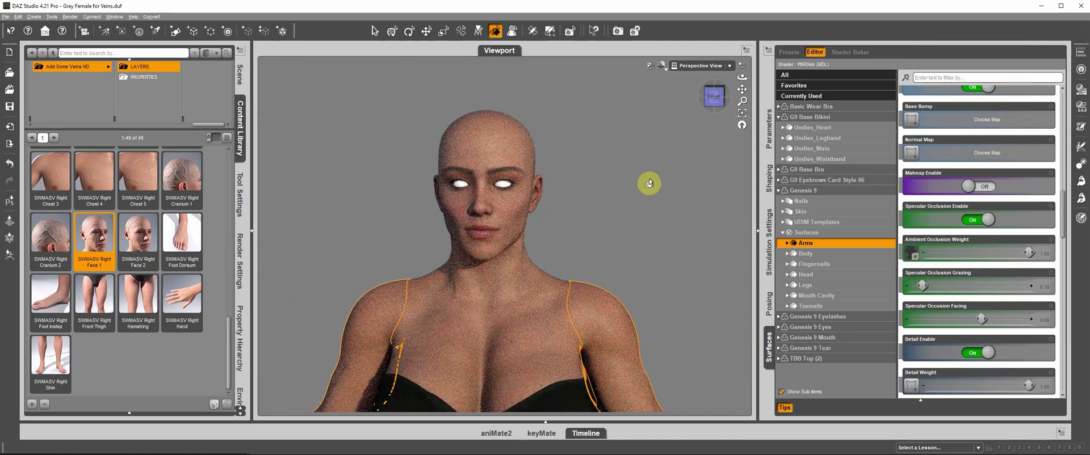
Apply the SWMASV Left Face 1 layer preset and frame the left side of the face up close
drag(709, 100, 529, 189)
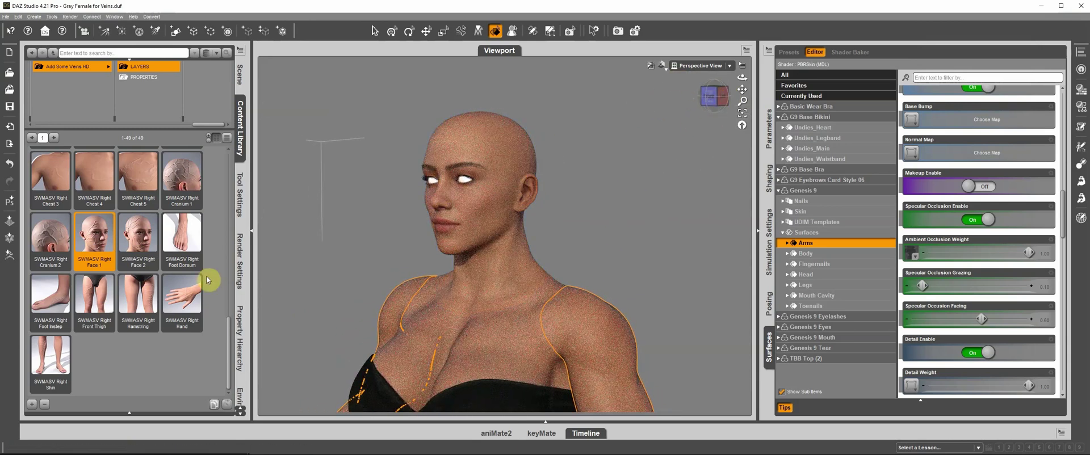
drag(229, 326, 237, 239)
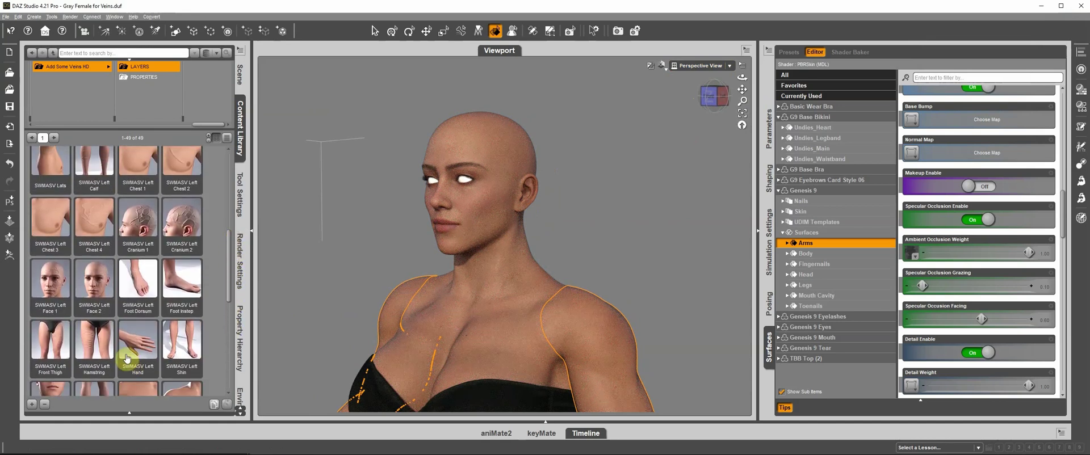
click(64, 282)
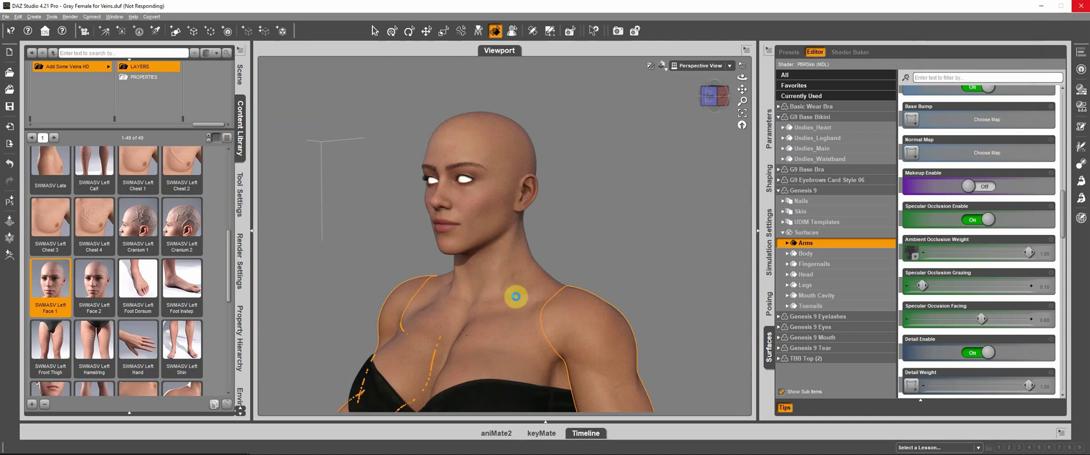
click(482, 292)
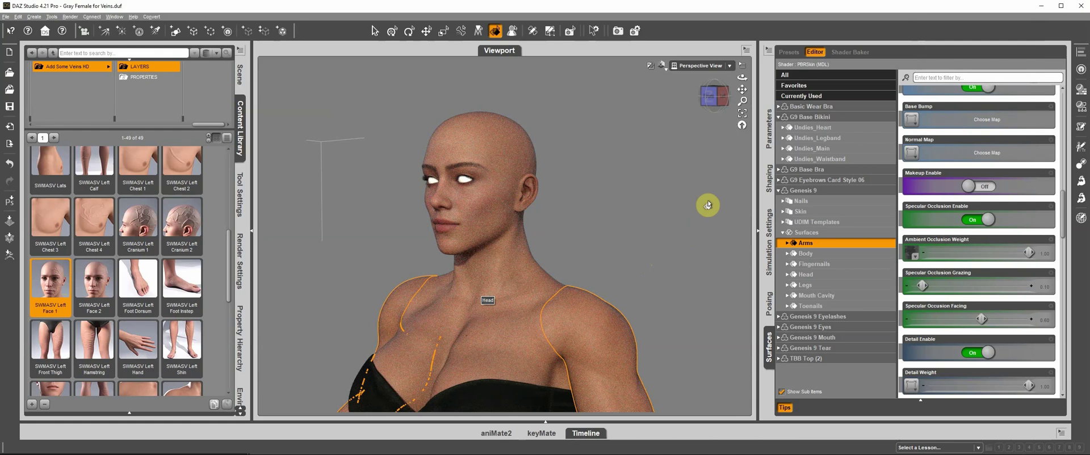
drag(727, 104, 738, 93)
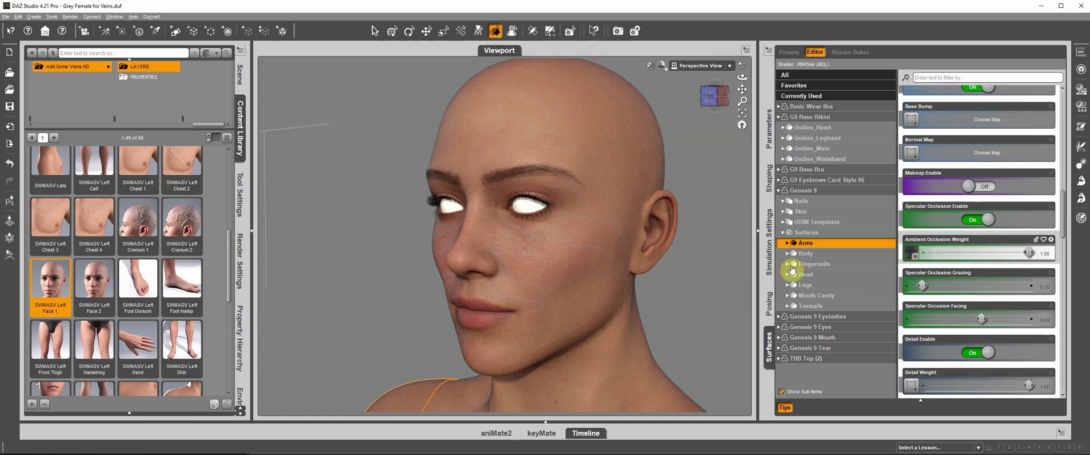
Set the Face Map 1 Left morph to 100% in Genesis 9's SWM Veins face parameters
click(769, 139)
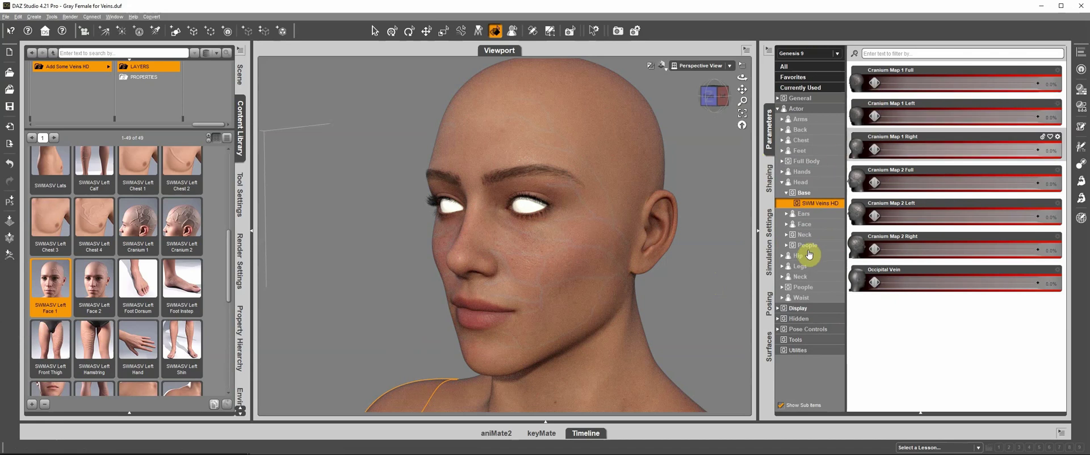
click(787, 226)
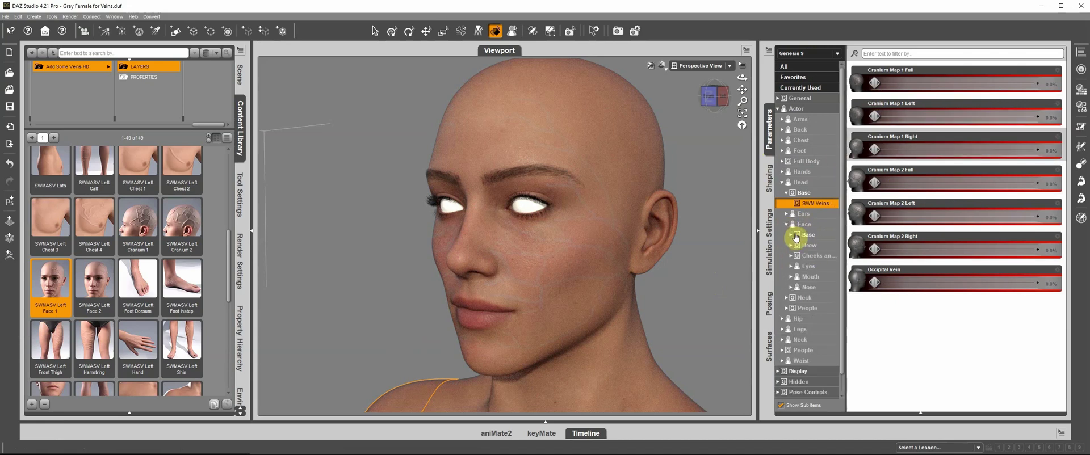
click(791, 235)
click(809, 246)
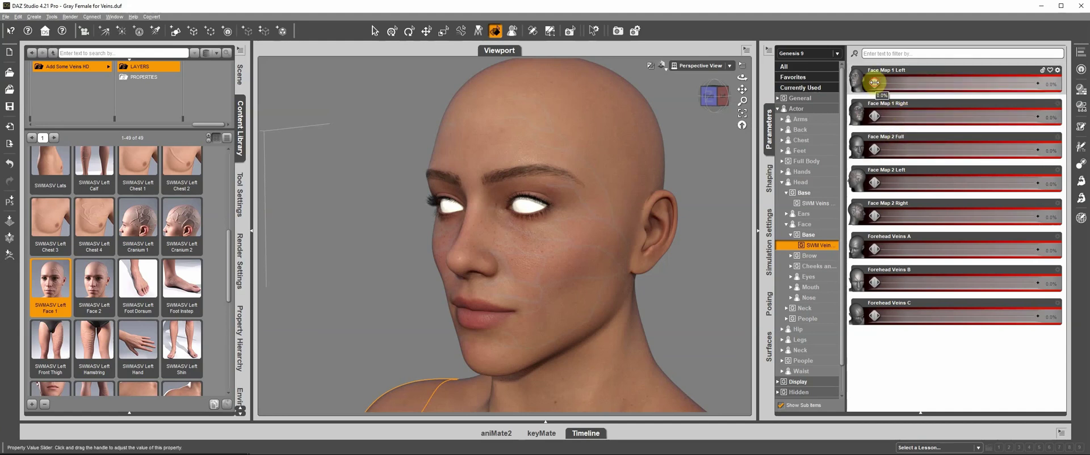
drag(874, 83, 1083, 85)
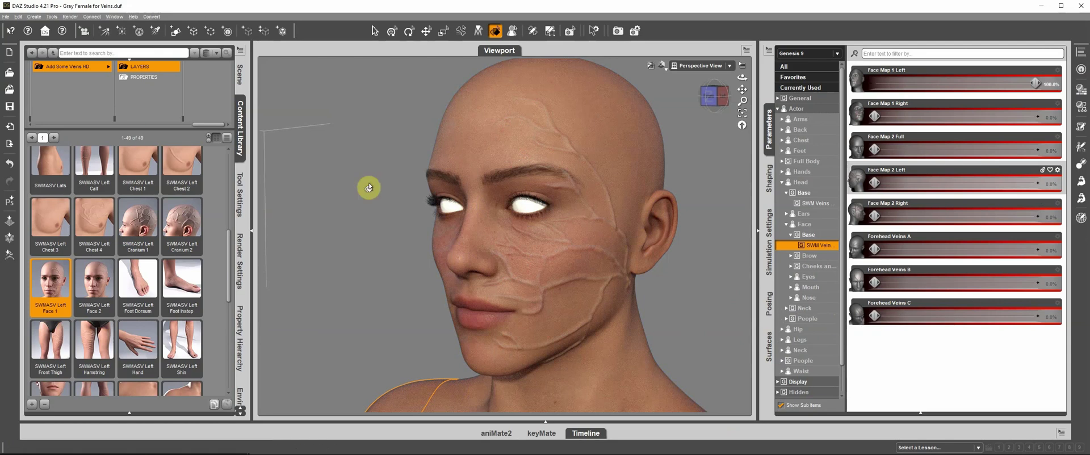
Select the Genesis 9 Head surface and show its Makeup settings
click(771, 345)
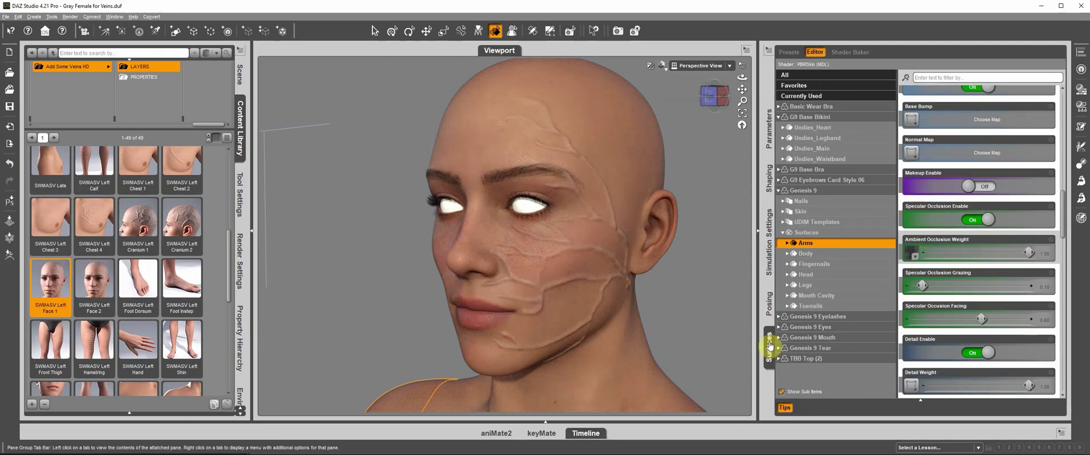
mouse_move(914, 261)
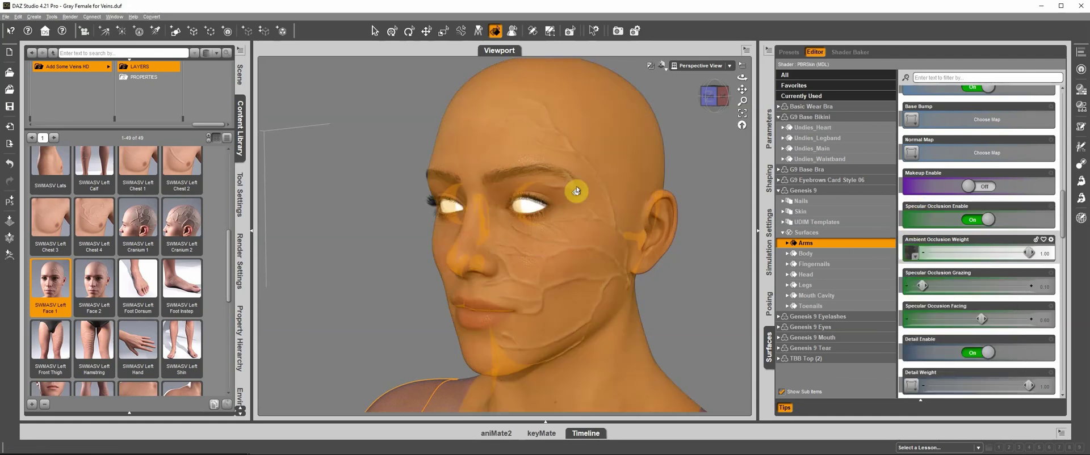
click(806, 274)
click(786, 275)
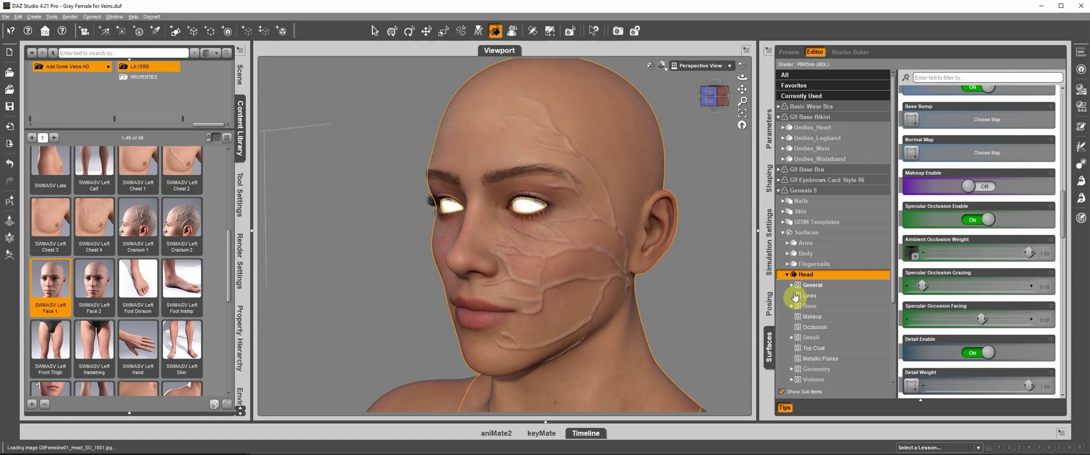
click(832, 318)
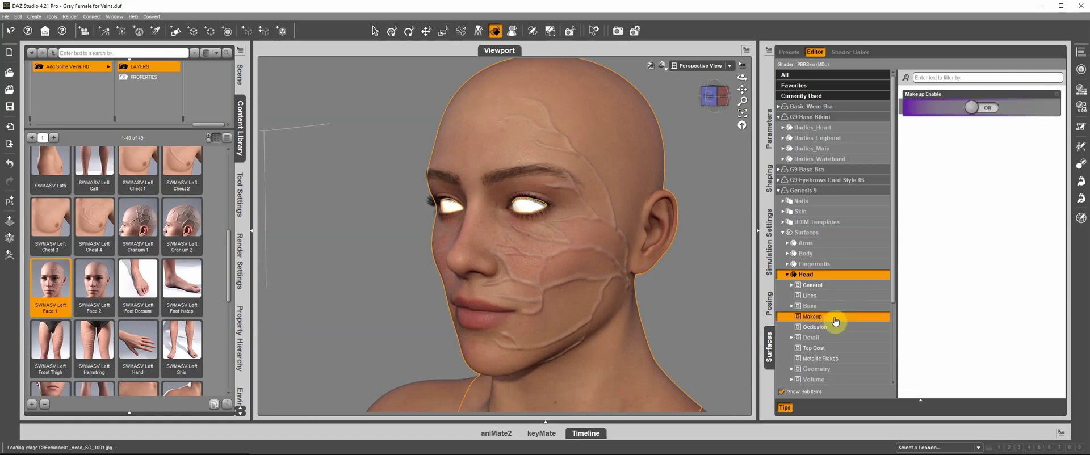
Show all properties of the Head surface and try Makeup Enable, switching it on and back off
click(809, 278)
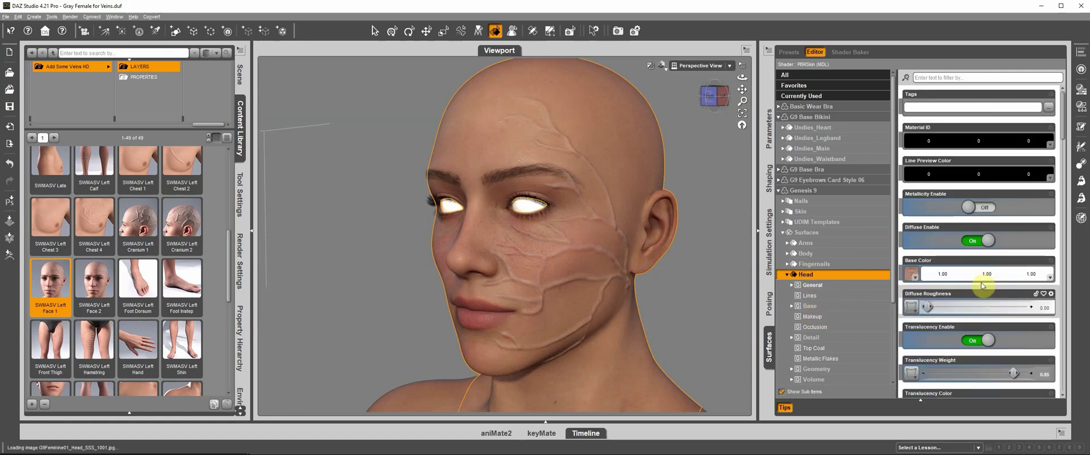
scroll(990, 281, down, 2)
scroll(990, 280, down, 15)
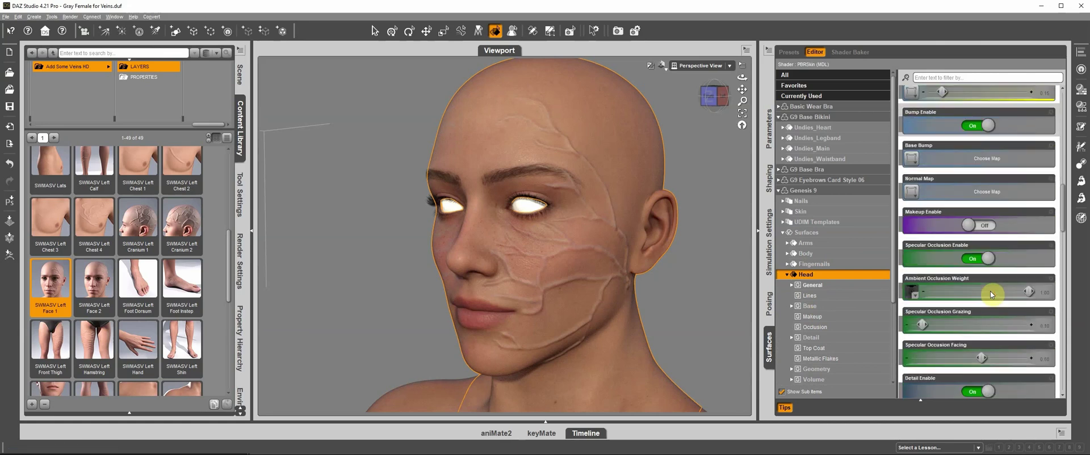
scroll(990, 293, down, 4)
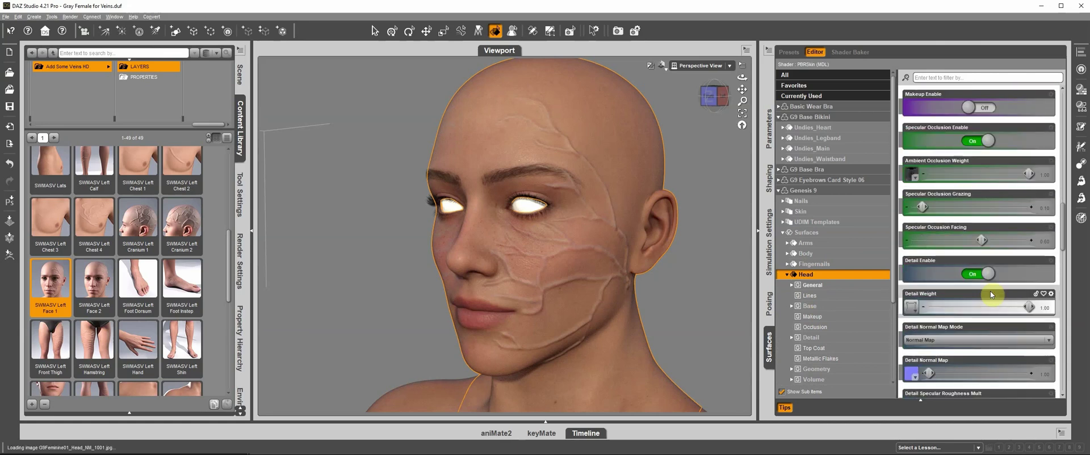
scroll(991, 293, up, 4)
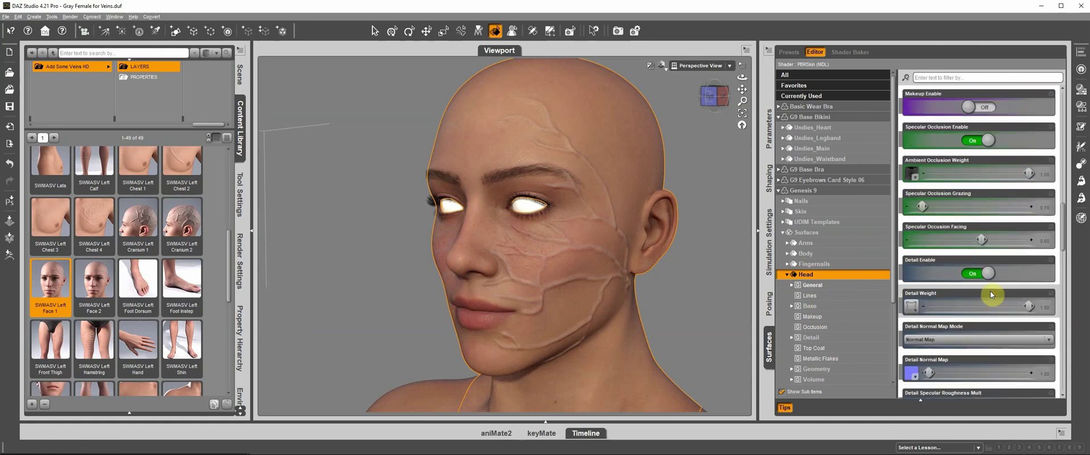
scroll(991, 292, up, 1)
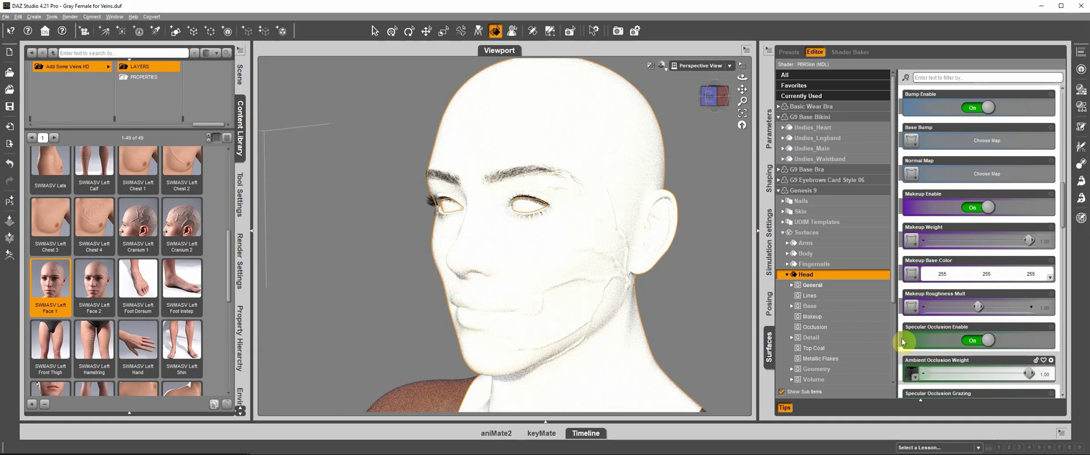
click(973, 209)
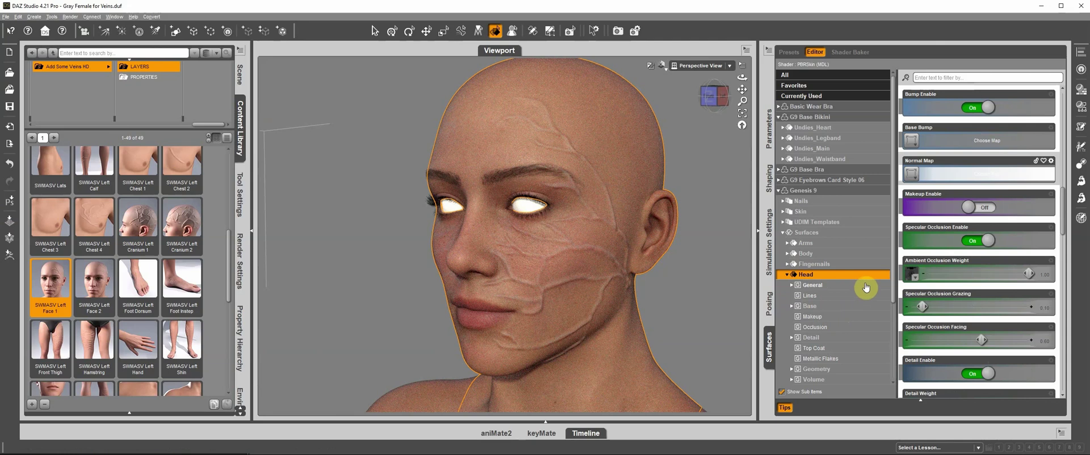
Set the top vein color layer of the Head surface's Base Color image to red (255, 0, 0) in the Layered Image Editor
scroll(1050, 193, up, 10)
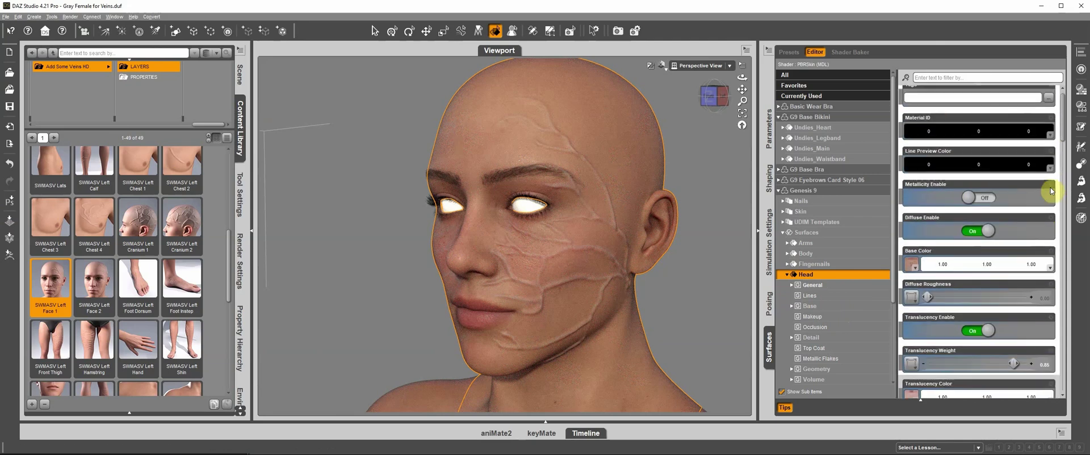
scroll(1050, 191, up, 1)
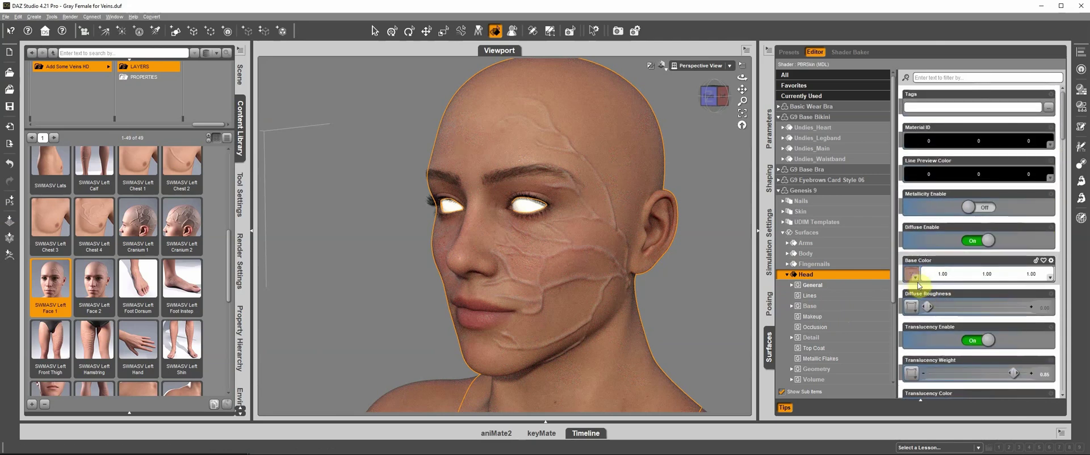
mouse_move(918, 284)
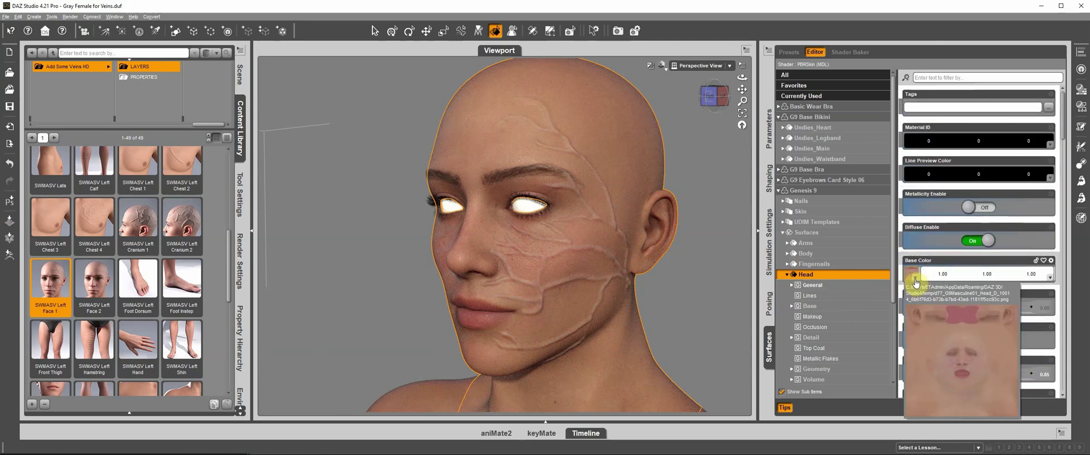
click(915, 282)
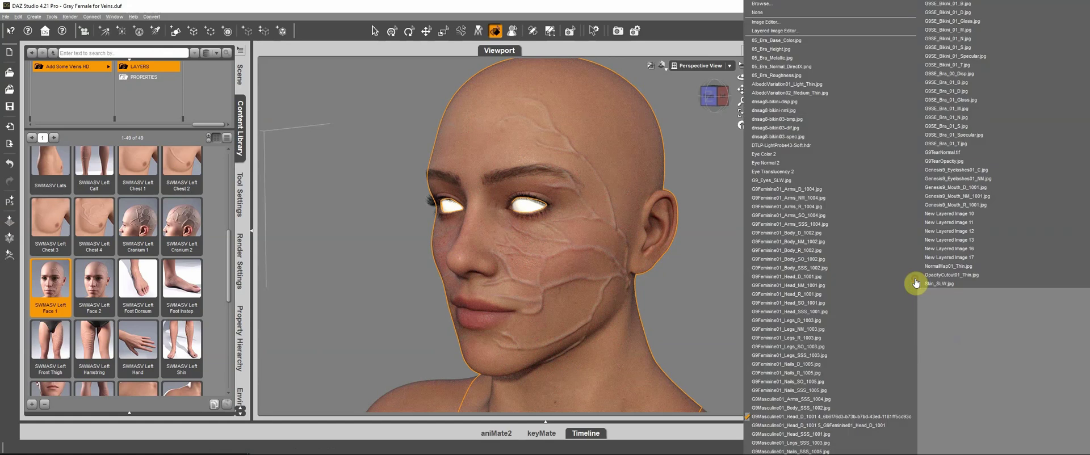
click(776, 33)
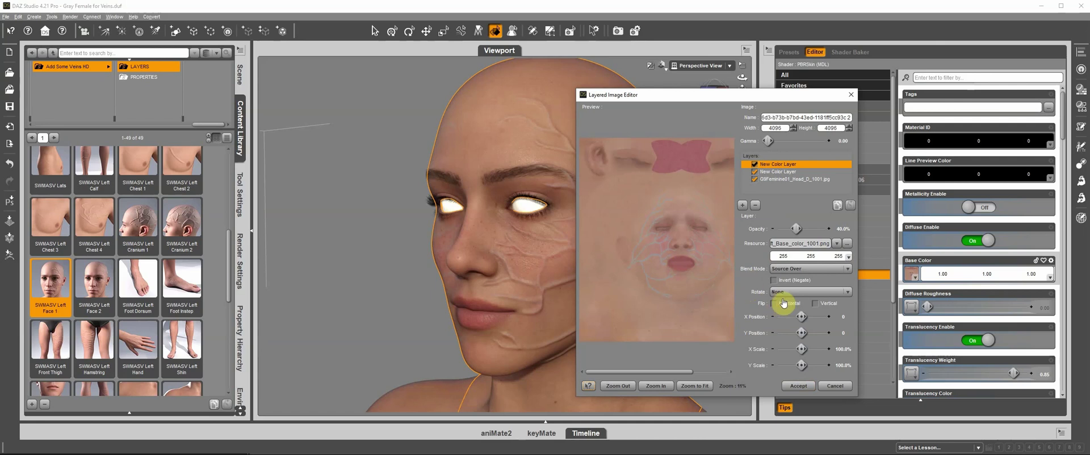
click(820, 261)
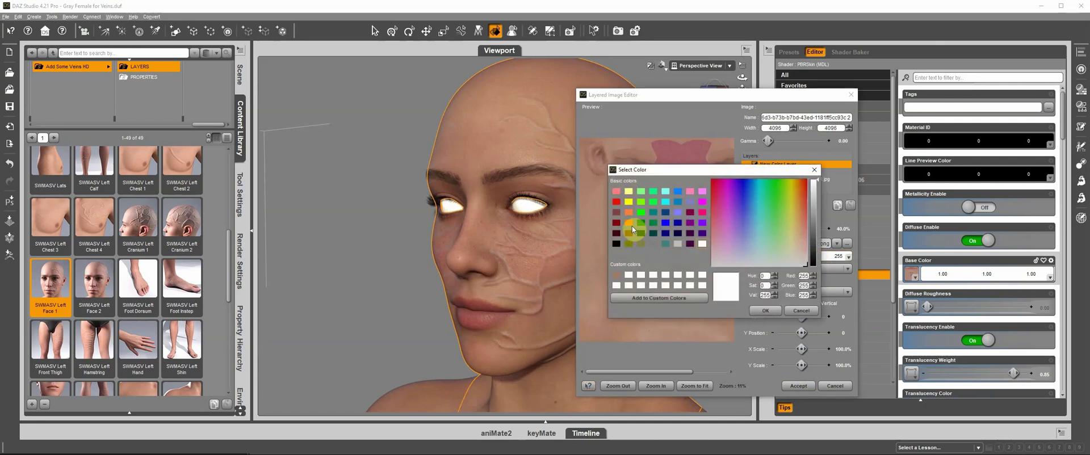
click(615, 202)
click(760, 311)
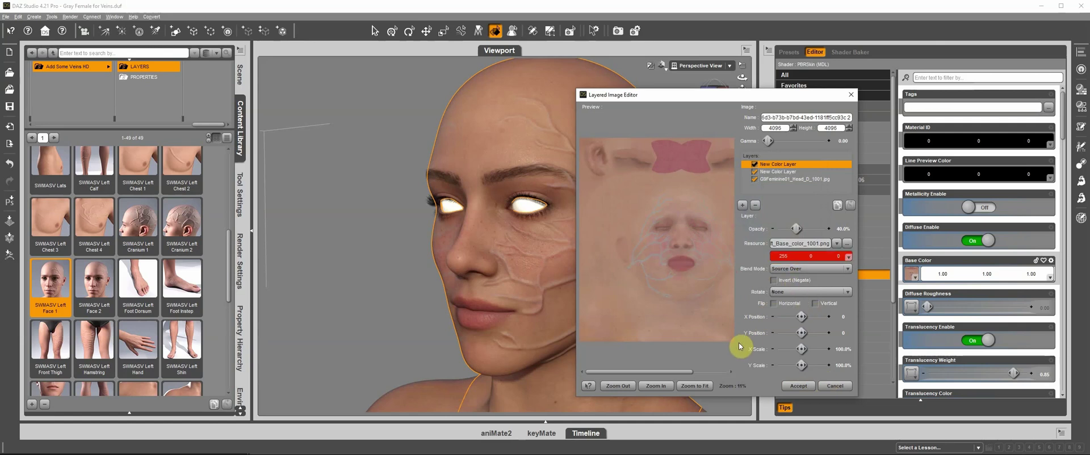
click(799, 387)
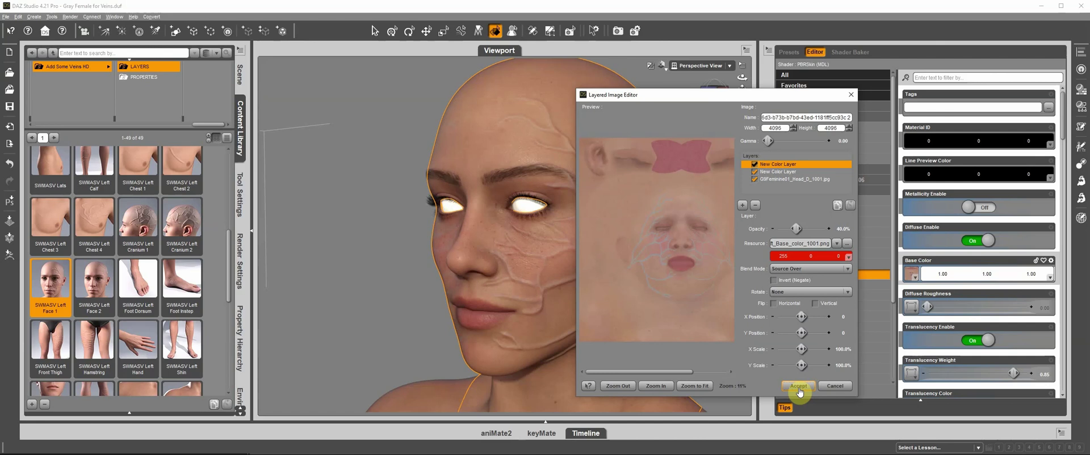
click(799, 390)
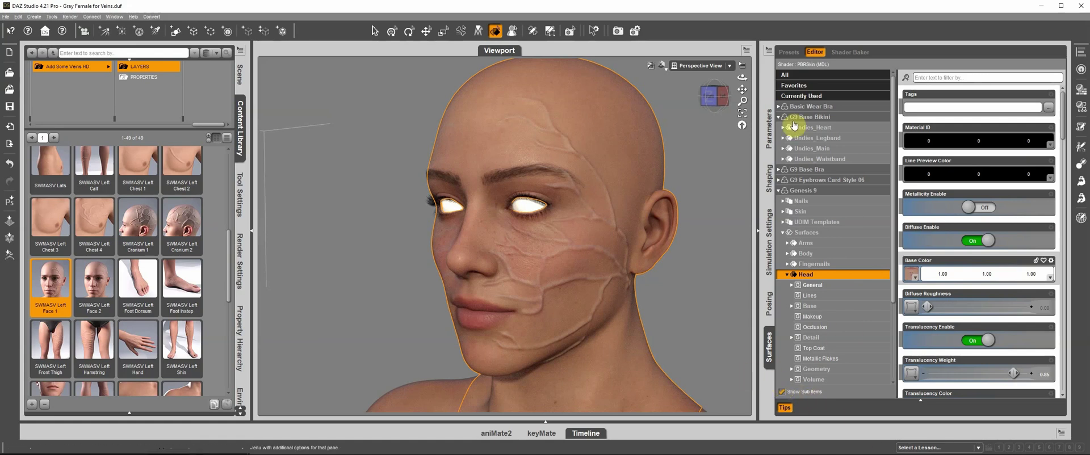
Reopen the Base Color layered image and raise the top vein layer's opacity to 100%
click(913, 276)
click(770, 31)
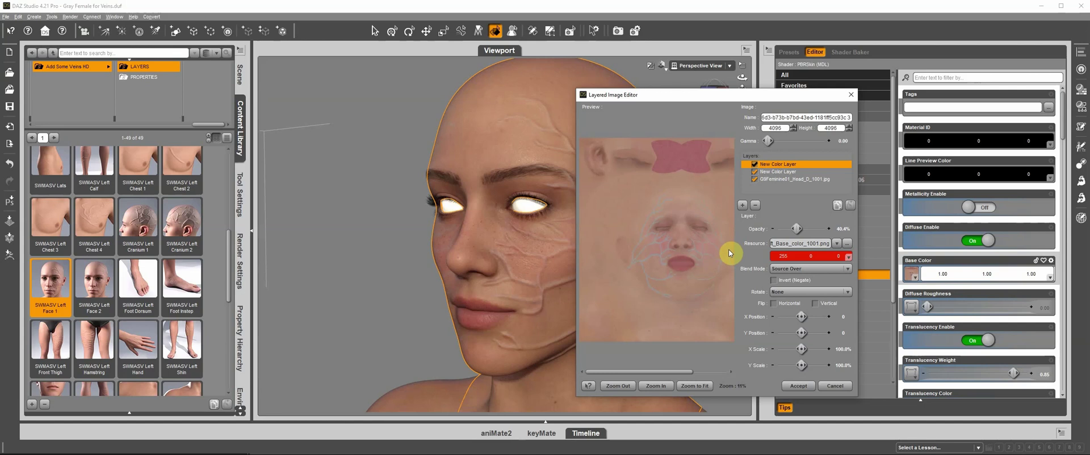
key(End)
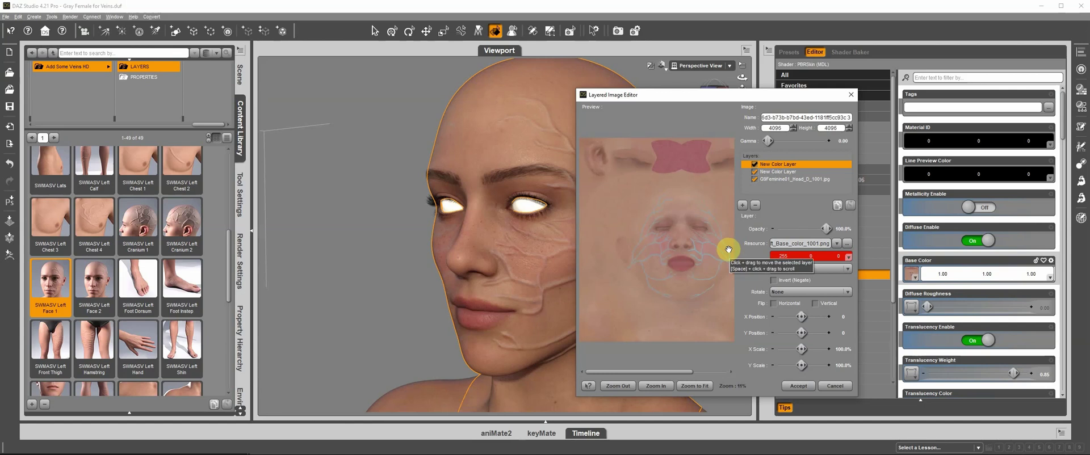
click(799, 389)
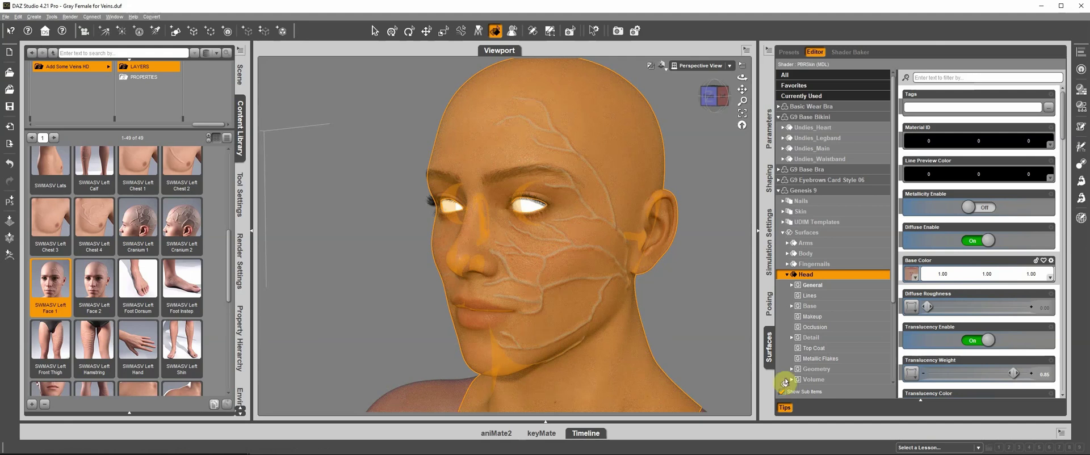
Apply the G9 Feminine Skin 01 MAT preset and zero all vein morphs with SWMASV All Veins Zeroed
scroll(977, 398, down, 1)
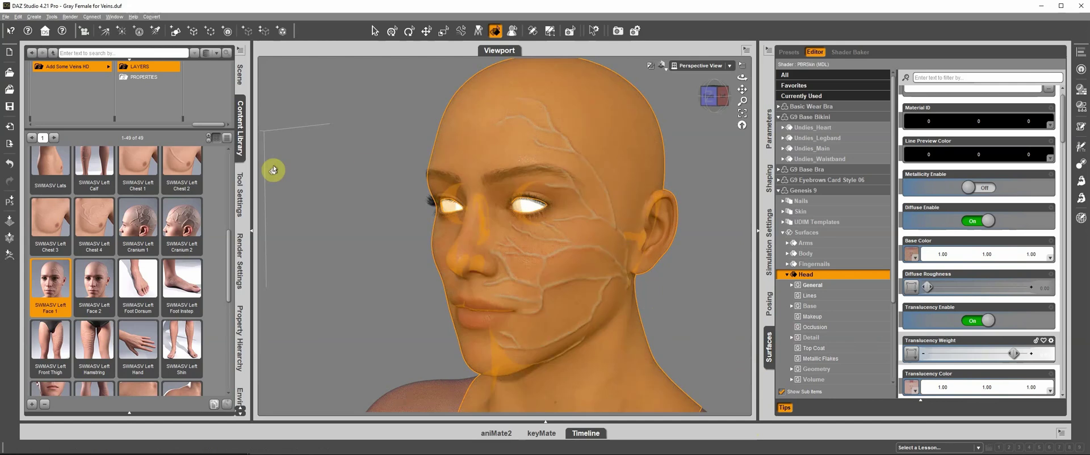
click(146, 79)
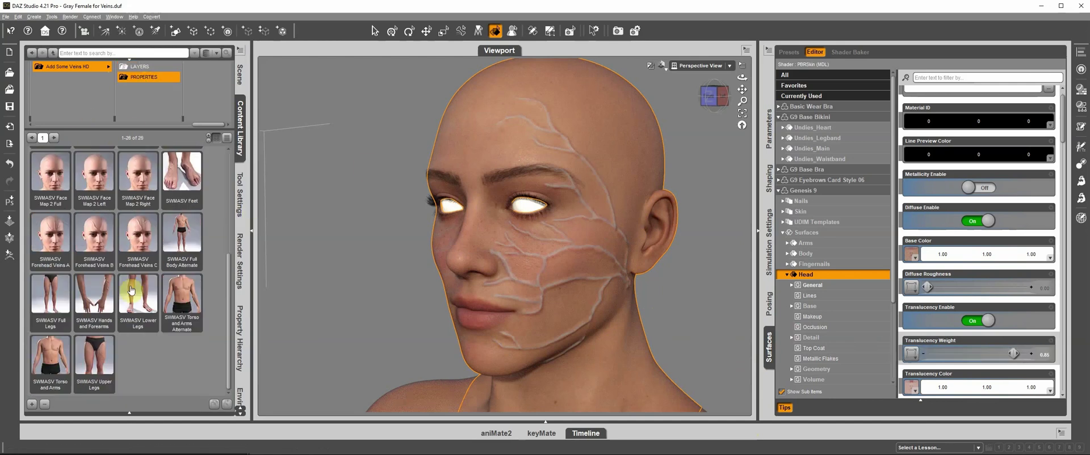
click(71, 68)
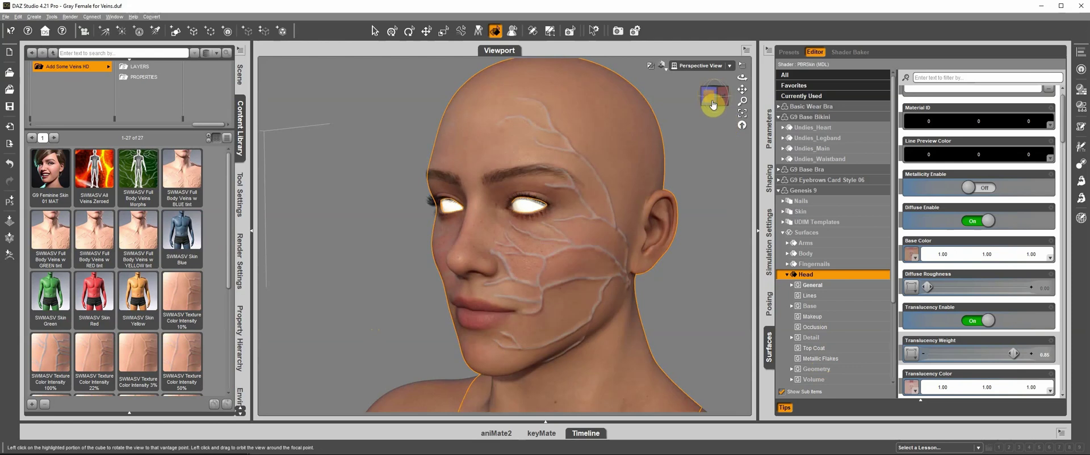
drag(735, 112, 709, 97)
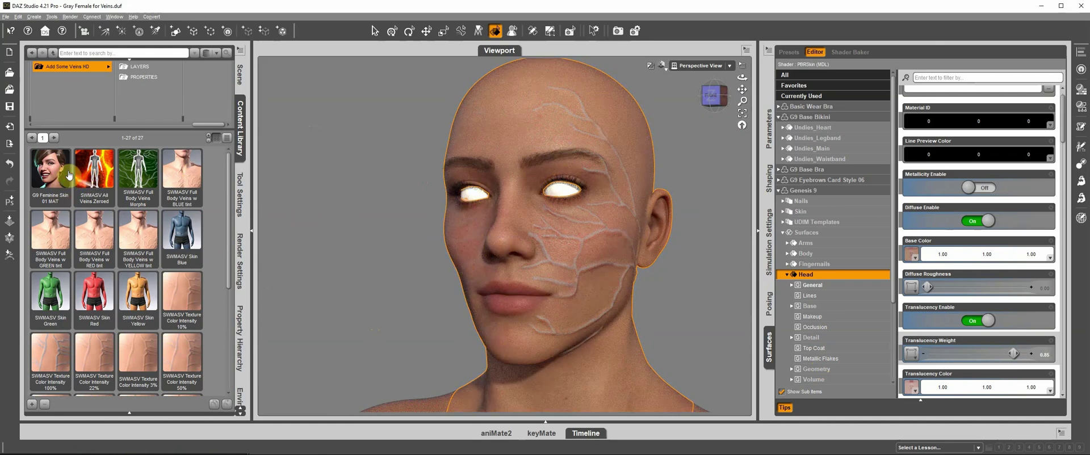
mouse_move(52, 174)
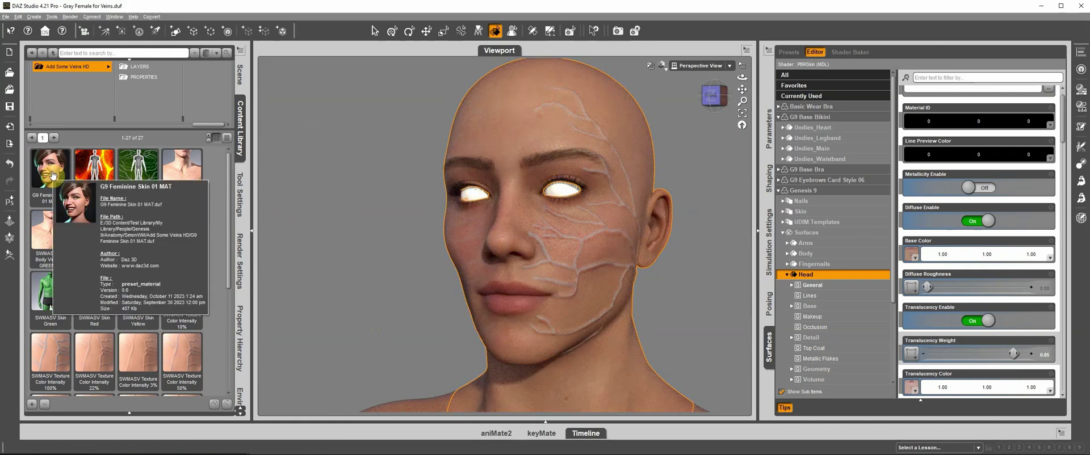
click(53, 174)
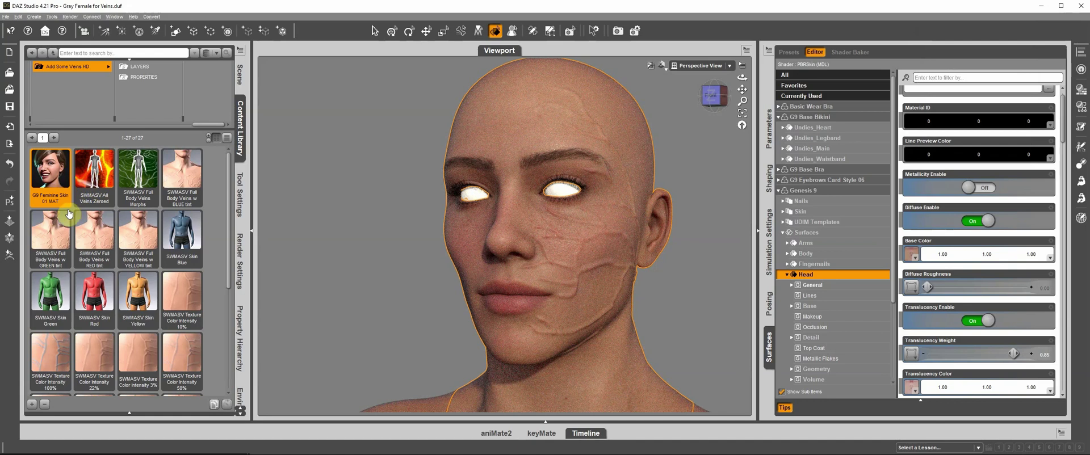
double_click(99, 171)
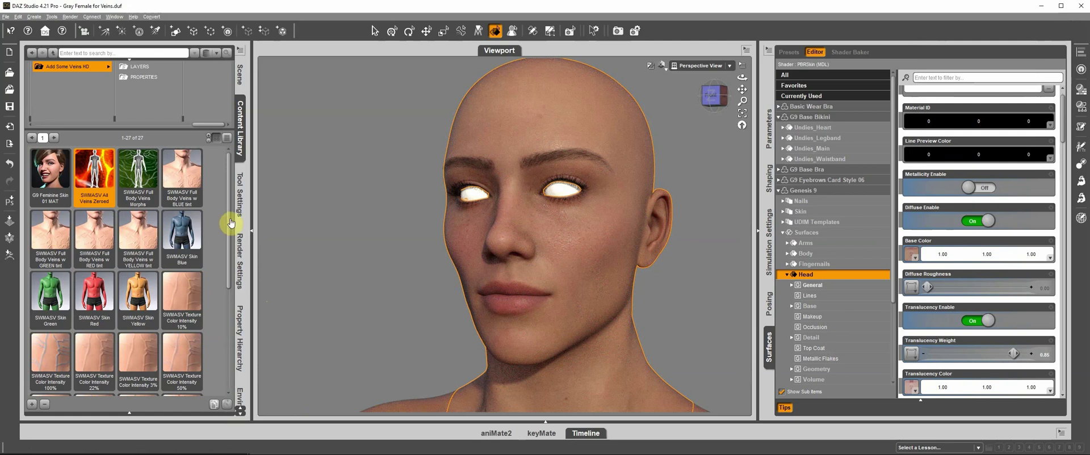
Apply the SWMASV Face Map 1 Left properties preset and turn the view toward the left side of the face
click(143, 77)
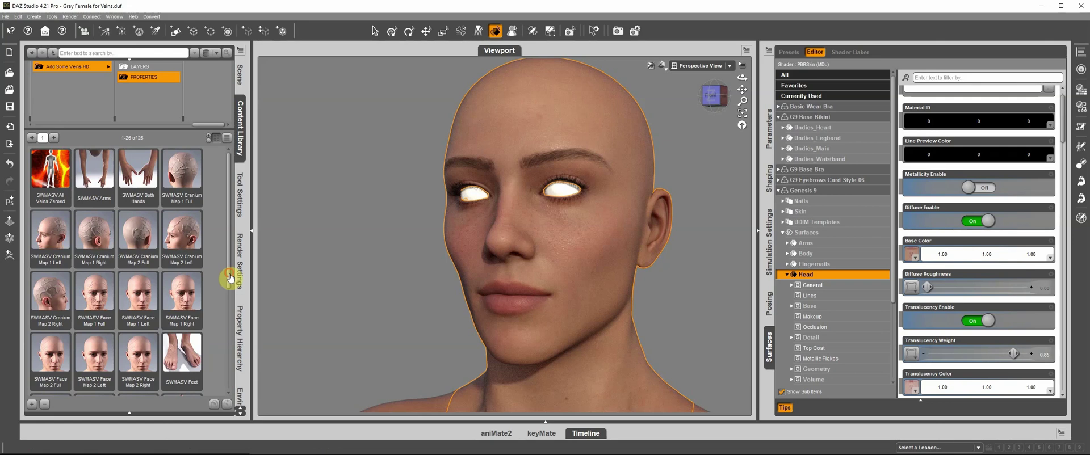
scroll(227, 278, down, 1)
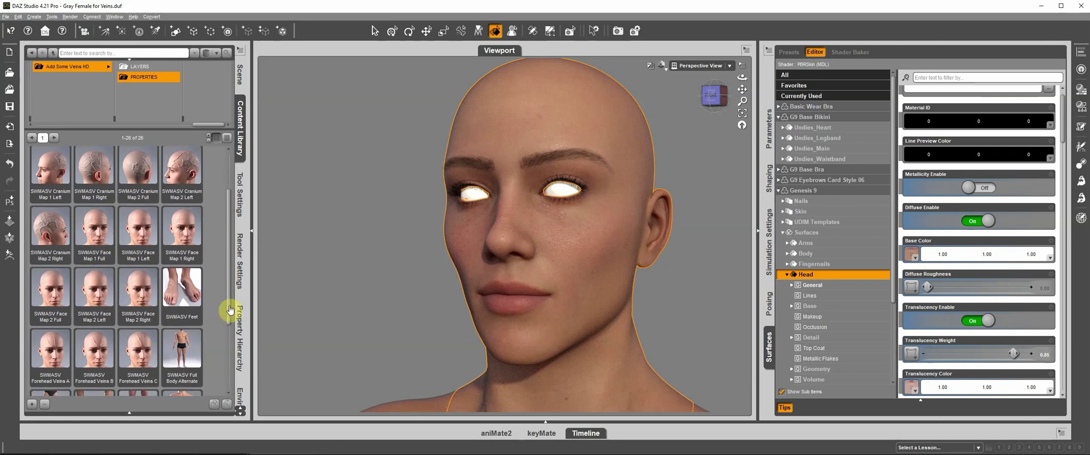
drag(230, 311, 225, 284)
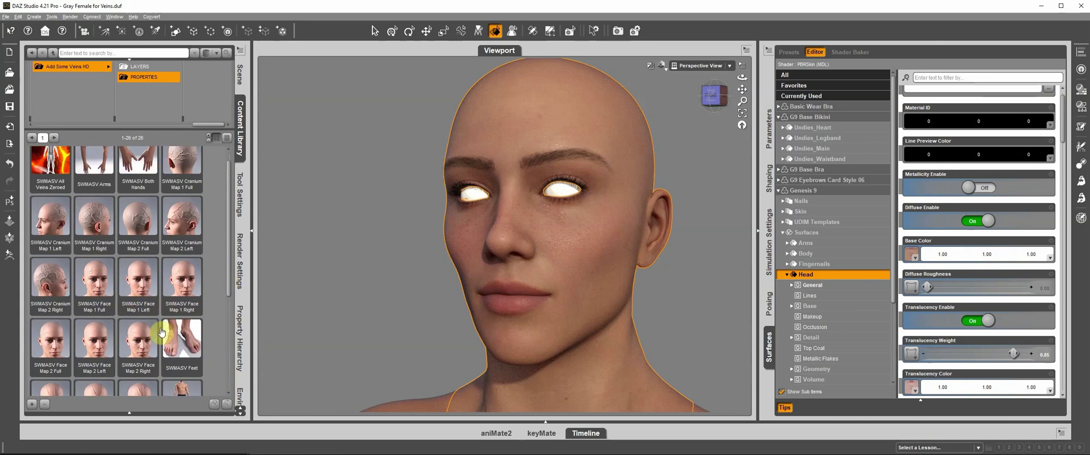
click(148, 288)
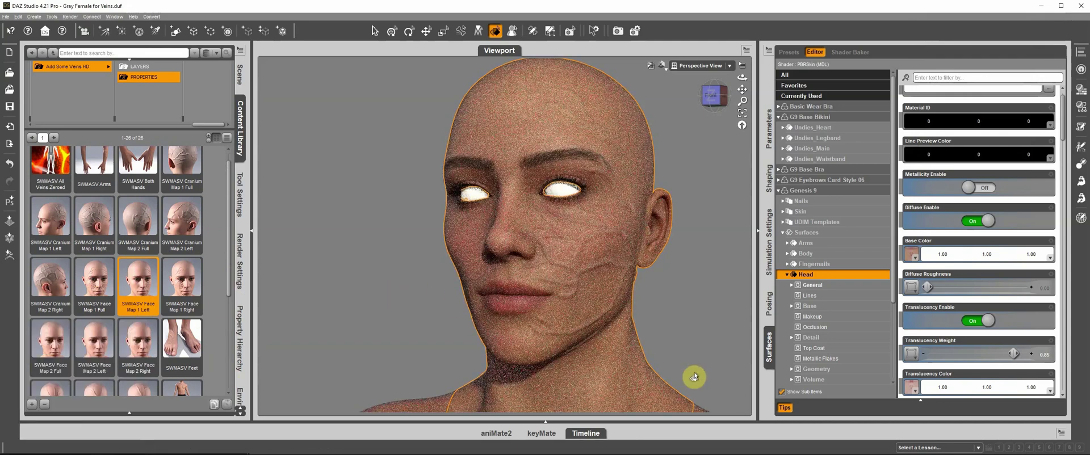
drag(721, 100, 713, 139)
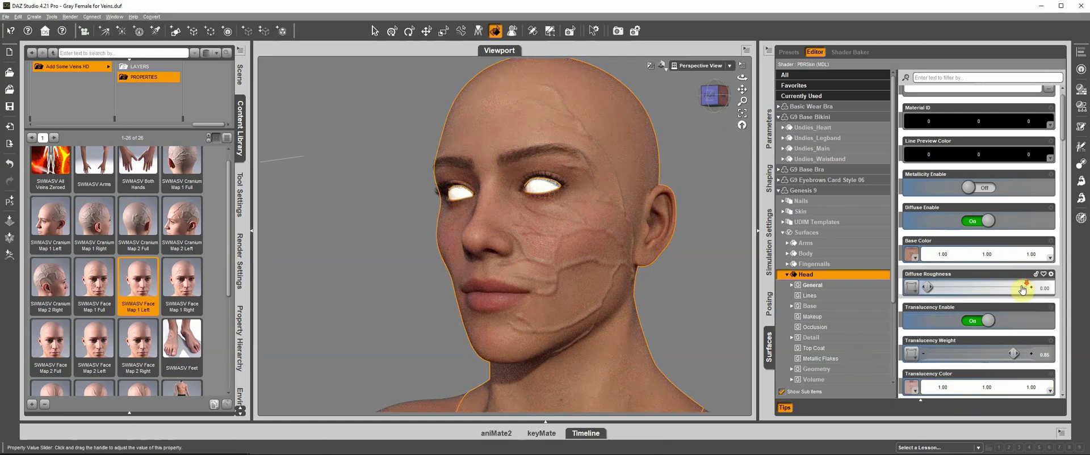
Try the Head surface's Makeup Weight at 1.00, then lower it to about 0.80
scroll(1016, 292, down, 10)
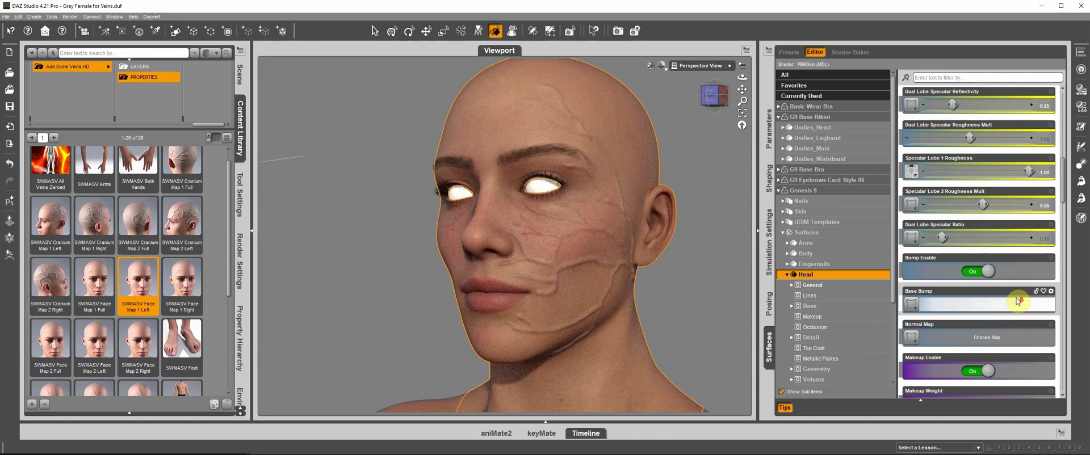
scroll(1019, 295, down, 10)
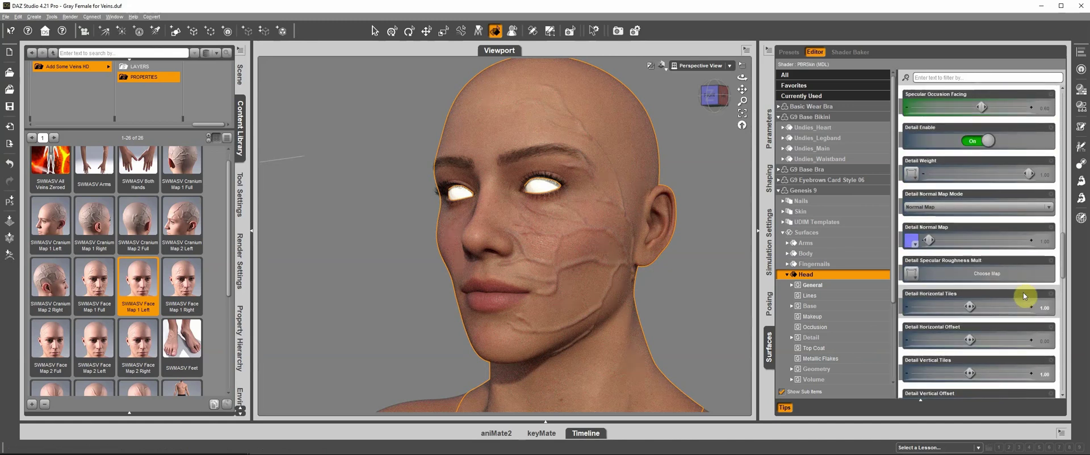
scroll(1024, 295, up, 3)
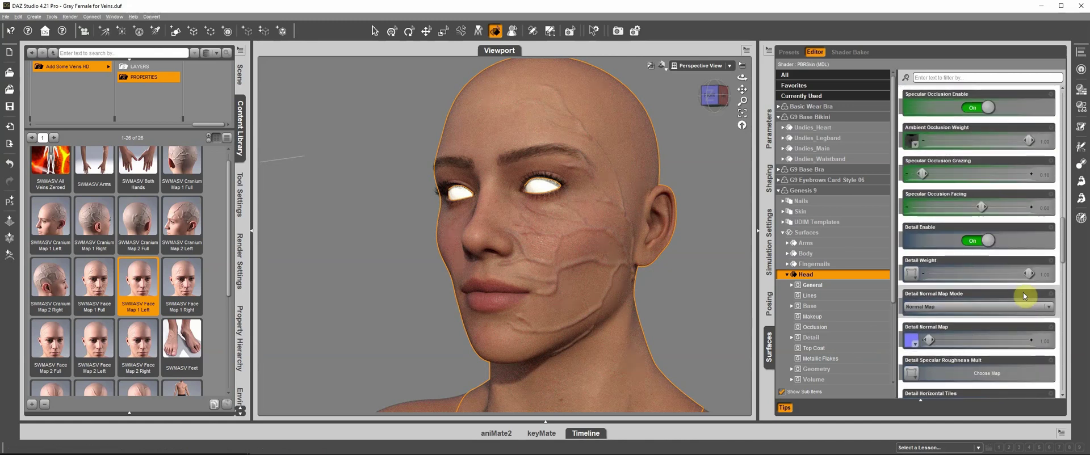
scroll(1023, 295, up, 10)
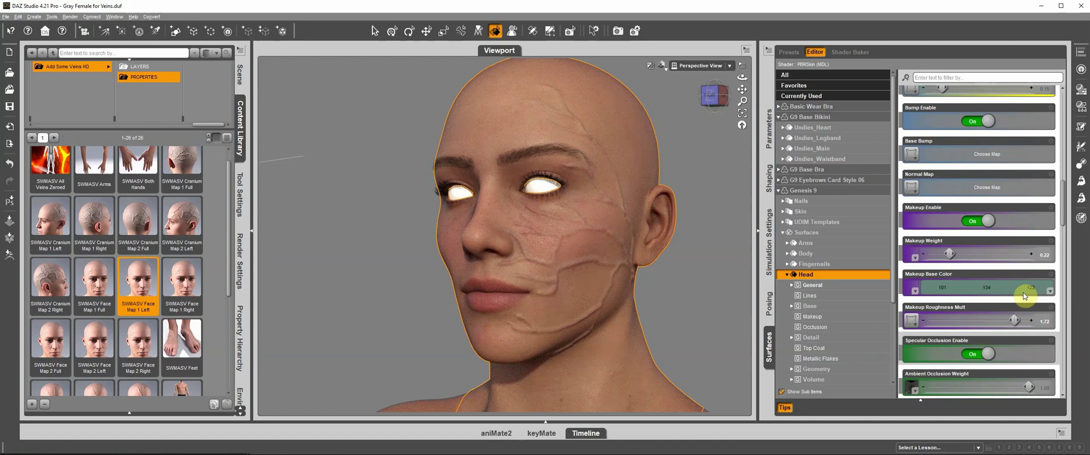
scroll(1023, 295, down, 3)
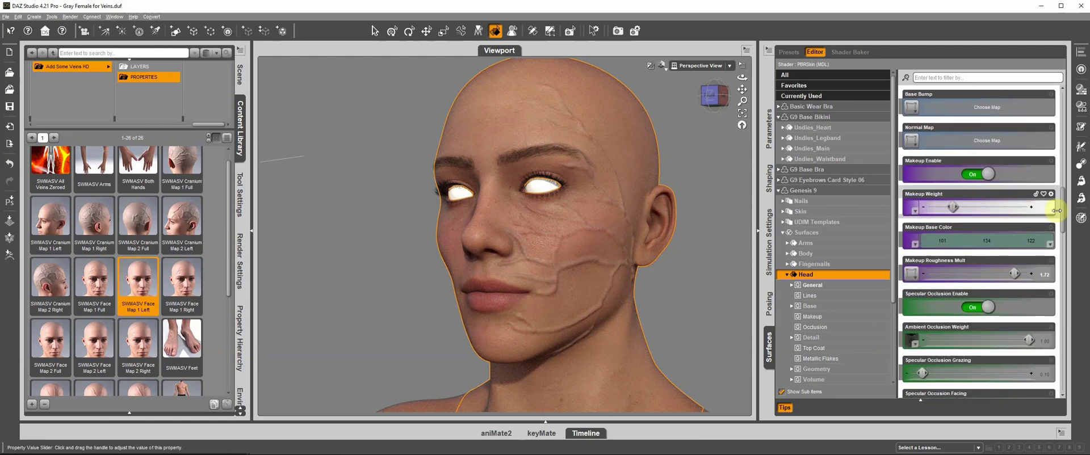
drag(1056, 211, 1062, 219)
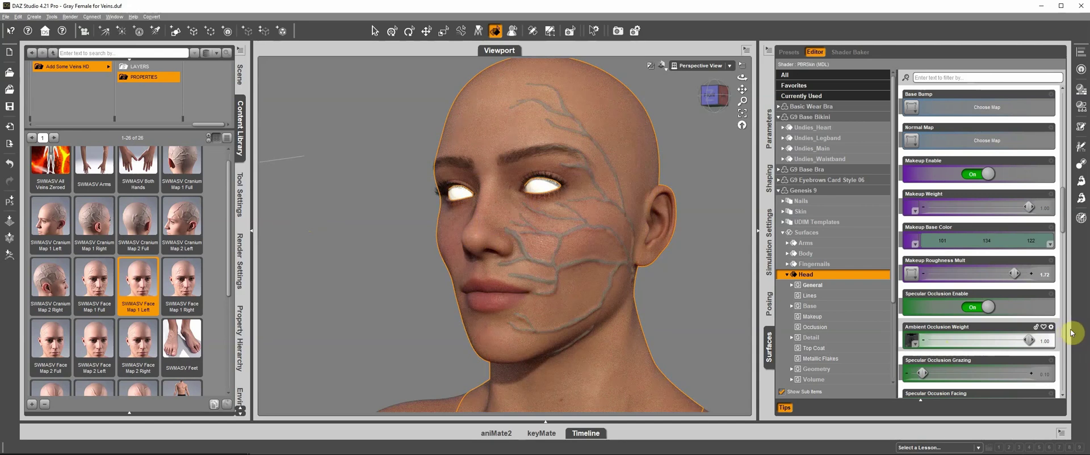
drag(1022, 206, 1009, 207)
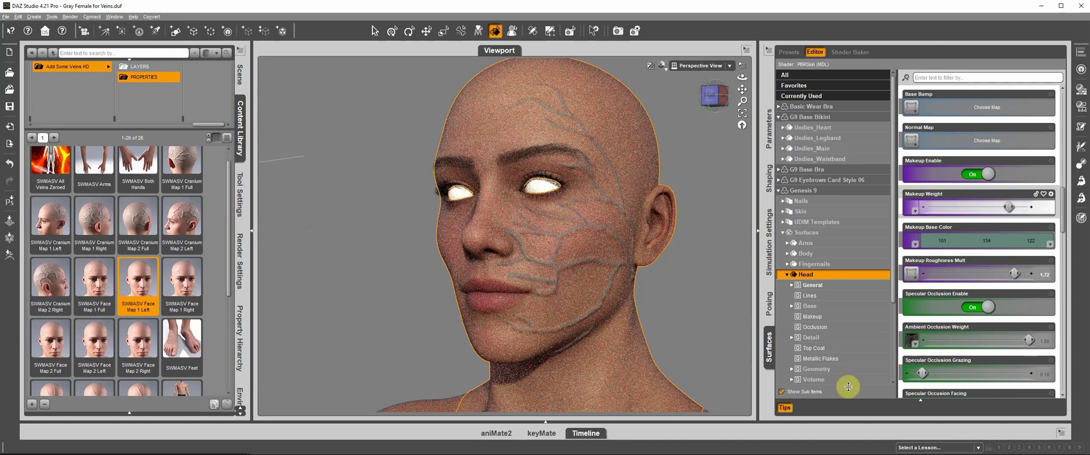
Change the Head surface's Makeup Base Color to a bright turquoise, about 83, 195, 197
click(1002, 245)
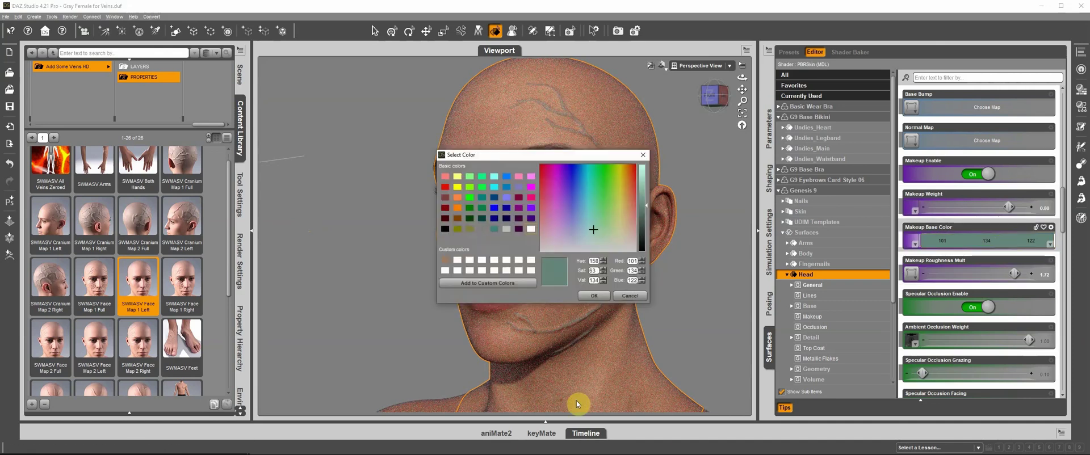
drag(594, 231, 644, 184)
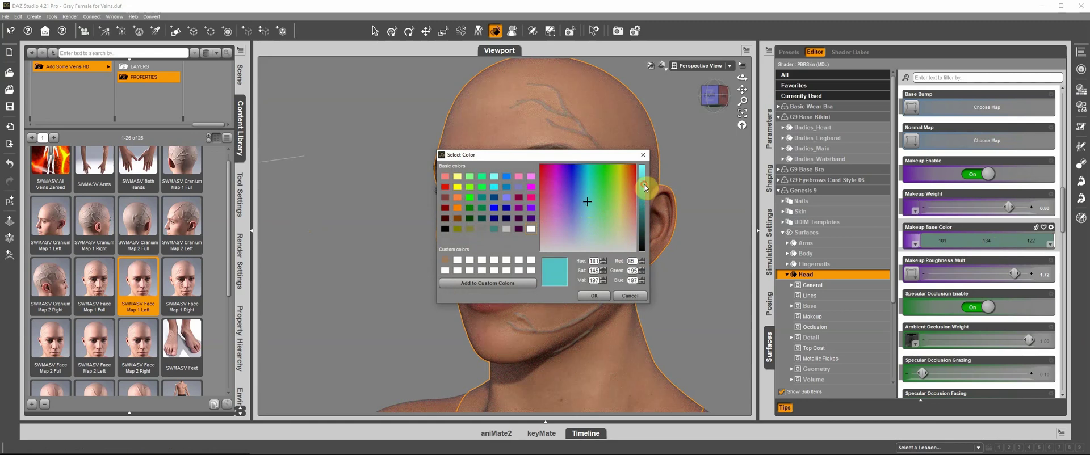
click(595, 295)
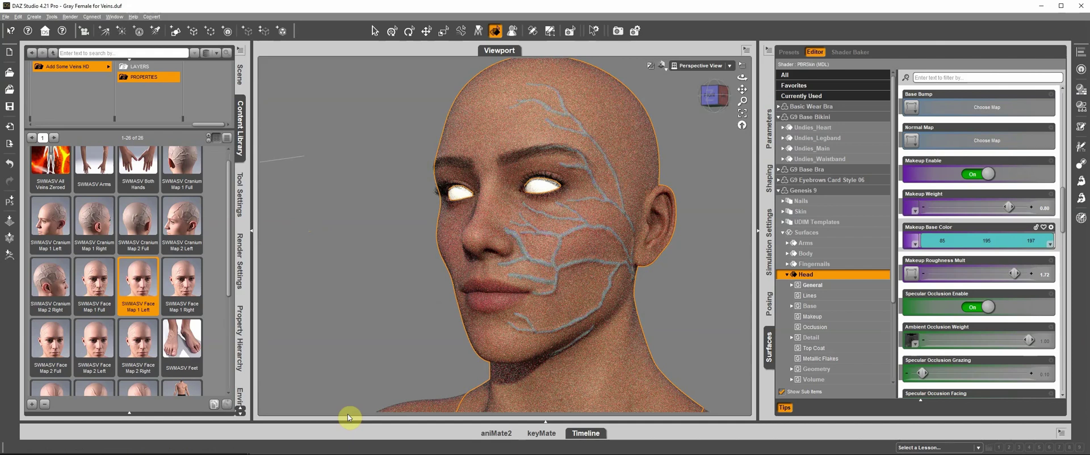
drag(712, 121, 713, 102)
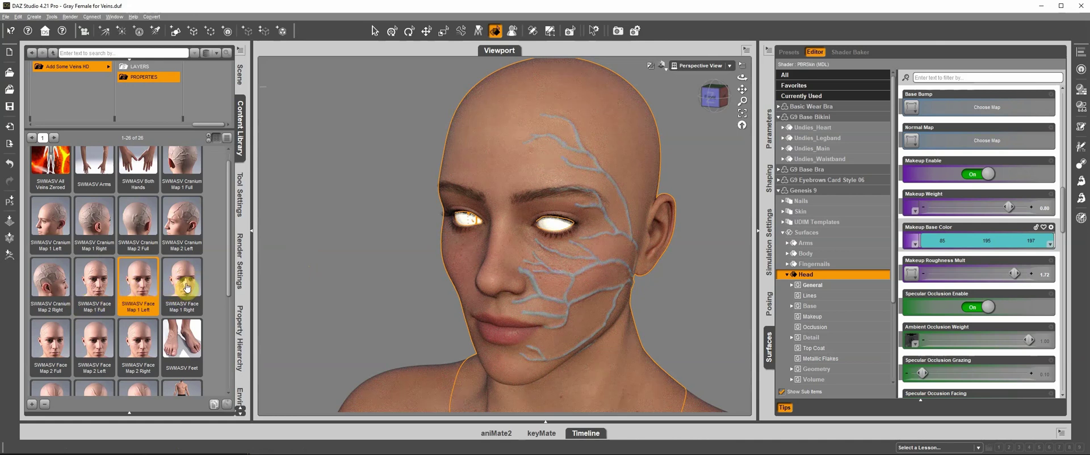
Apply the SWMASV Face Map 1 Right properties preset and turn the view toward the right side of the face
mouse_move(187, 288)
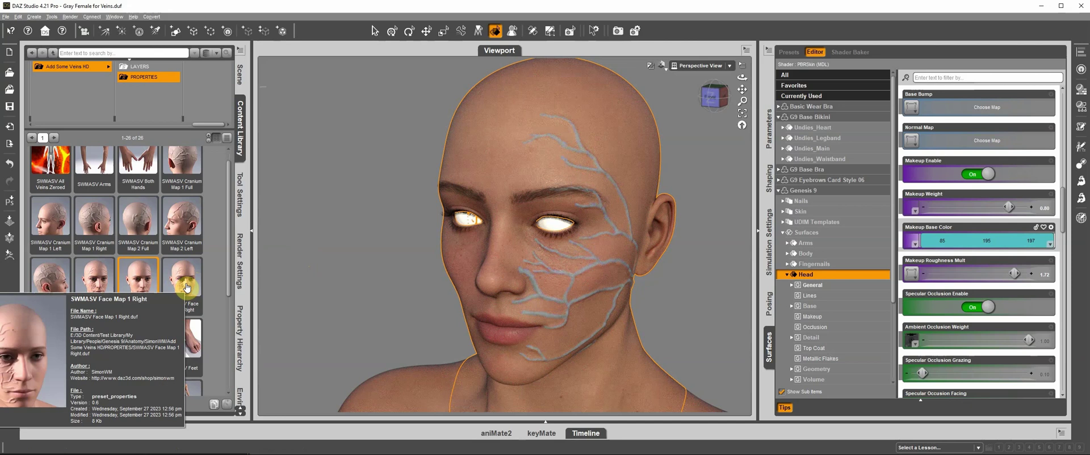
double_click(186, 284)
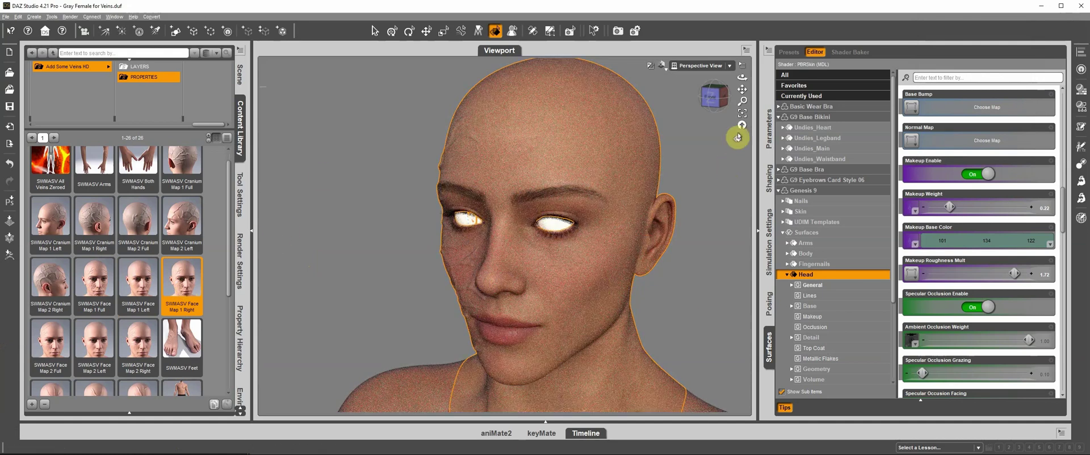
mouse_move(716, 99)
mouse_down()
mouse_move(723, 90)
mouse_move(706, 97)
mouse_up()
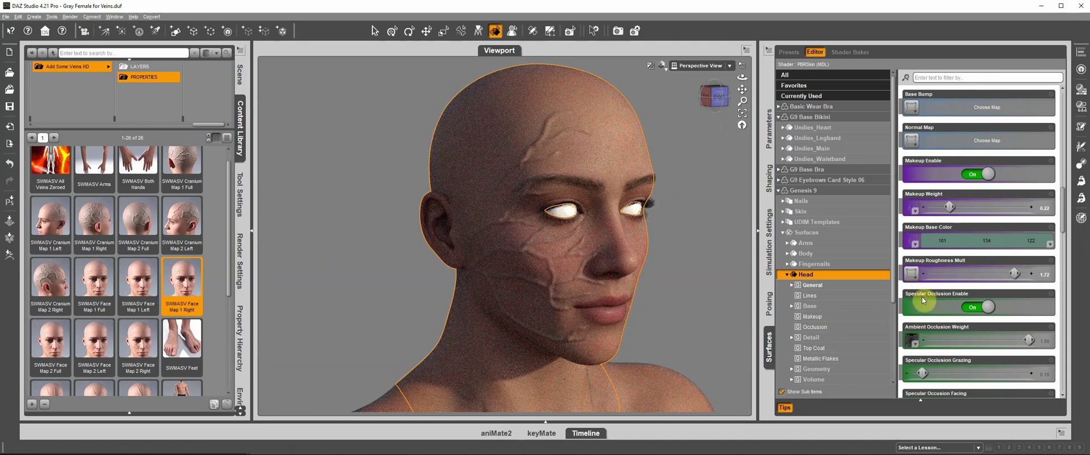
mouse_move(716, 99)
mouse_down()
mouse_move(700, 97)
mouse_move(723, 97)
mouse_up()
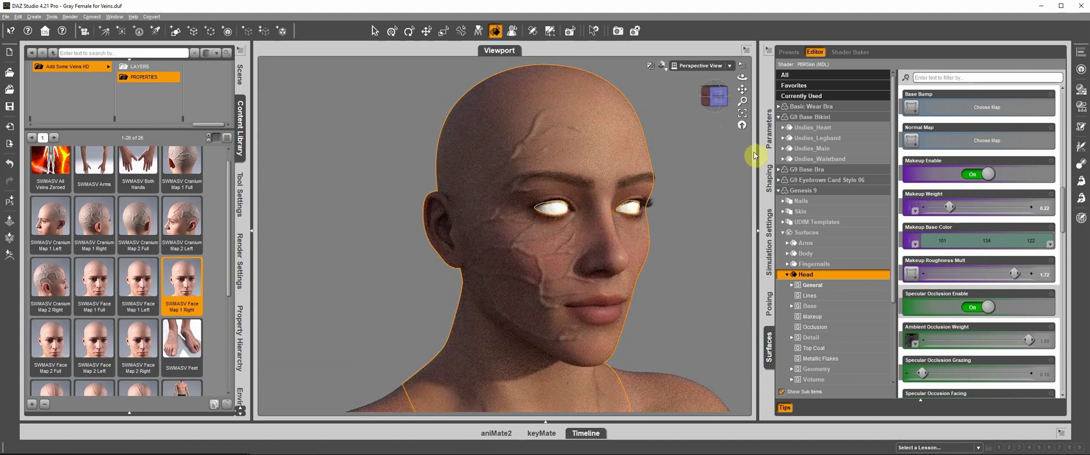
Select the Arms surface and the leg surface in turn on the figure to examine how the body's surface zones are divided
drag(742, 101, 741, 164)
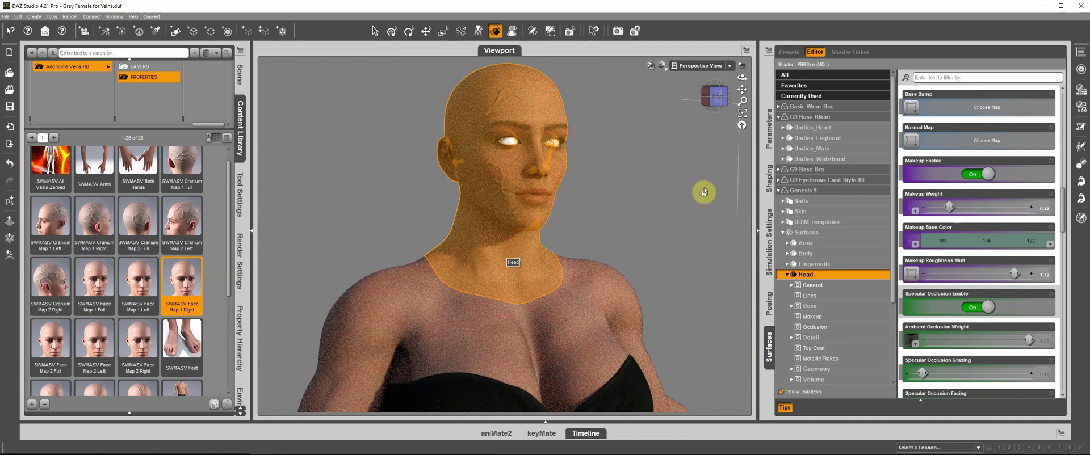
drag(744, 99, 737, 97)
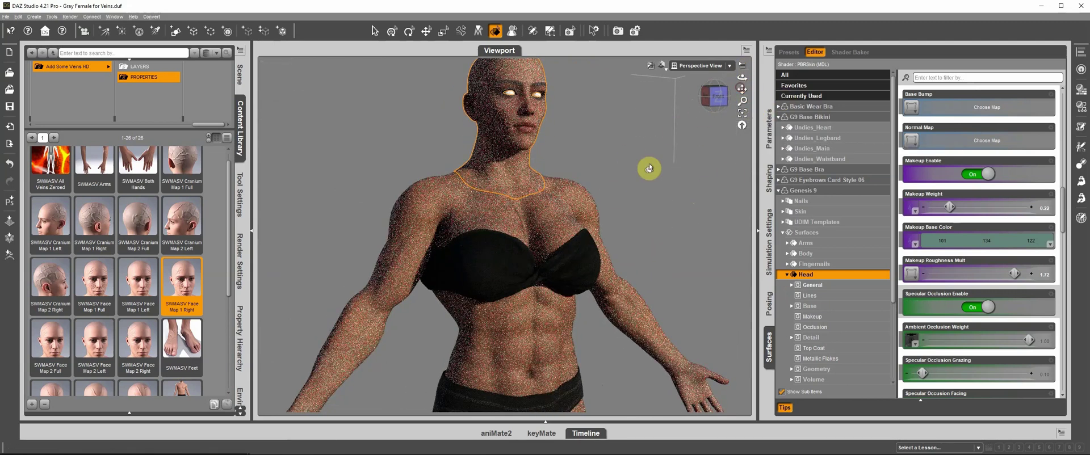
click(519, 213)
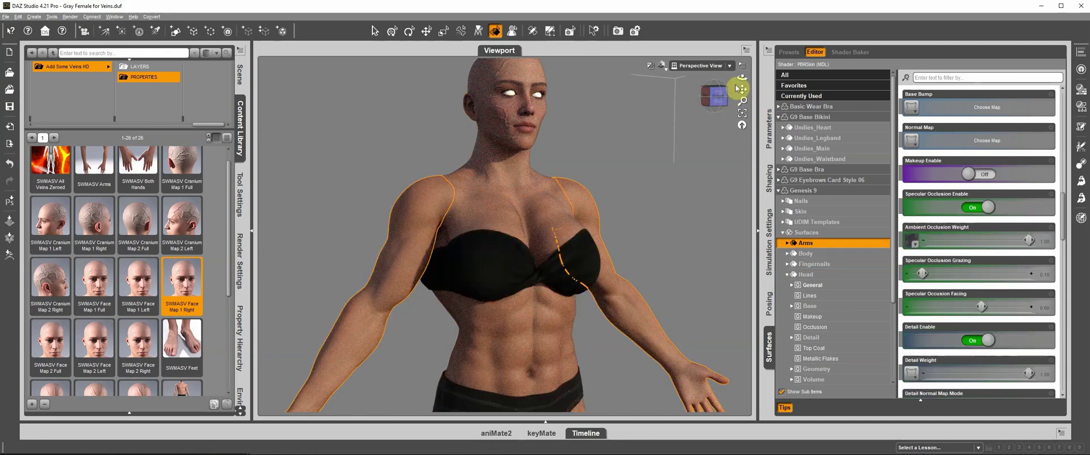
drag(738, 89, 741, 89)
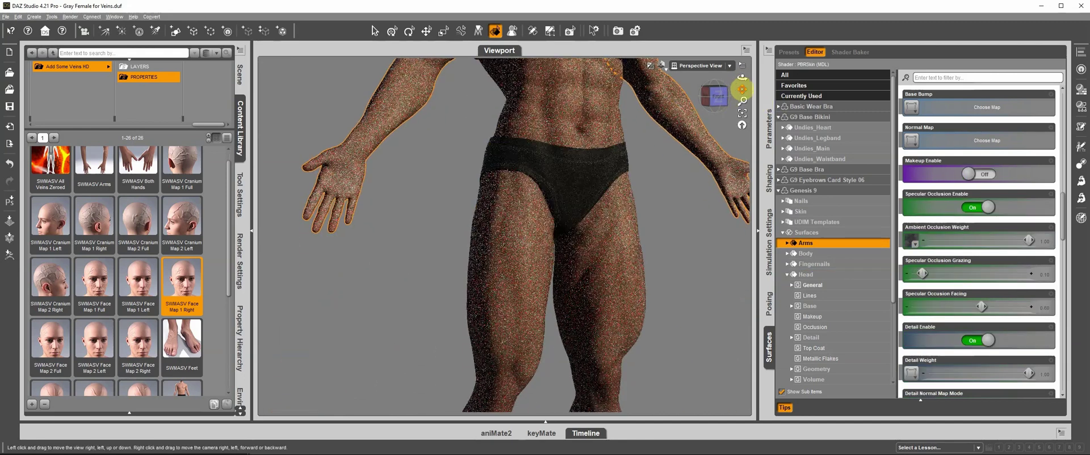
click(533, 272)
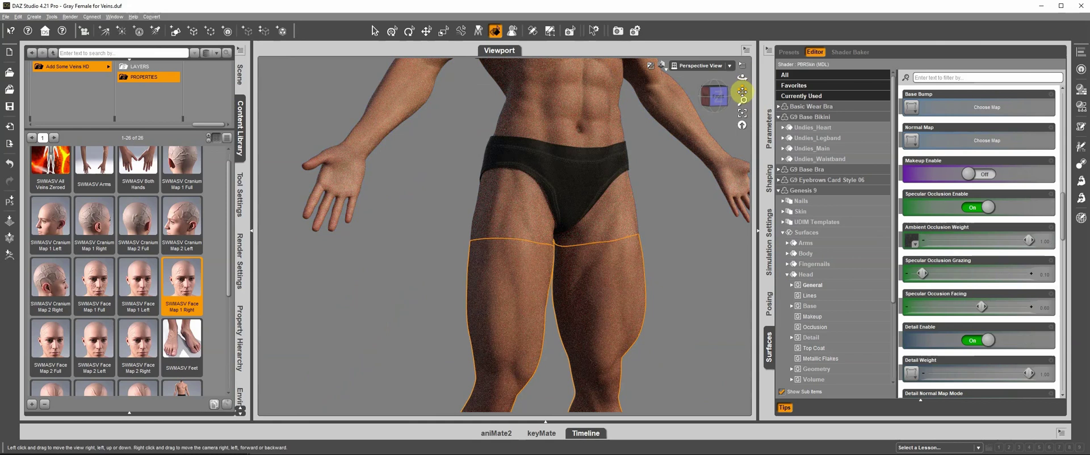
drag(742, 90, 742, 90)
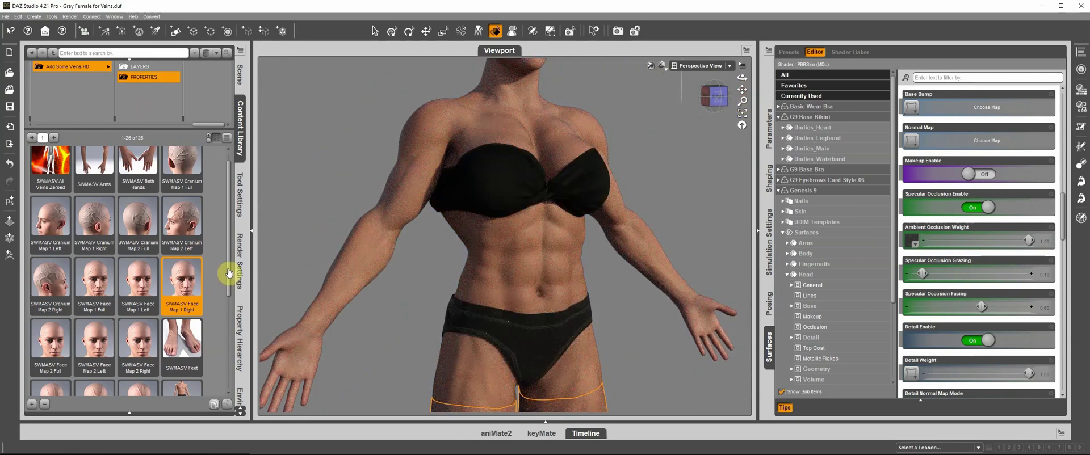
Apply the SWMASV Hands and Forearms properties preset and examine the arms together with the face and torso
scroll(219, 318, down, 3)
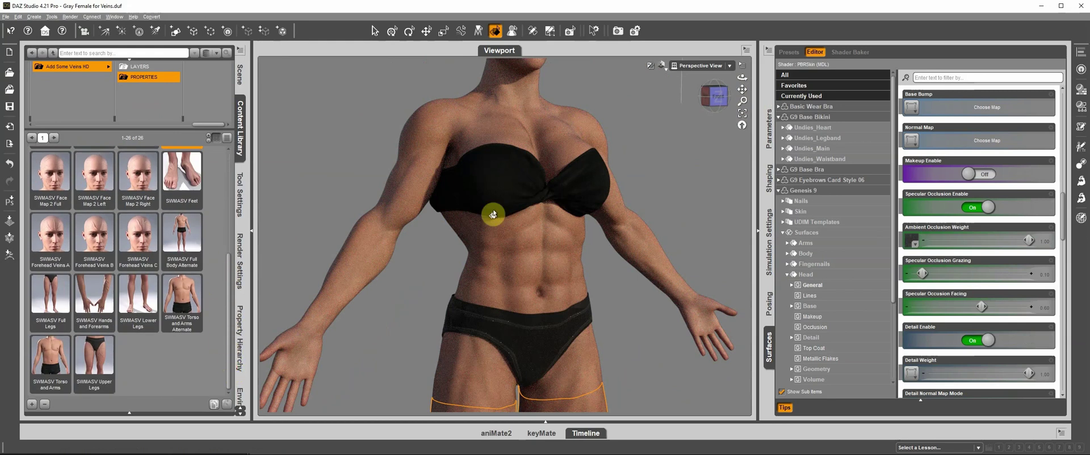
drag(742, 90, 742, 134)
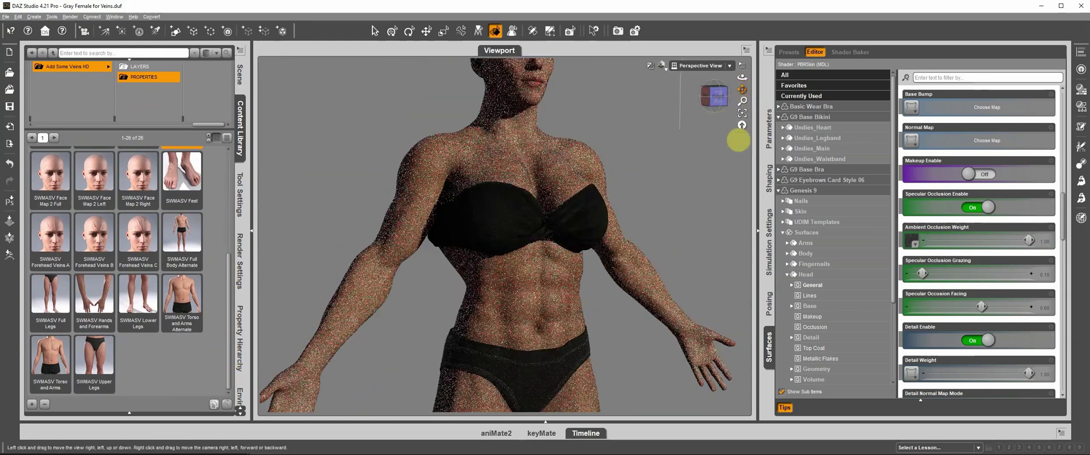
click(486, 220)
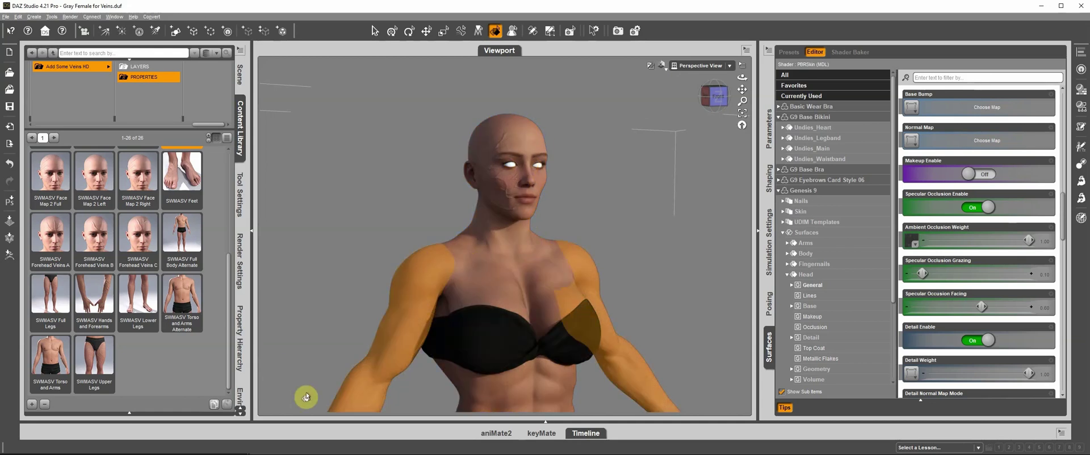
double_click(104, 296)
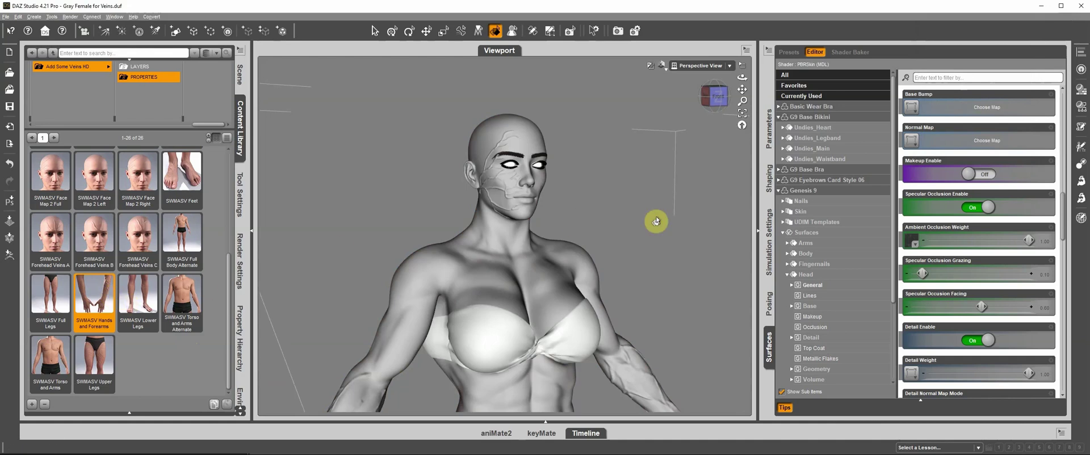
mouse_move(742, 89)
mouse_down()
mouse_move(661, 103)
mouse_move(694, 83)
mouse_move(741, 91)
mouse_up()
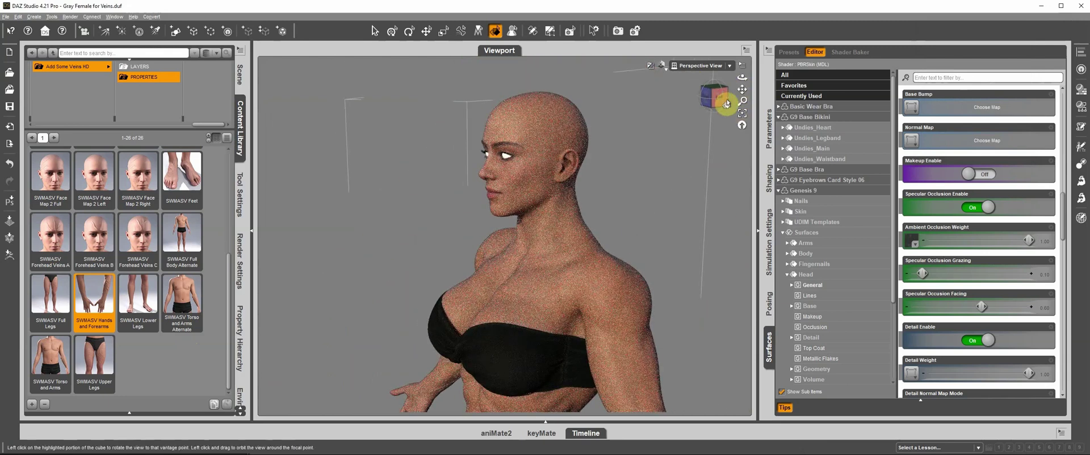
click(719, 94)
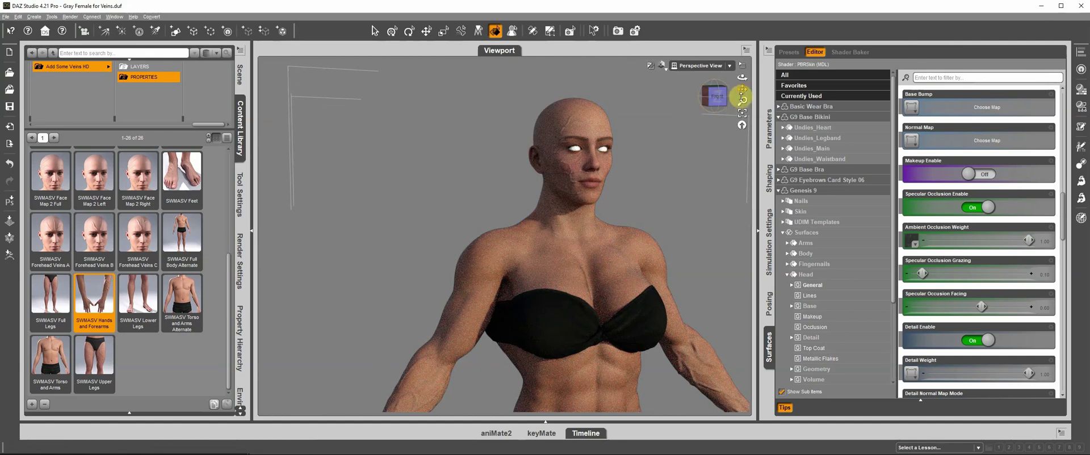
drag(742, 99, 639, 127)
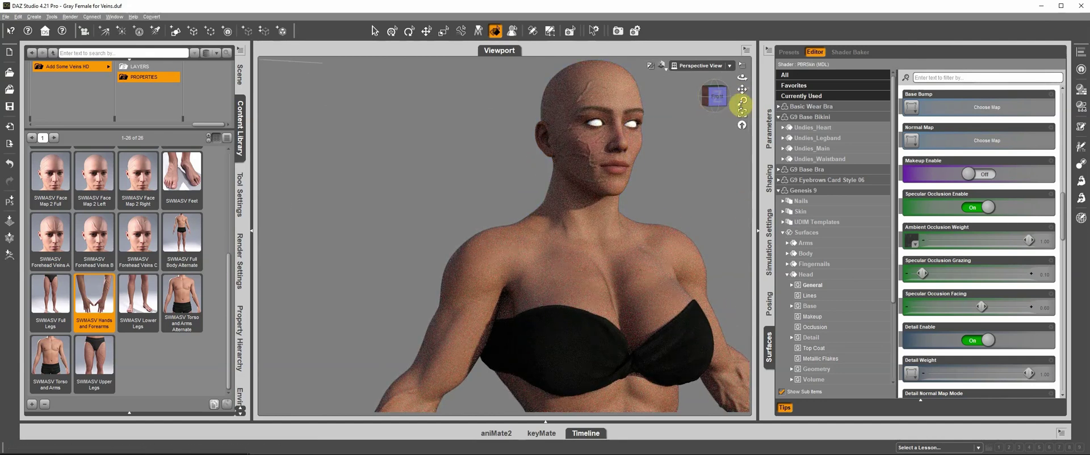
drag(742, 100, 738, 90)
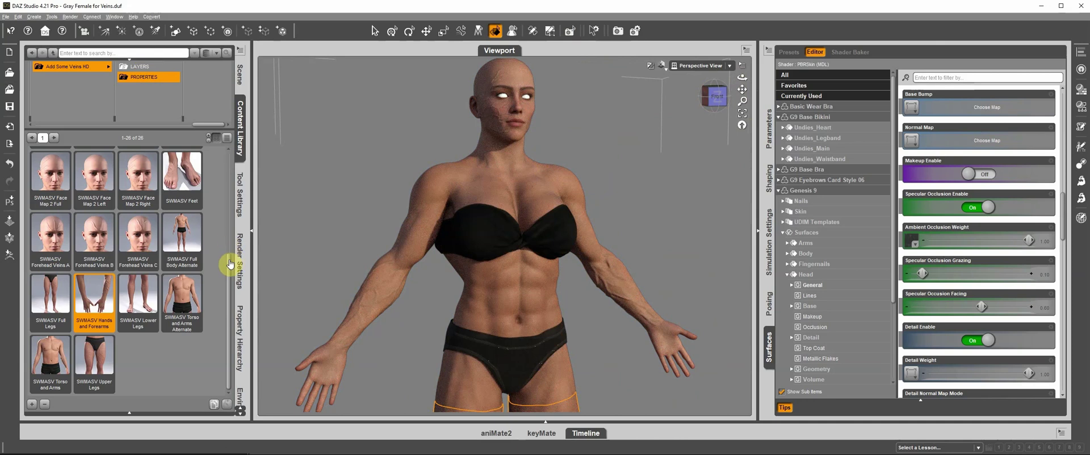
drag(227, 261, 236, 153)
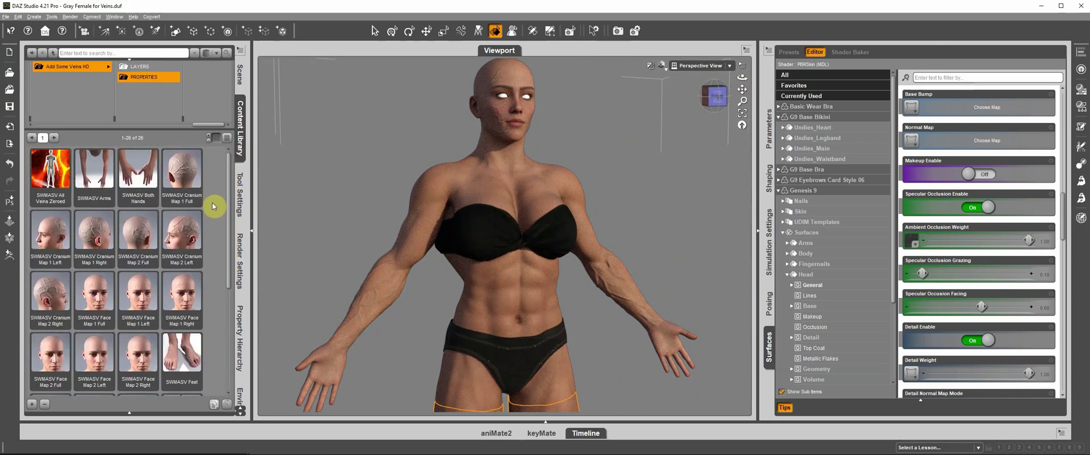